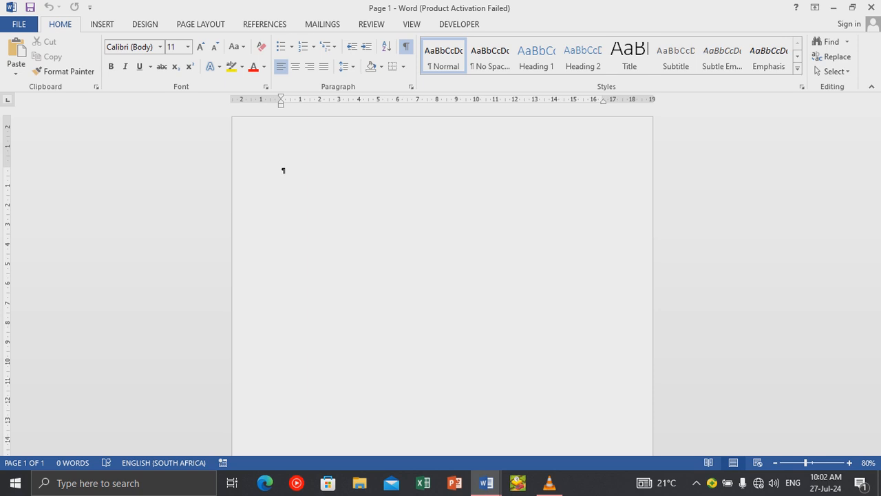
Select the entire contents of the blank document with Ctrl+A.
key(ctrl+a)
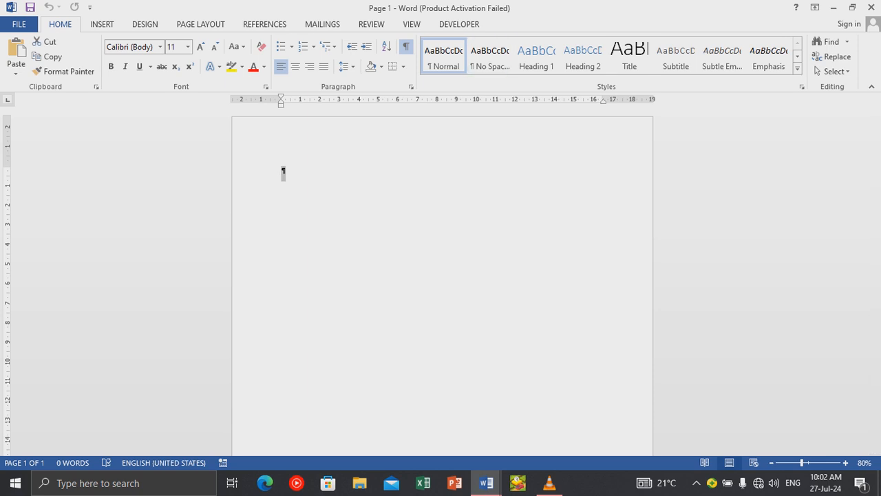
Apply the No Spacing style and set the font to Courier New, size 12.
click(490, 56)
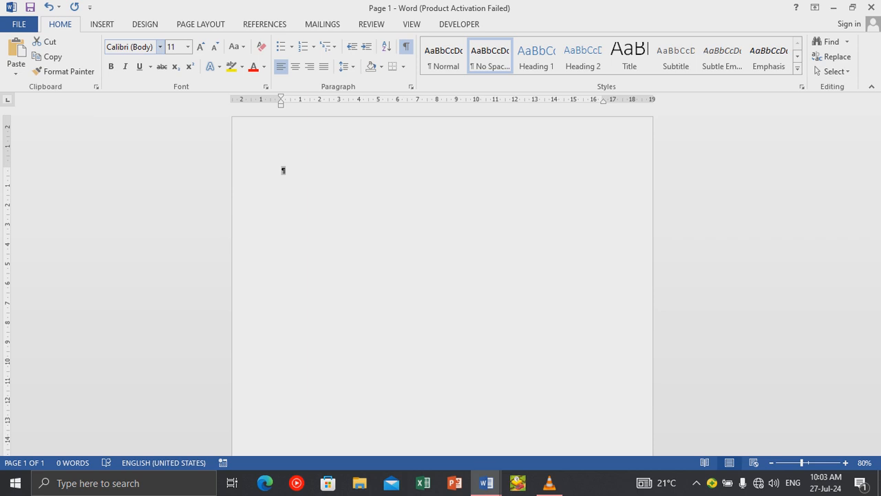
click(159, 46)
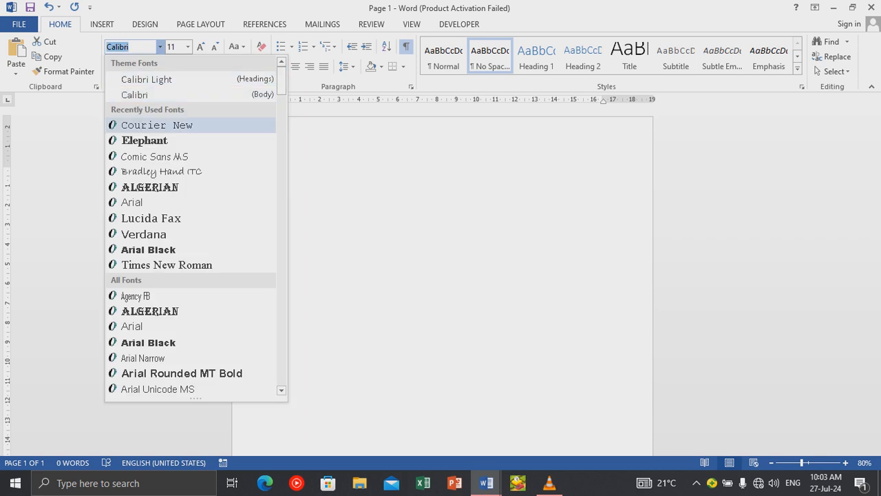
click(157, 125)
click(187, 46)
click(174, 110)
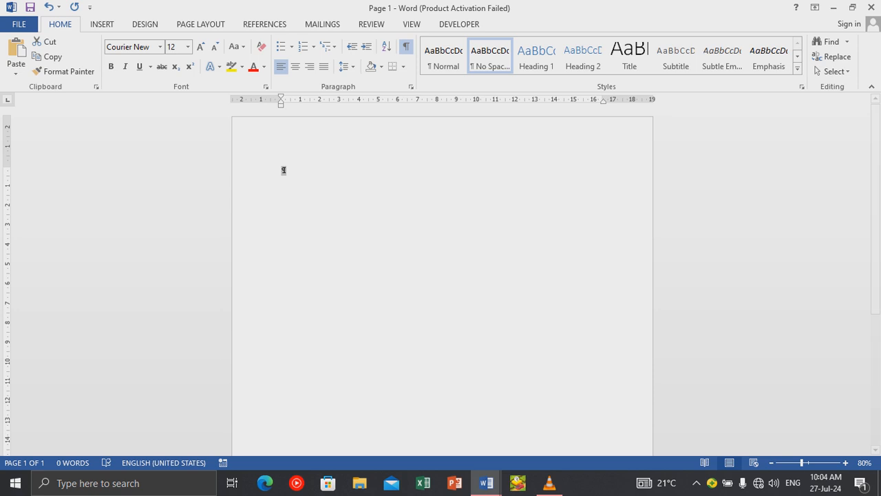
click(872, 86)
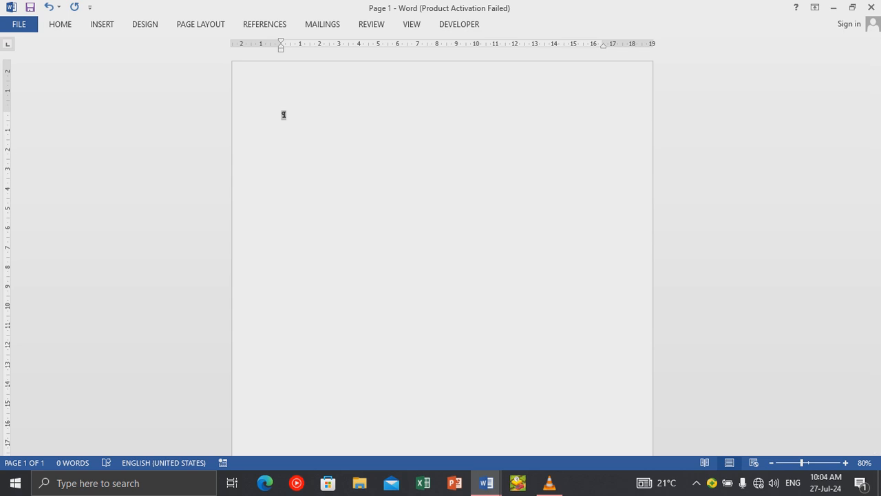
click(60, 24)
click(60, 24)
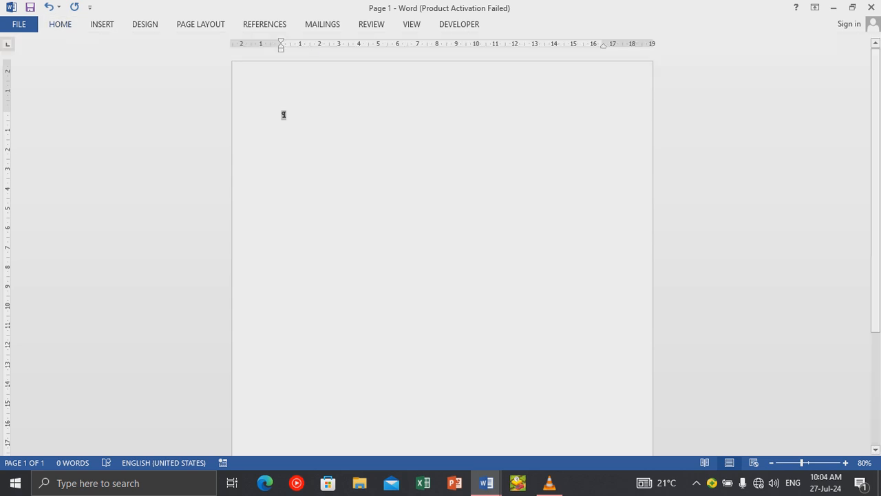
click(60, 24)
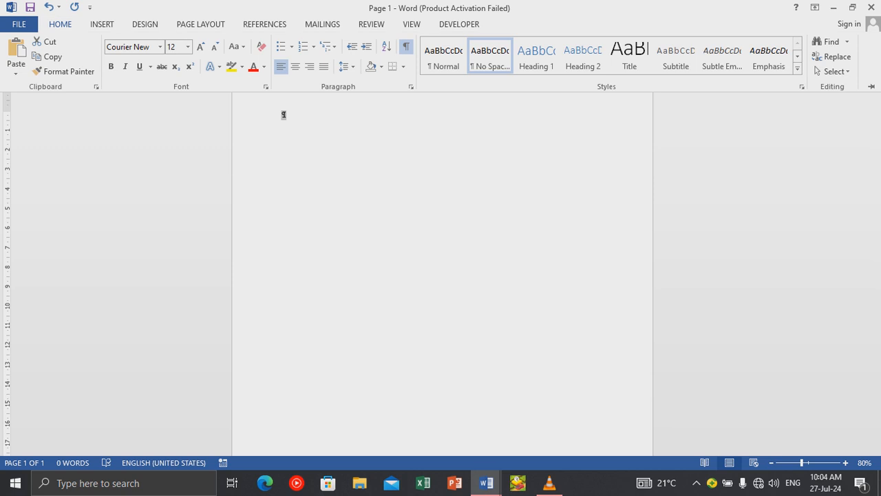
click(60, 24)
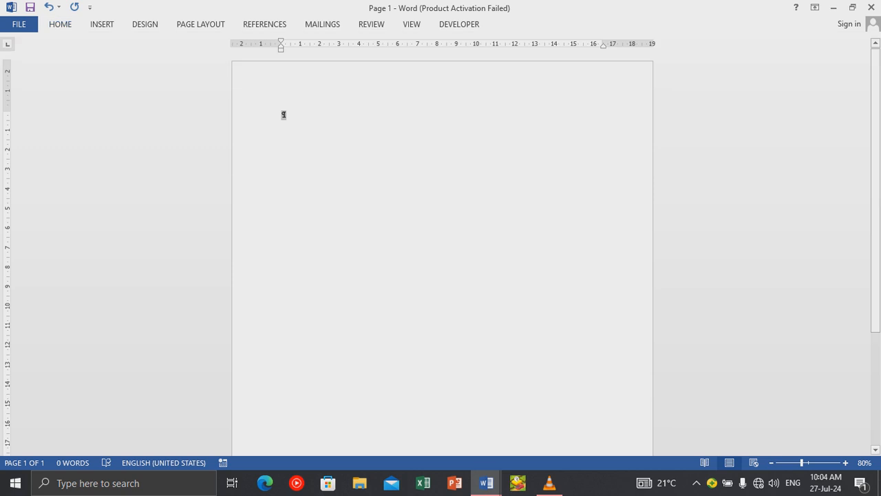
click(59, 25)
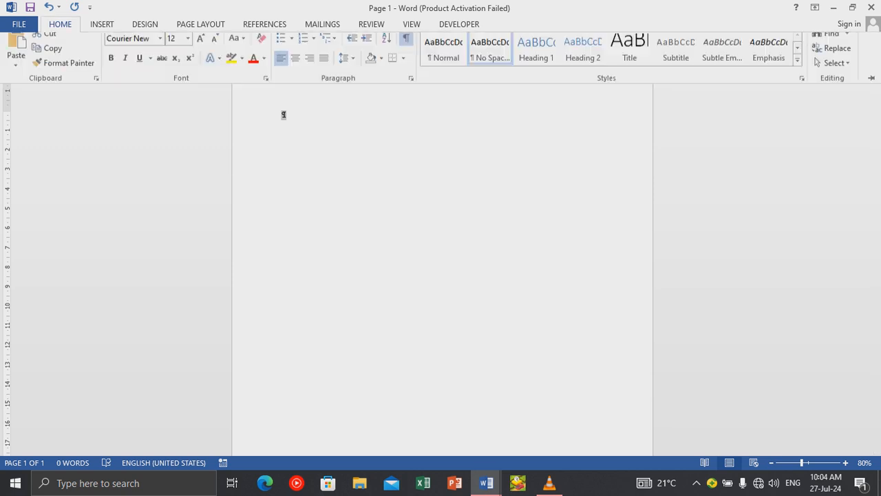
click(102, 25)
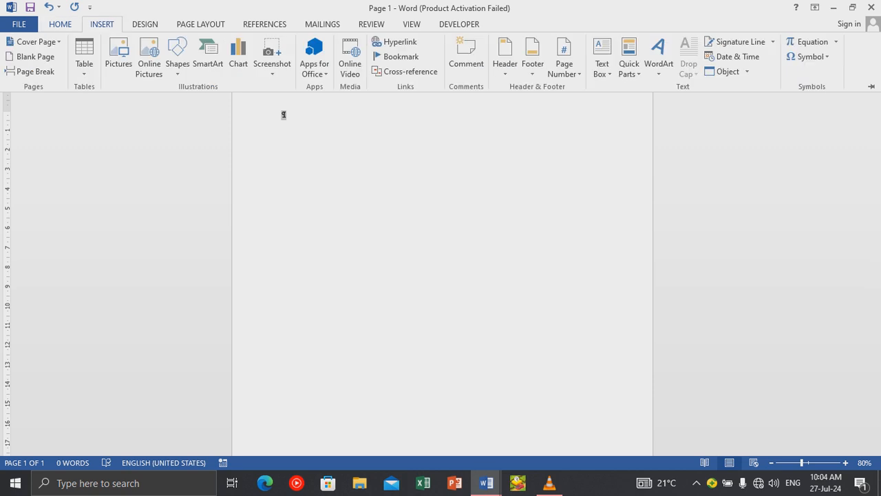
click(60, 24)
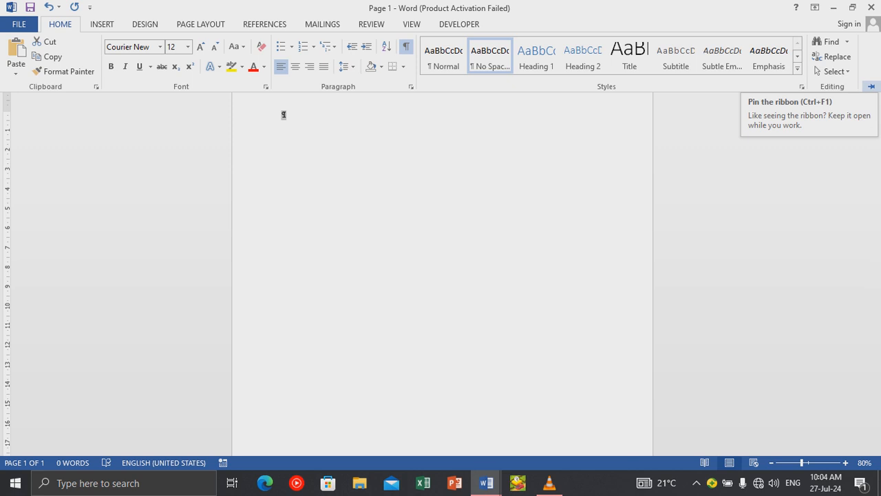
click(871, 86)
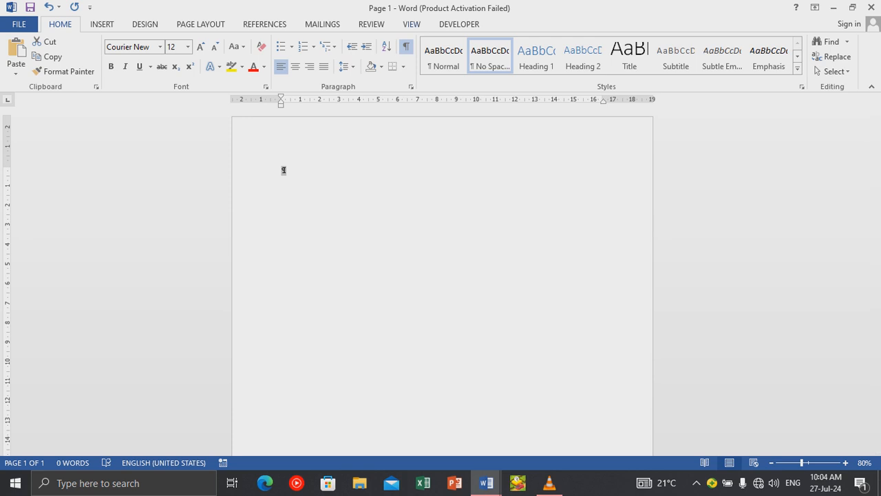
key(alt+w)
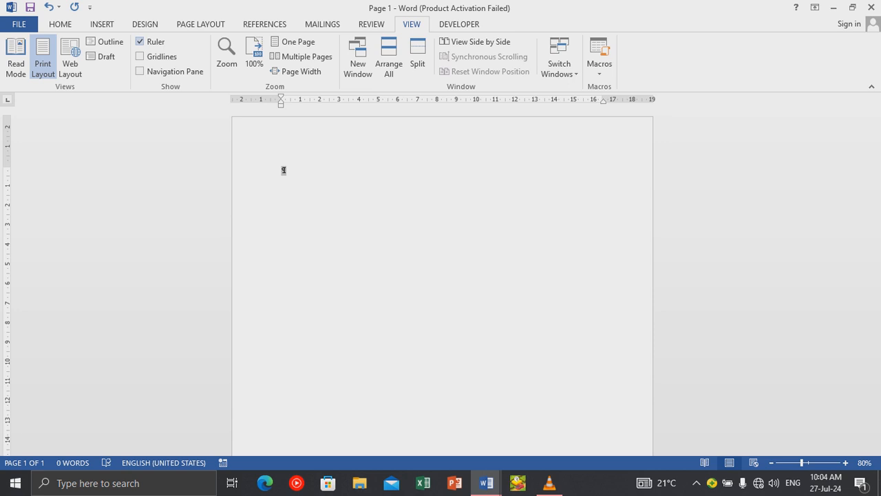
click(140, 41)
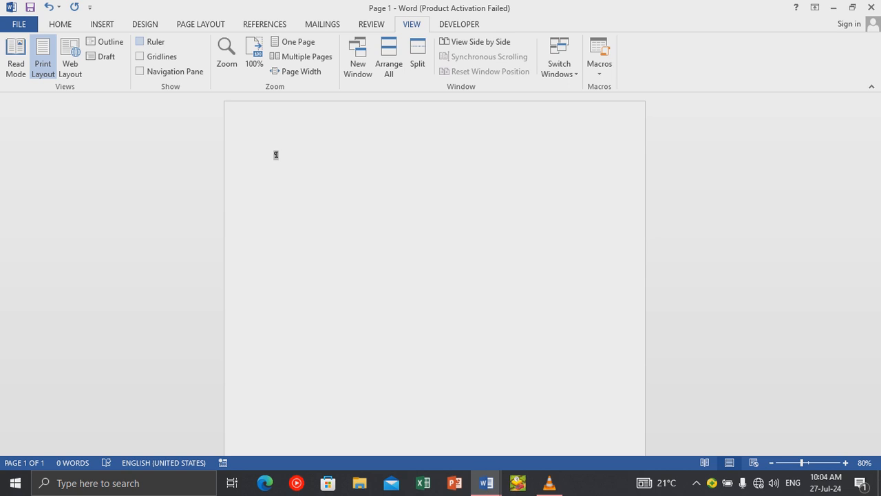
click(141, 41)
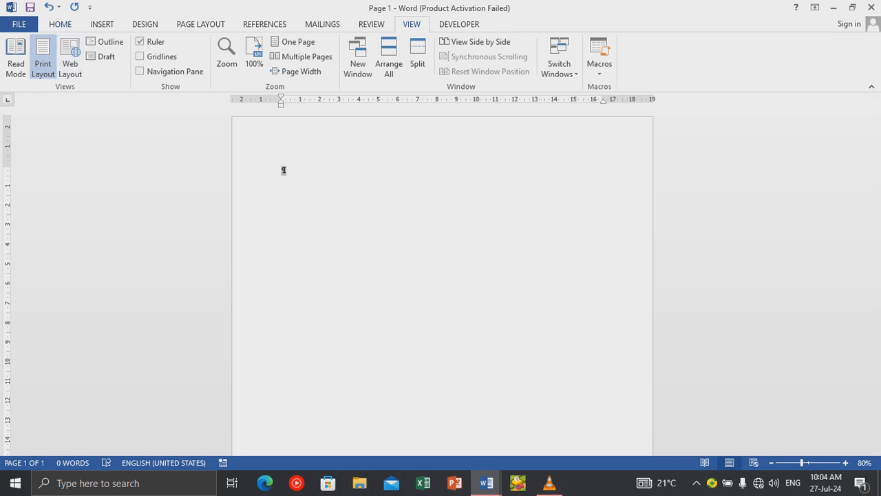
click(60, 24)
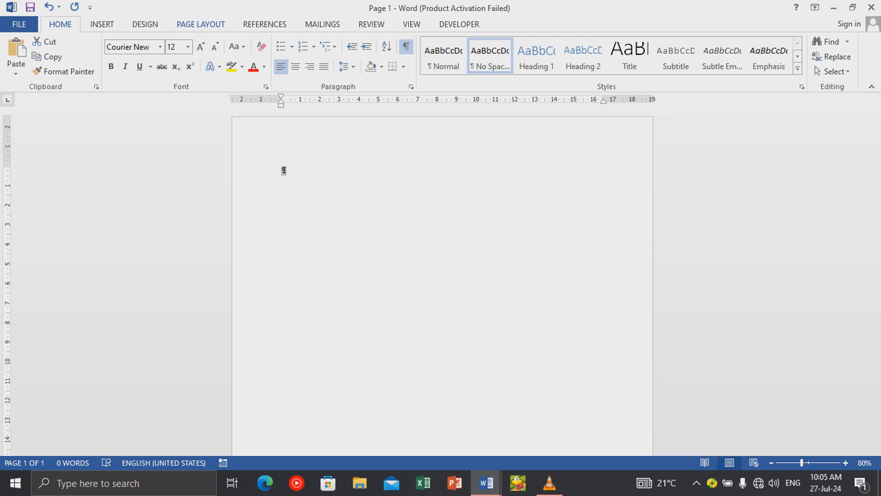
Set the paper size to A4 and bring up the Custom Margins settings.
click(200, 24)
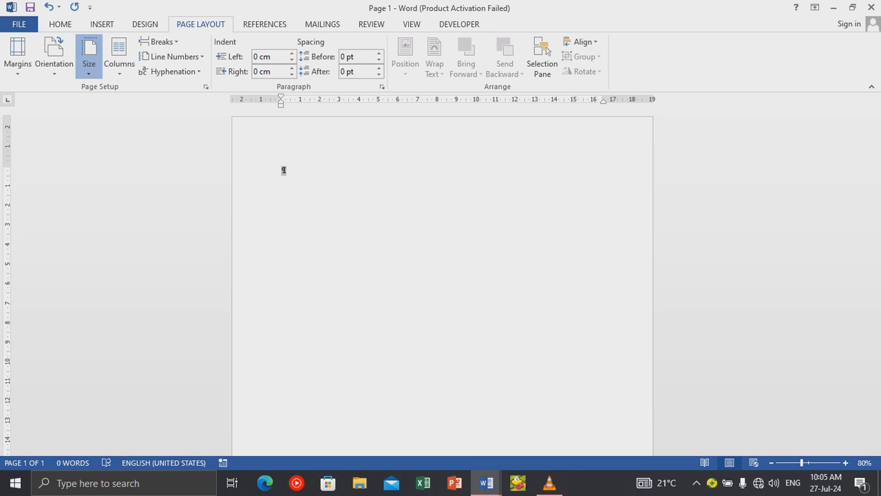
click(88, 56)
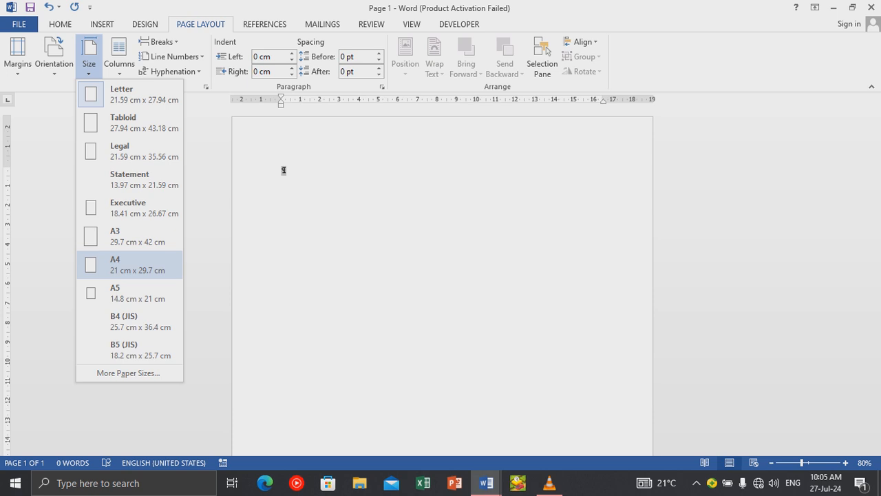
click(131, 264)
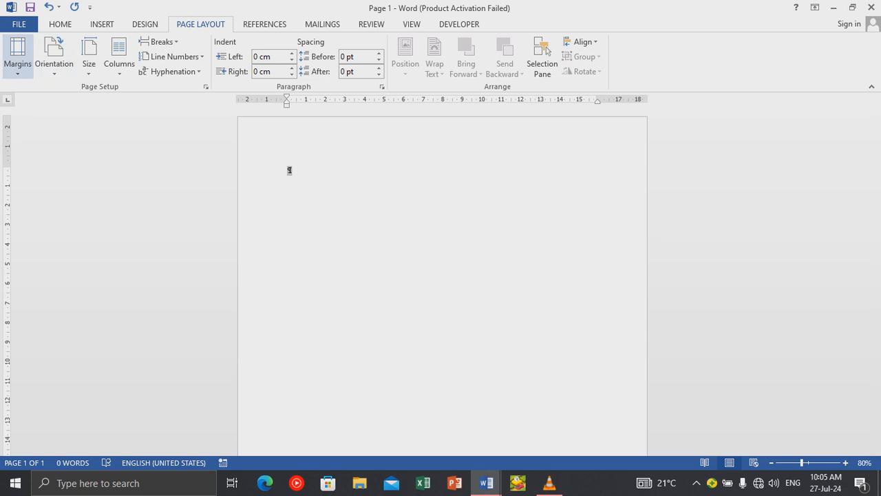
click(17, 56)
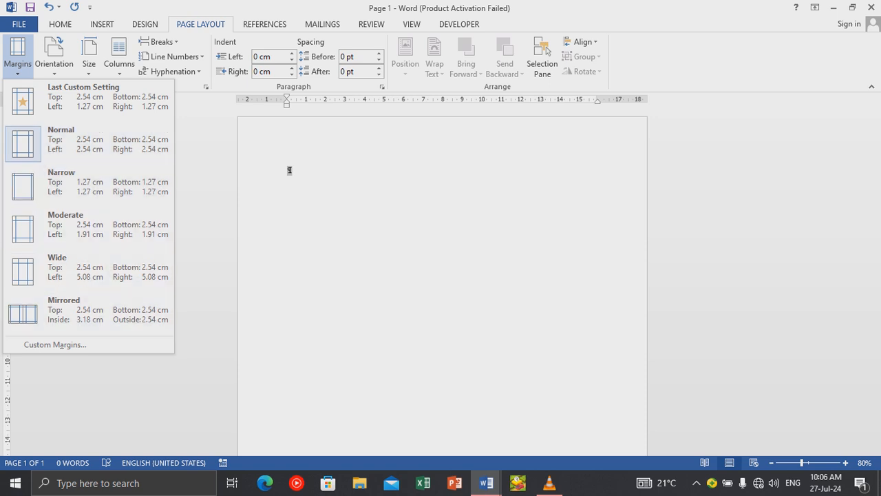
click(55, 345)
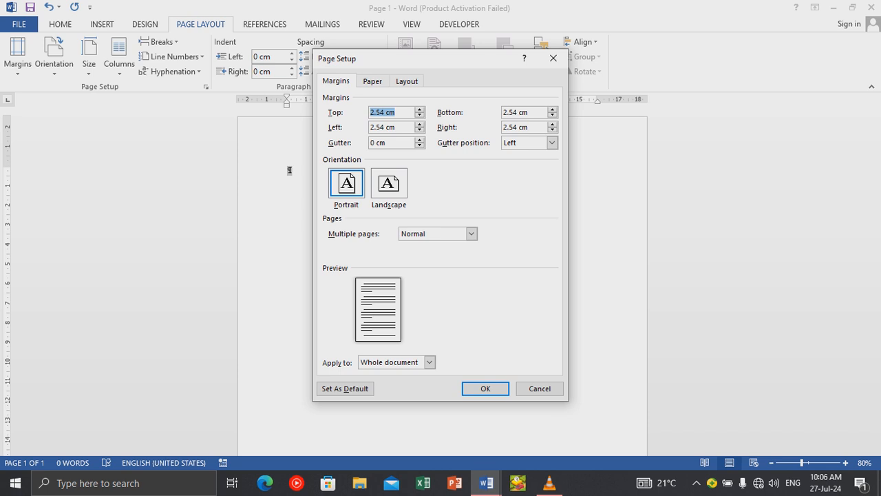
Review the Paper and Layout tabs, keep margins on the whole document, and close Page Setup unchanged.
click(372, 81)
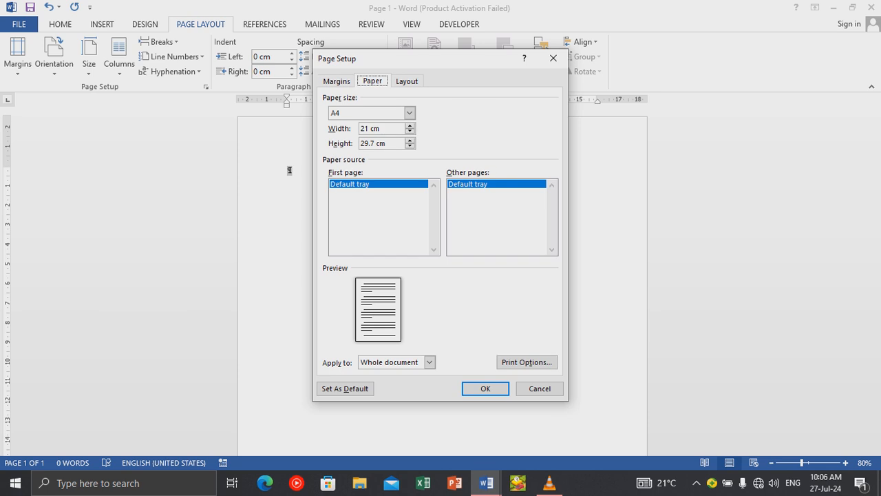
click(407, 82)
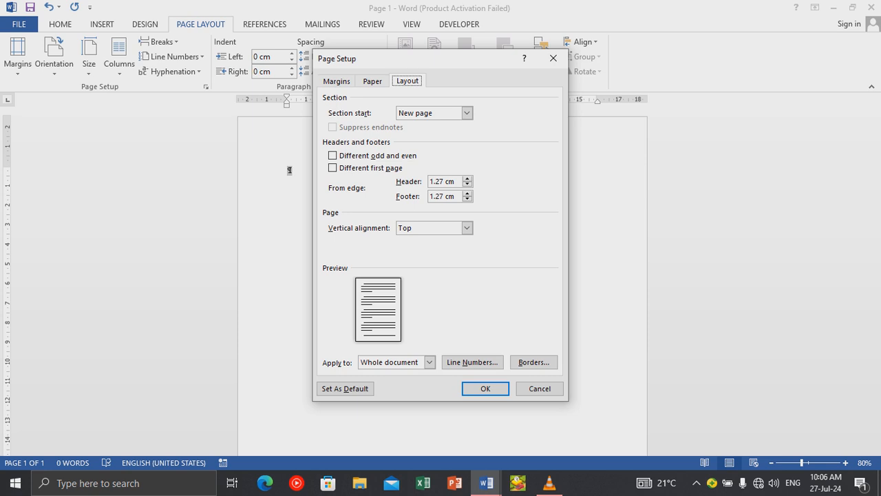
click(337, 81)
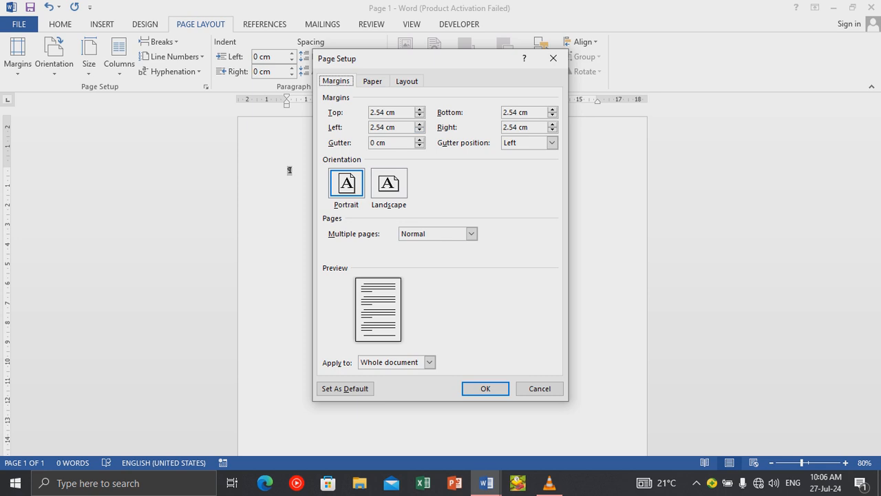
click(429, 362)
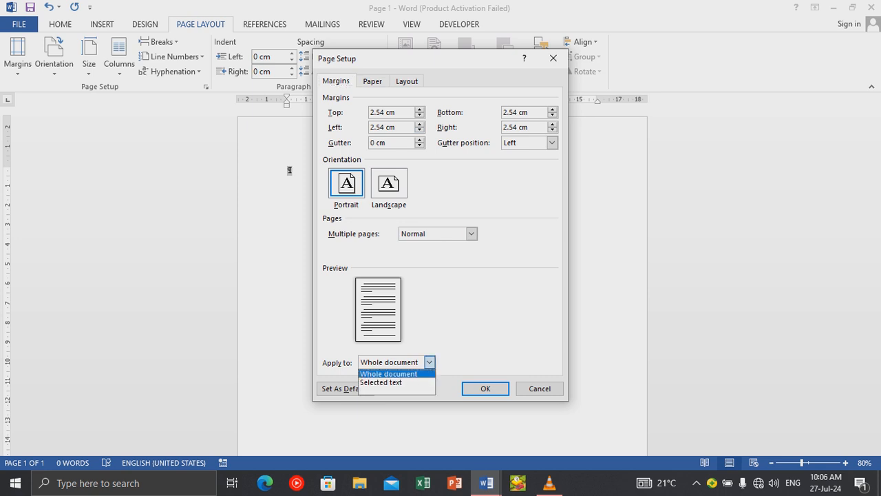
click(429, 362)
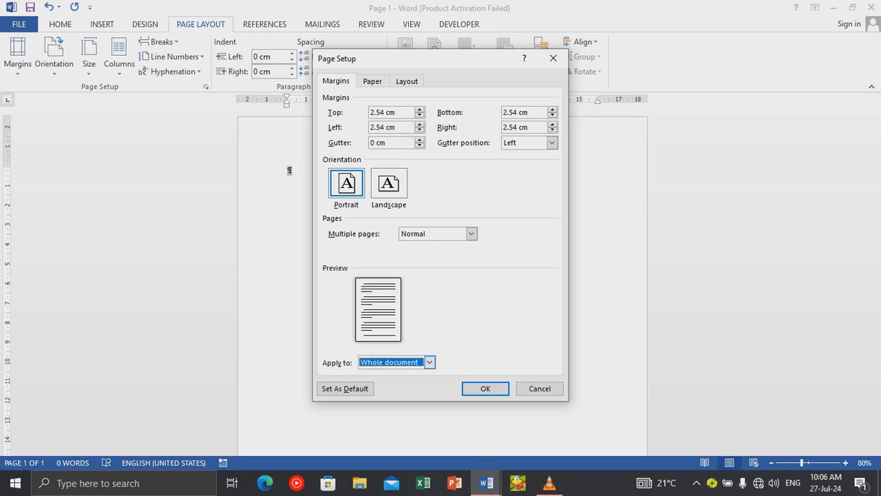
click(430, 362)
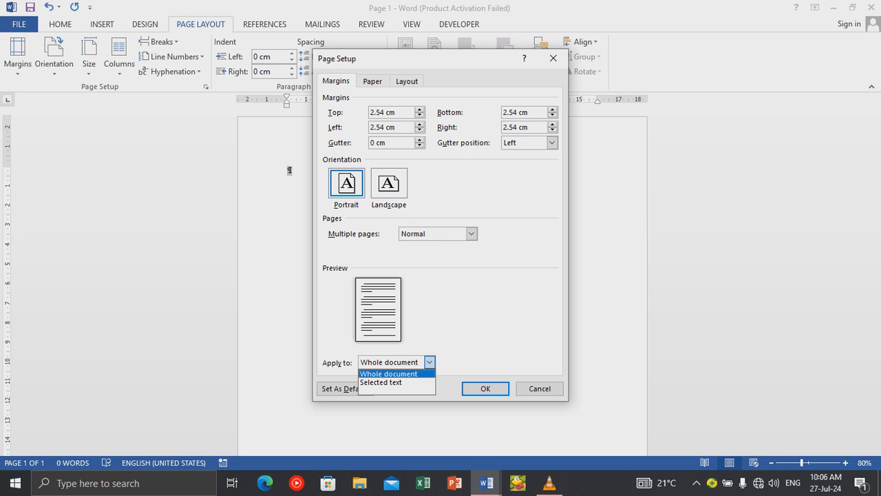
click(430, 362)
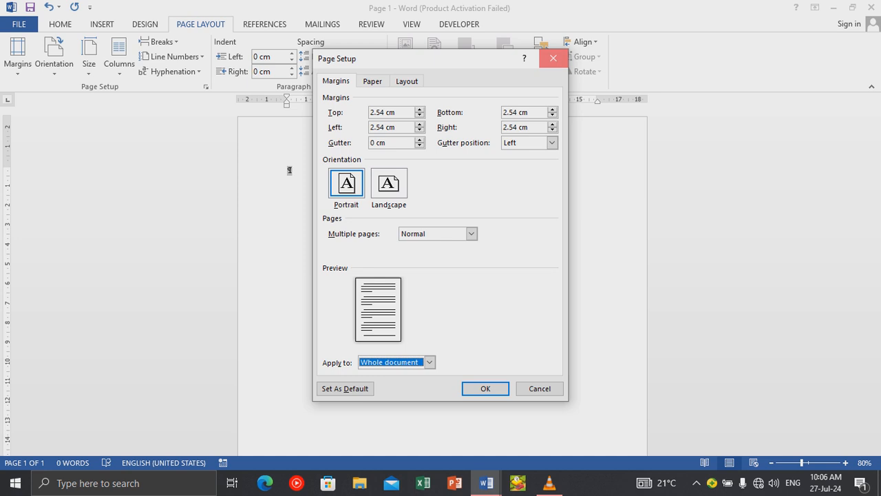
click(552, 58)
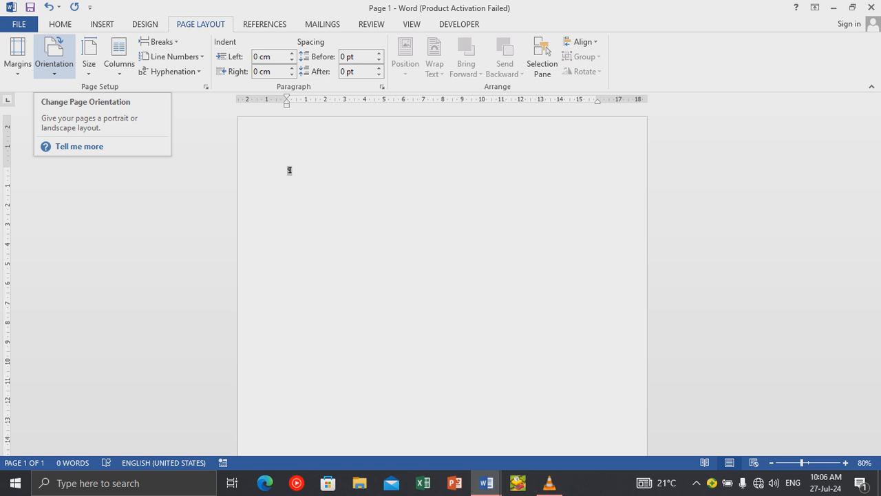
click(54, 55)
click(68, 122)
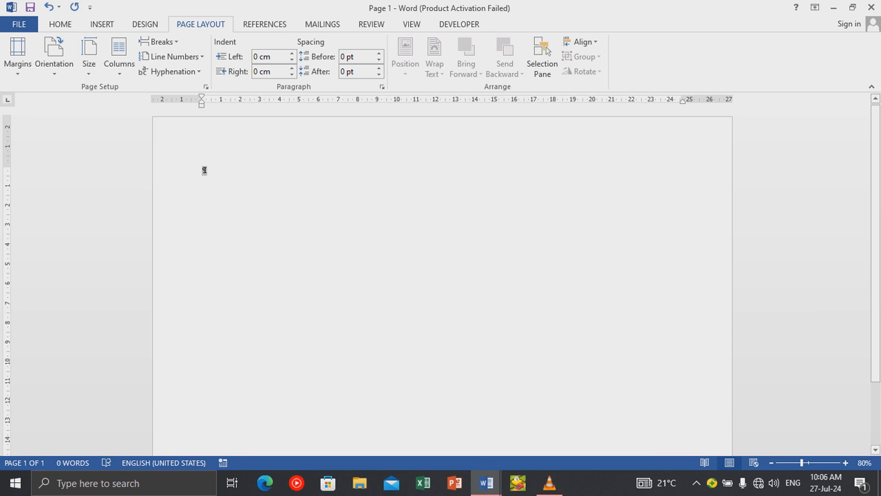
click(54, 55)
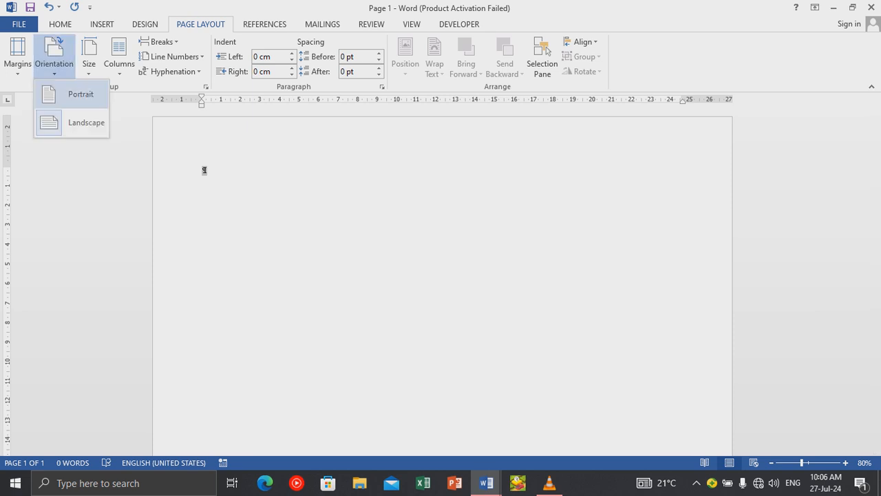
click(75, 94)
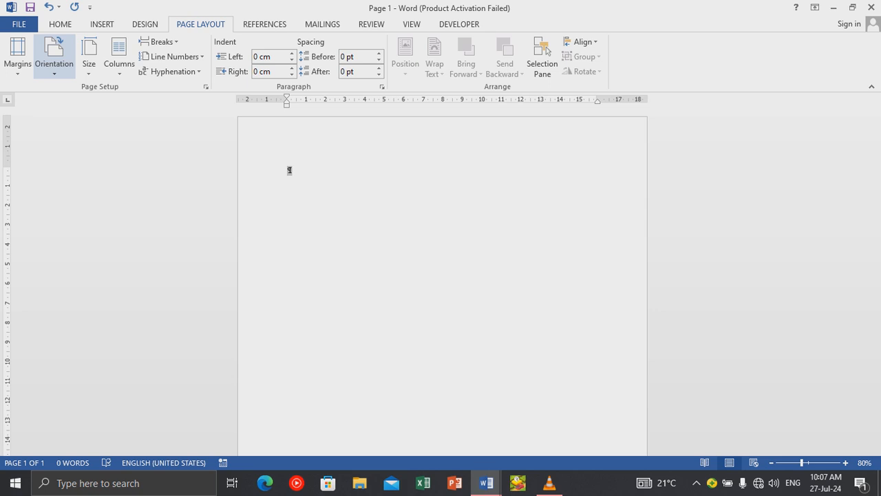
Switch to the Page 2 Word window from the taskbar preview.
mouse_move(486, 482)
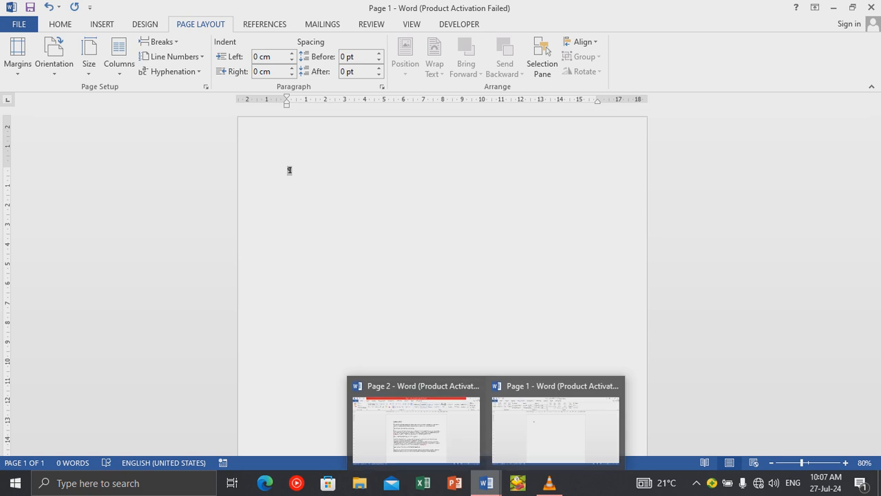
click(417, 424)
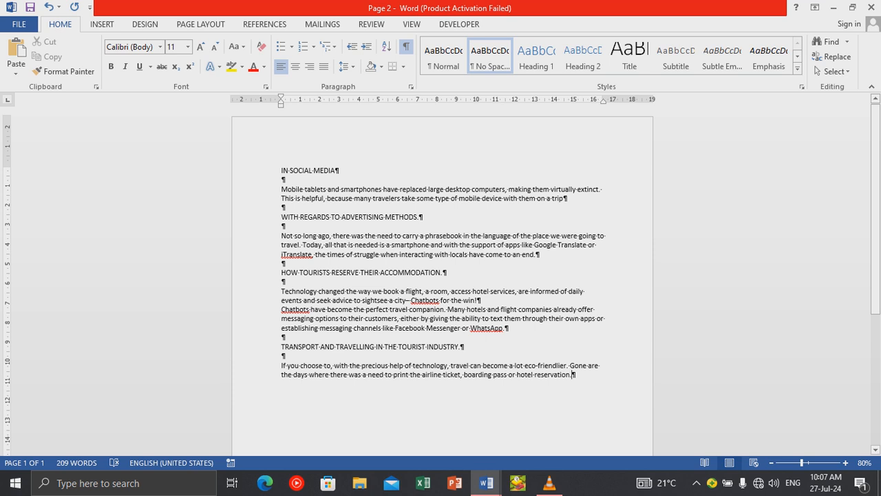
Set all of Page 2's tourism text to Courier New 12 pt.
key(ctrl+a)
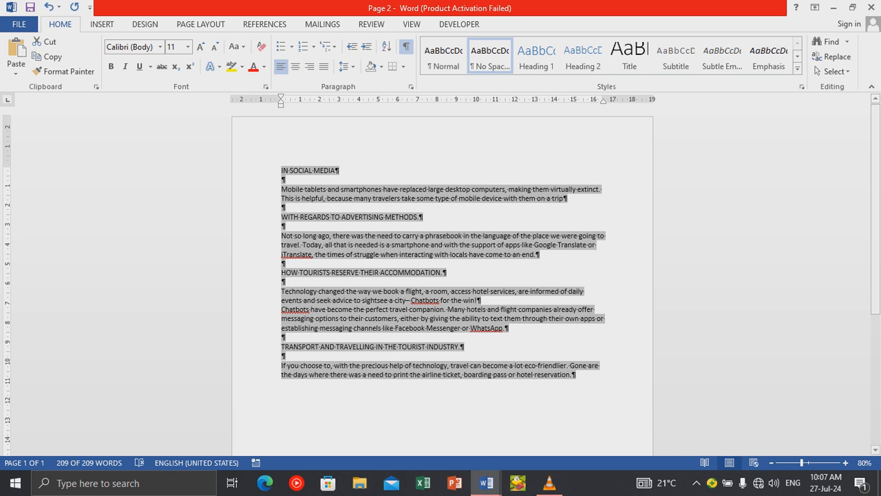
click(160, 47)
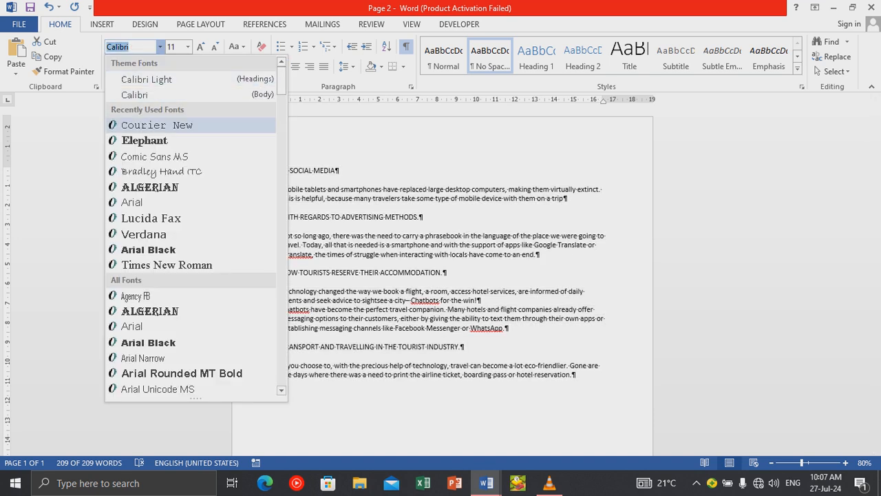
click(157, 125)
click(188, 47)
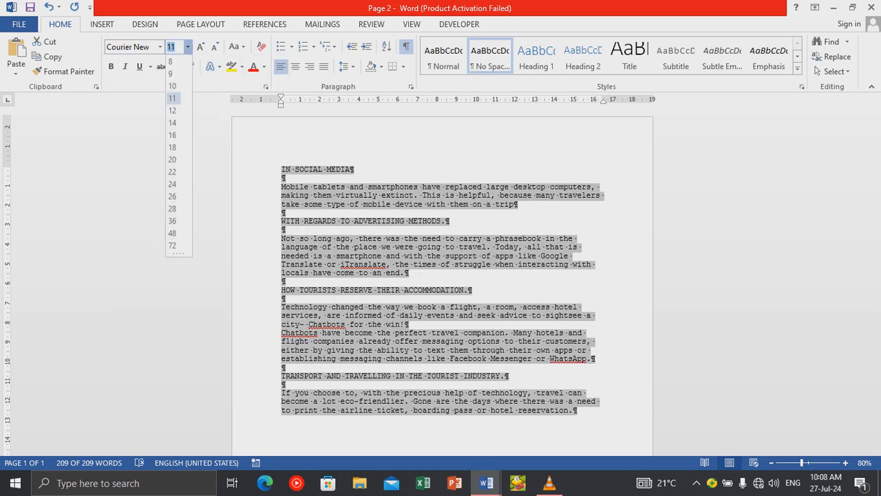
click(173, 111)
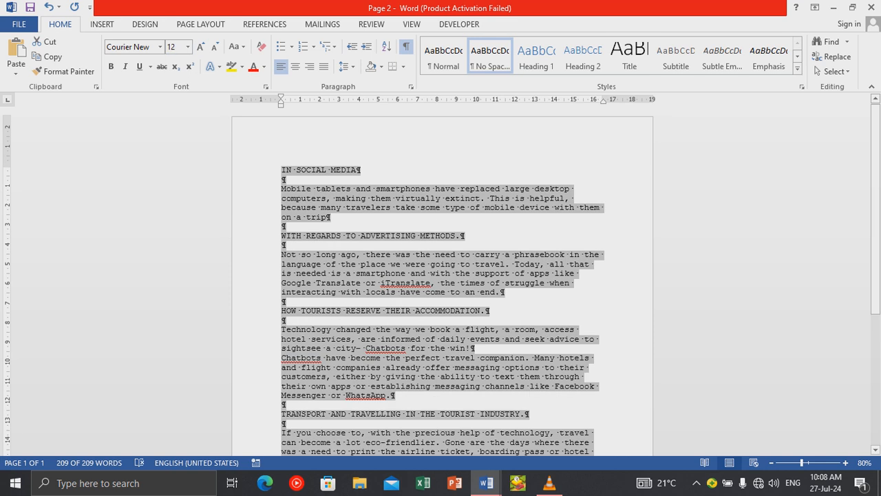
scroll(442, 282, down, 1)
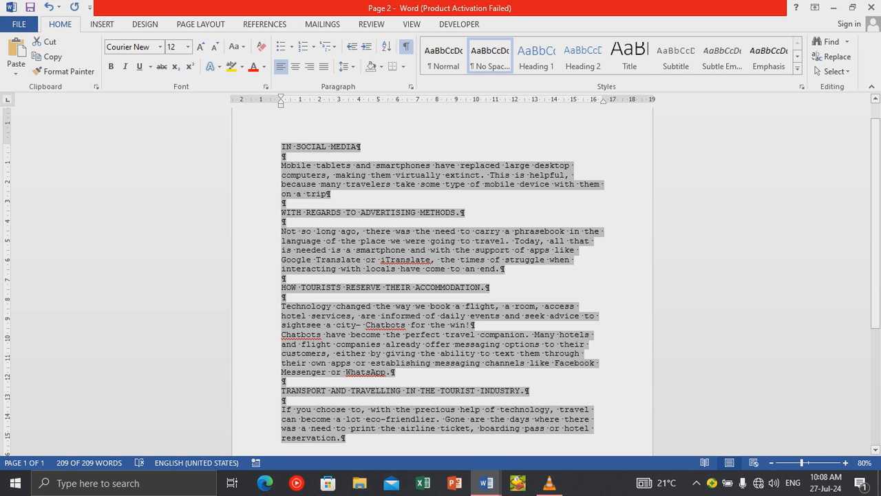
scroll(442, 289, up, 1)
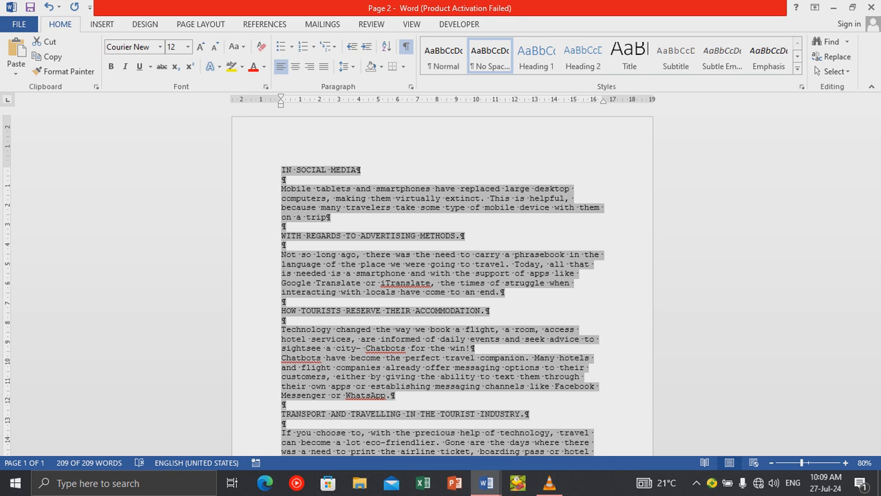
click(357, 170)
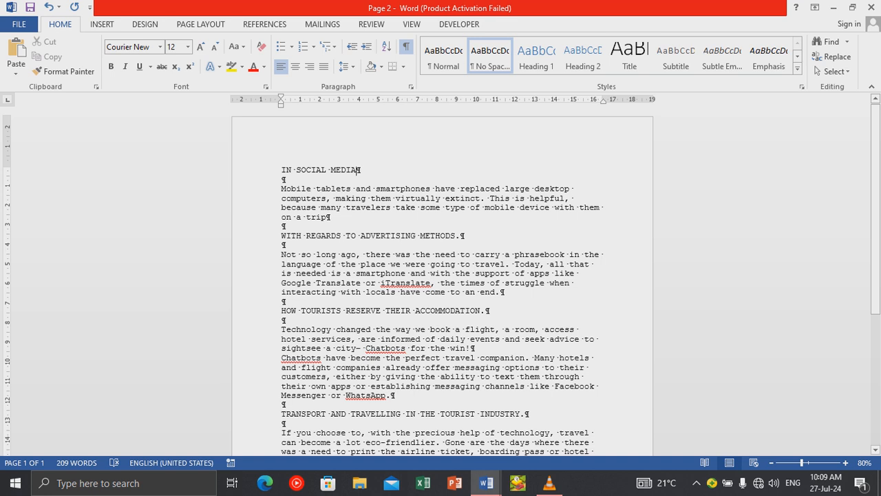
scroll(815, 66, down, 1)
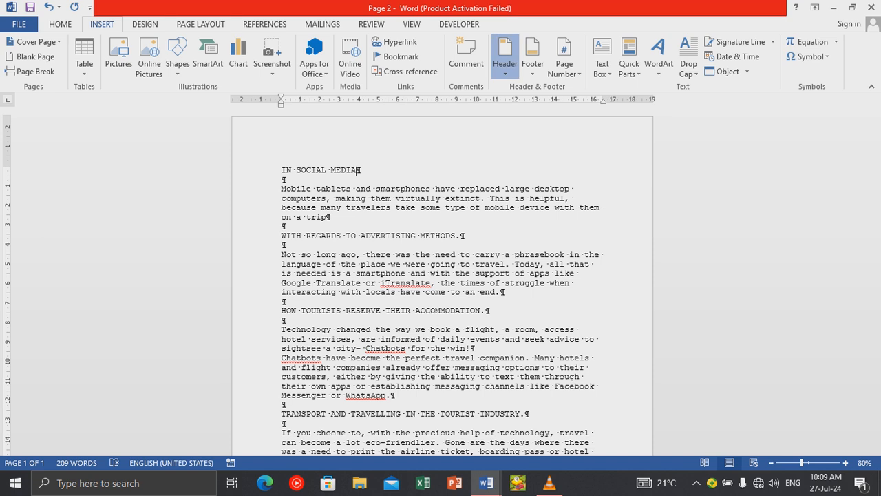
Add a blank header with the ID number at left, R8 PC D5 centred, QUESTION 1 at right.
click(505, 58)
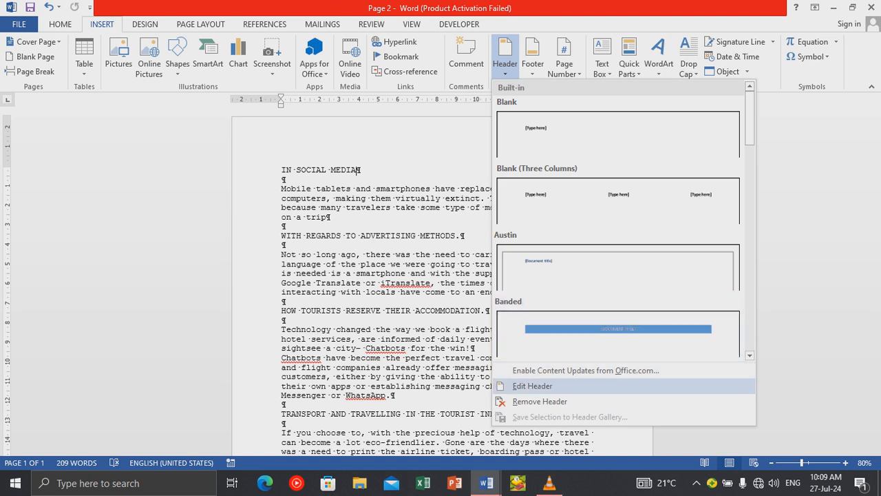
click(533, 386)
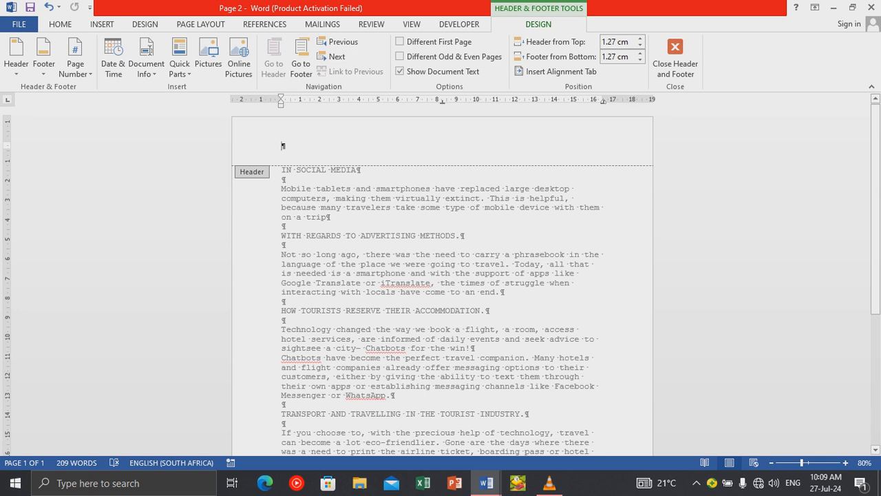
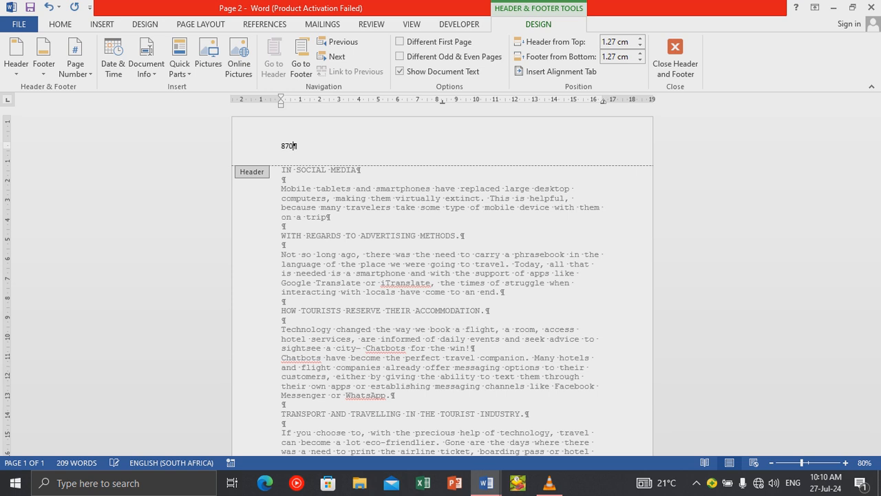
key(Tab)
text(R8 PC)
text(D5)
key(Tab)
text(QUESTIO)
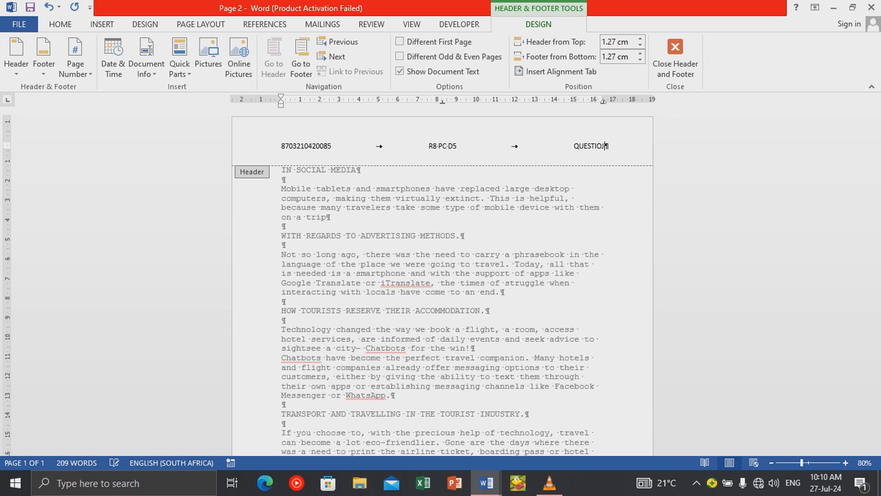
key(BackSpace)
key(BackSpace)
text(ON 1)
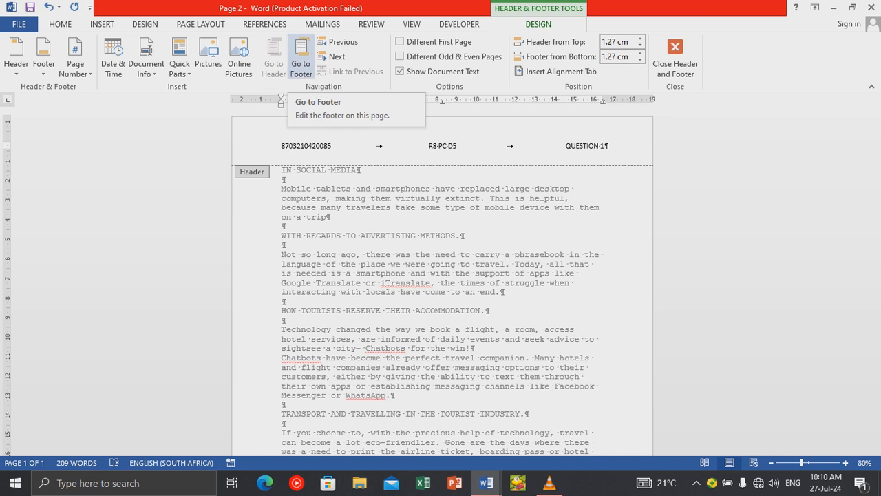
click(300, 65)
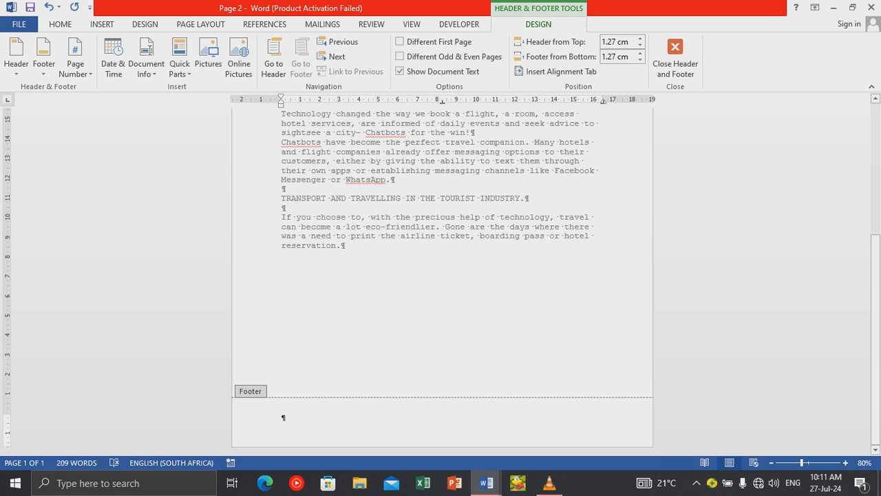
Close Header and Footer to return to Page 2's body text.
click(675, 63)
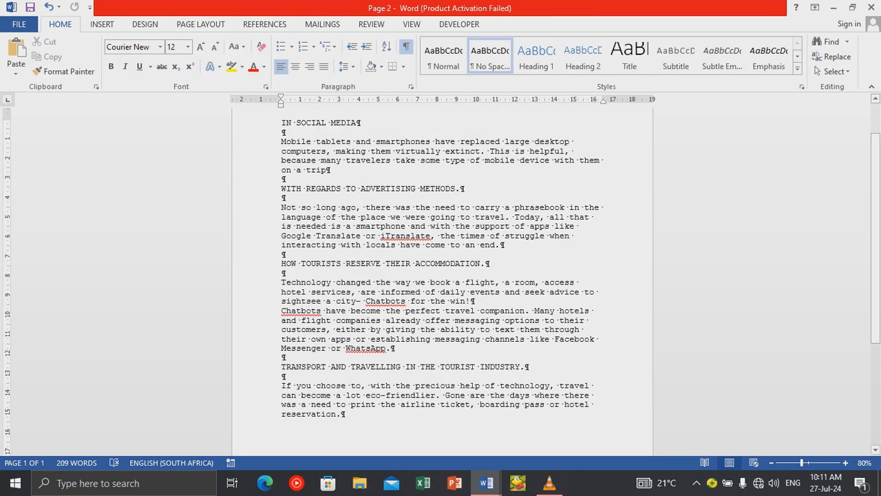
scroll(443, 276, up, 2)
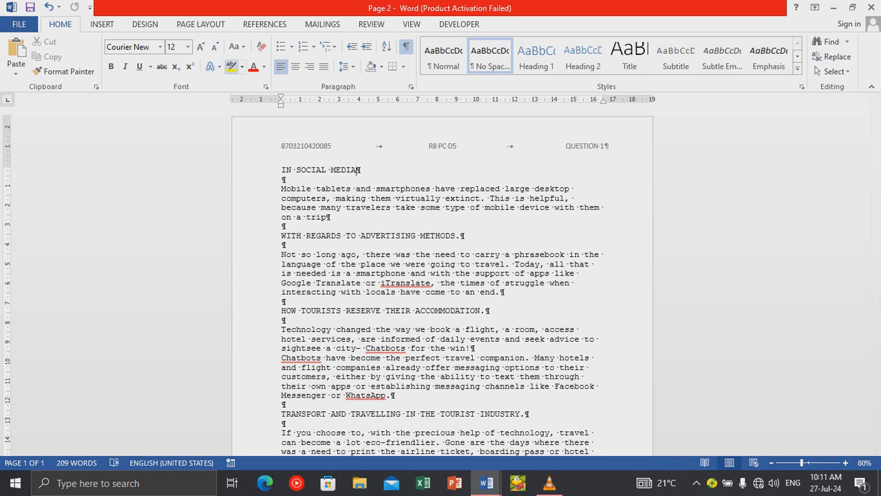
click(101, 24)
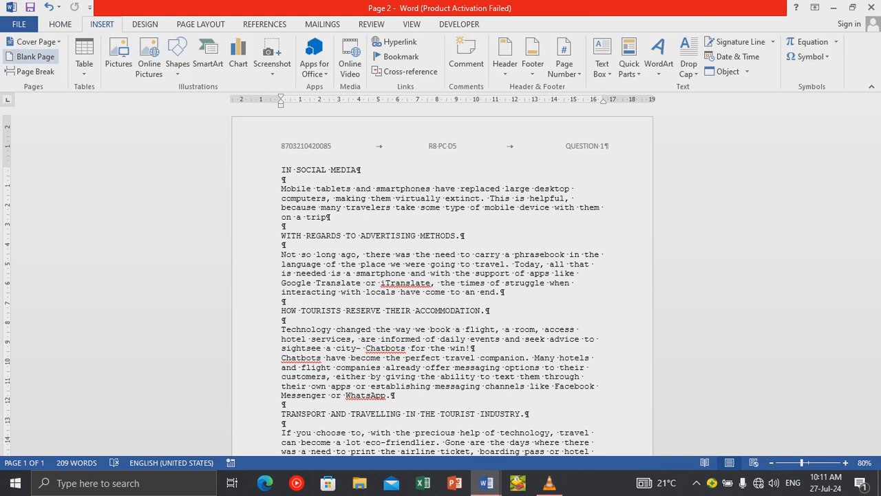
click(31, 57)
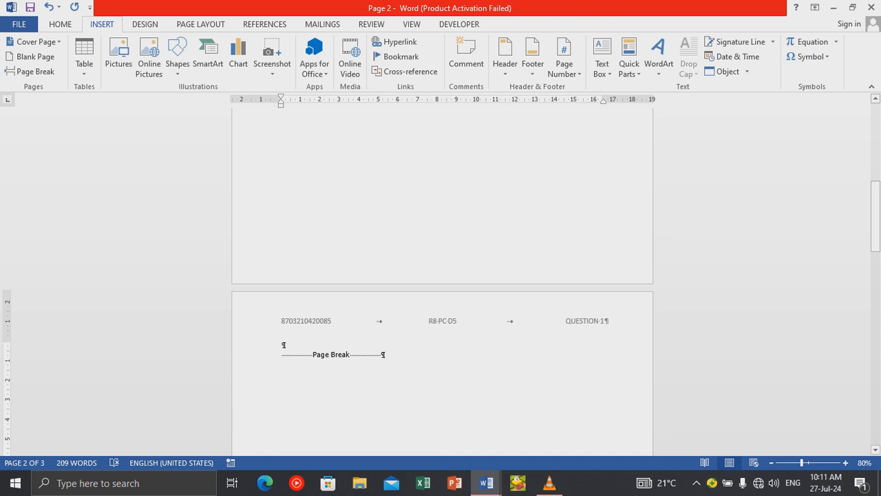
scroll(442, 281, up, 11)
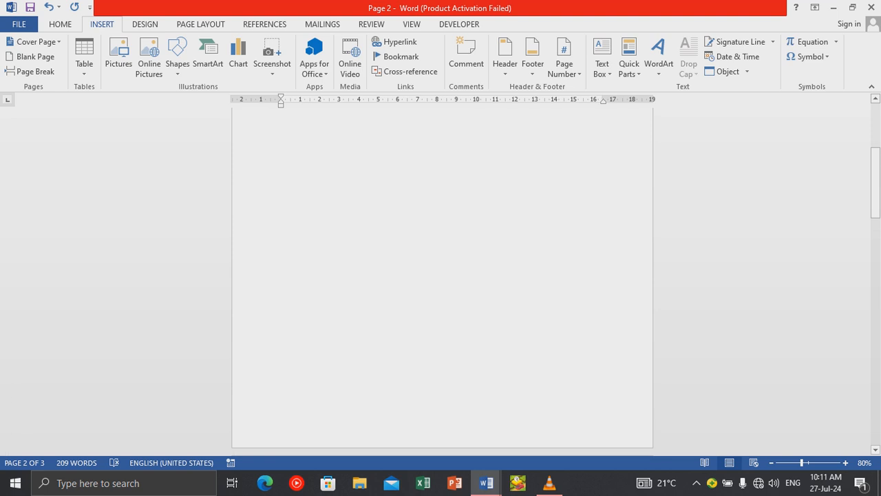
scroll(442, 281, down, 10)
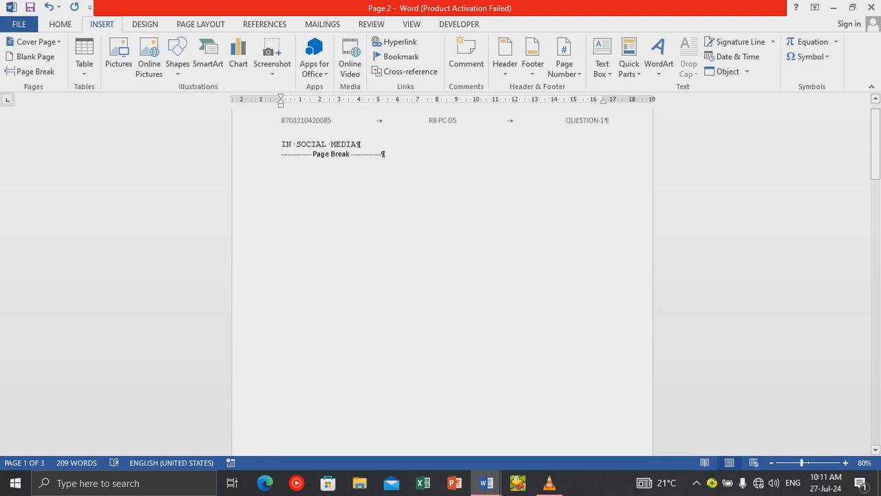
scroll(442, 281, down, 5)
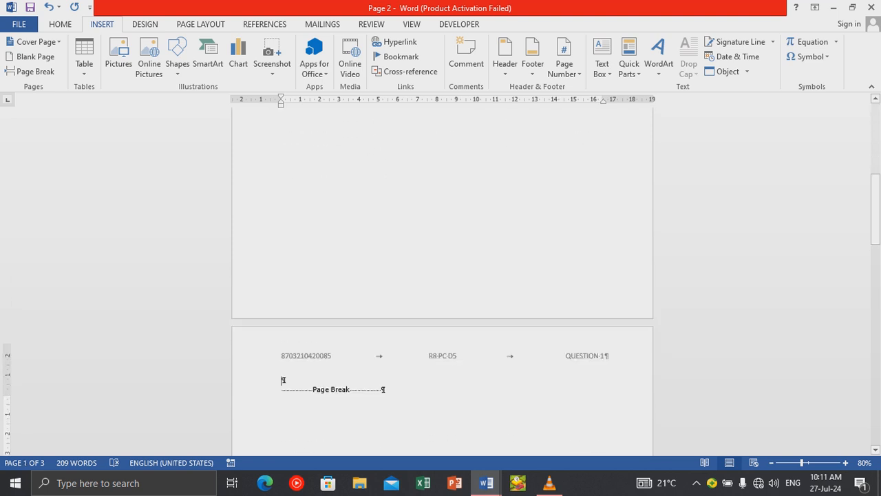
scroll(442, 281, up, 1)
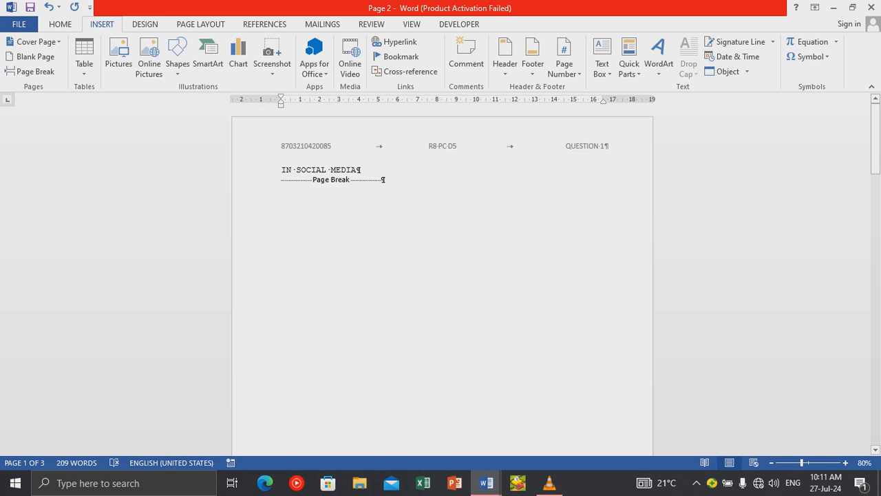
scroll(442, 281, down, 1)
scroll(442, 281, up, 1)
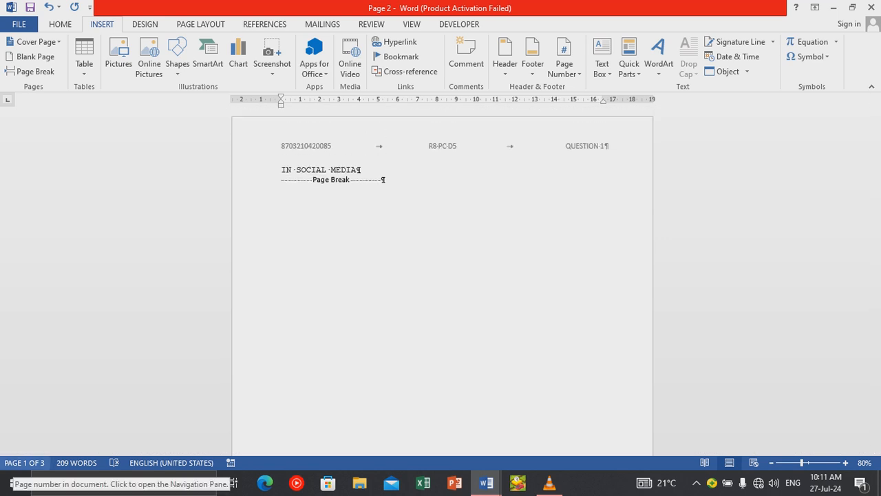
scroll(442, 281, down, 1)
scroll(442, 281, down, 2)
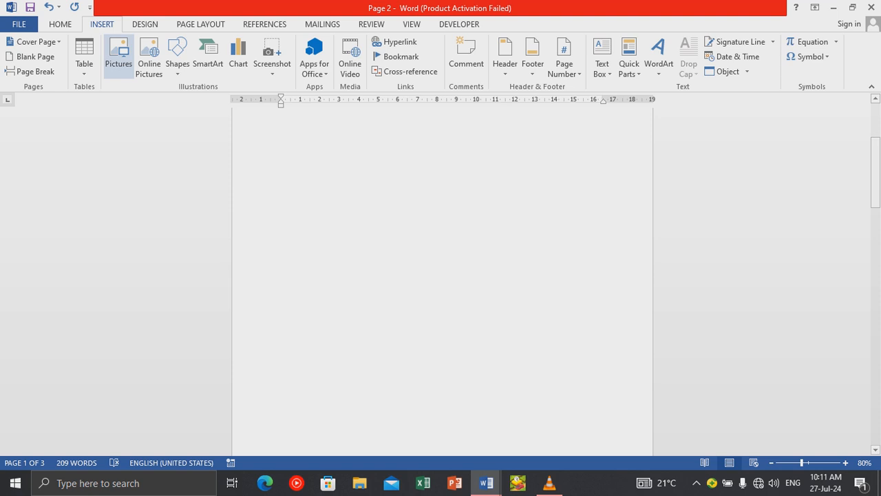
key(ctrl+z)
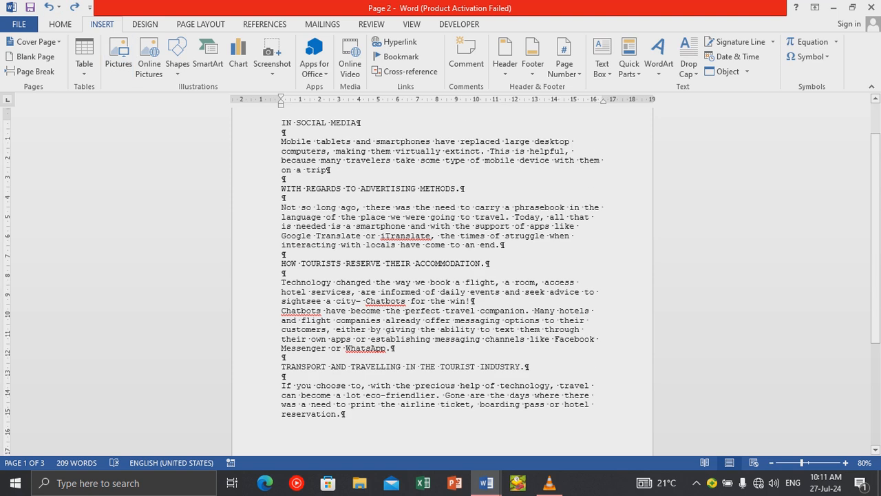
scroll(442, 281, down, 1)
scroll(359, 162, down, 4)
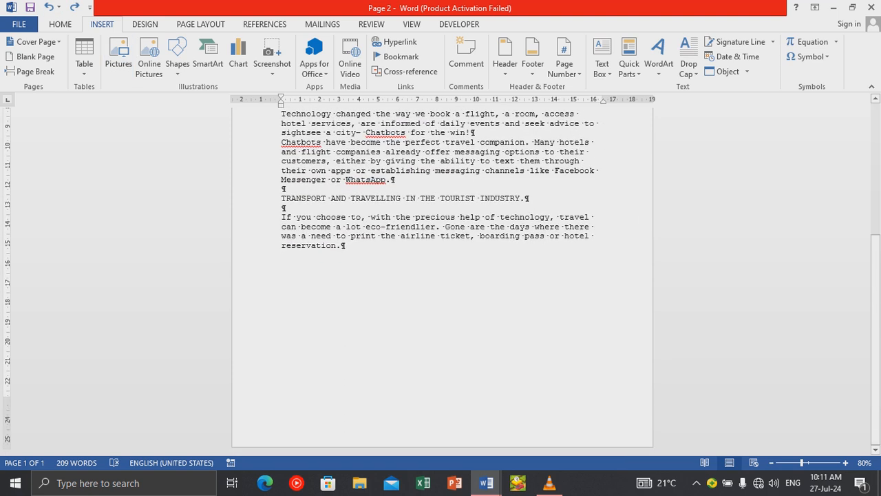
scroll(359, 163, up, 5)
scroll(359, 163, up, 1)
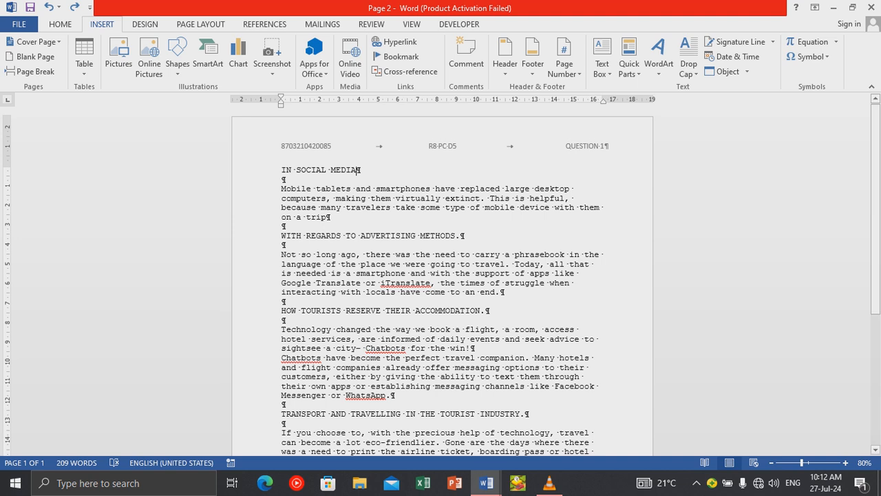
scroll(440, 275, down, 3)
scroll(358, 169, up, 3)
scroll(441, 275, down, 3)
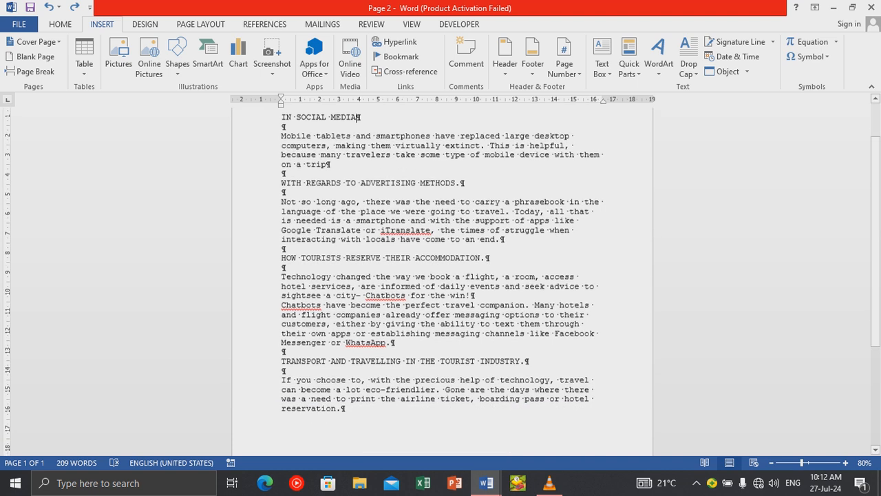
scroll(440, 276, up, 2)
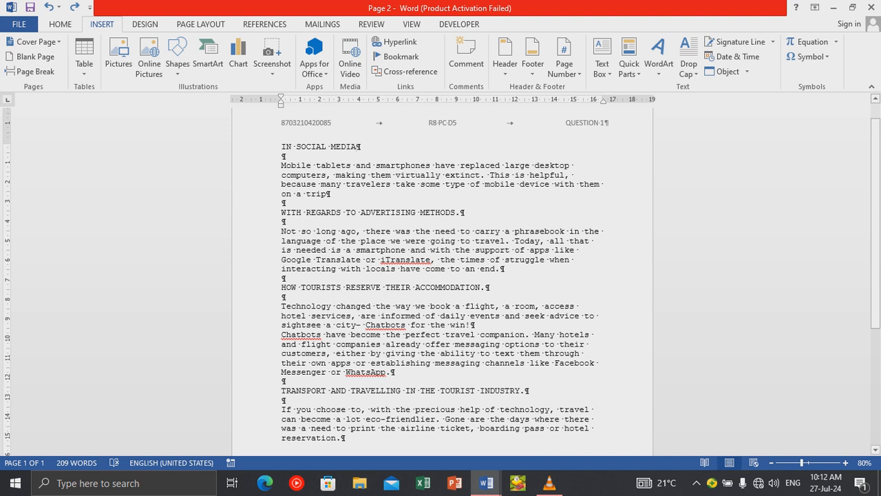
triple_click(358, 147)
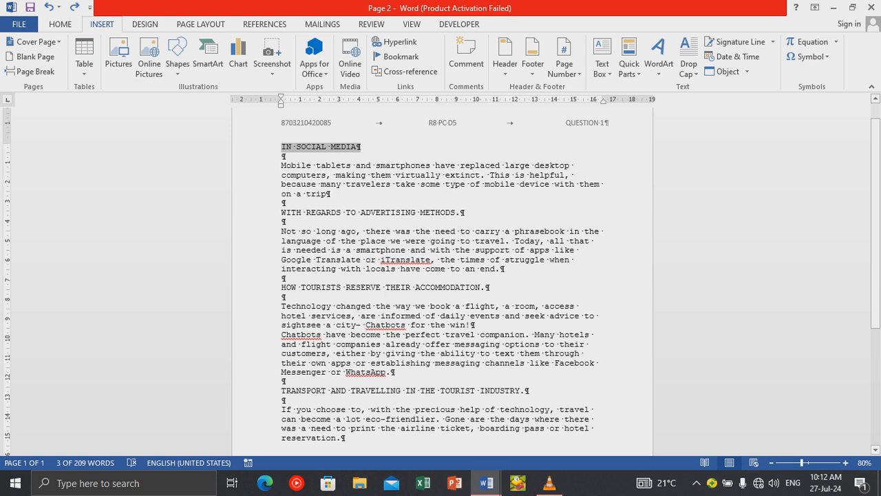
Multi-select the four headings, from IN SOCIAL MEDIA to the transport and travelling heading.
click(269, 213)
click(269, 288)
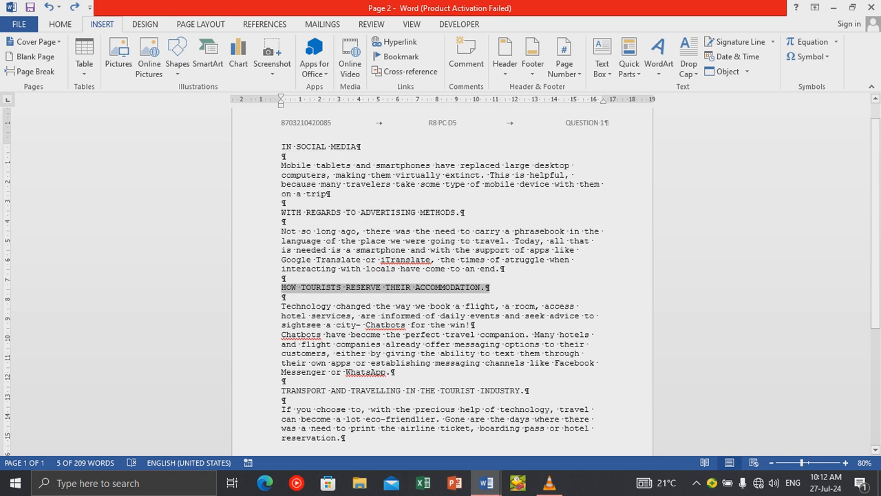
click(269, 391)
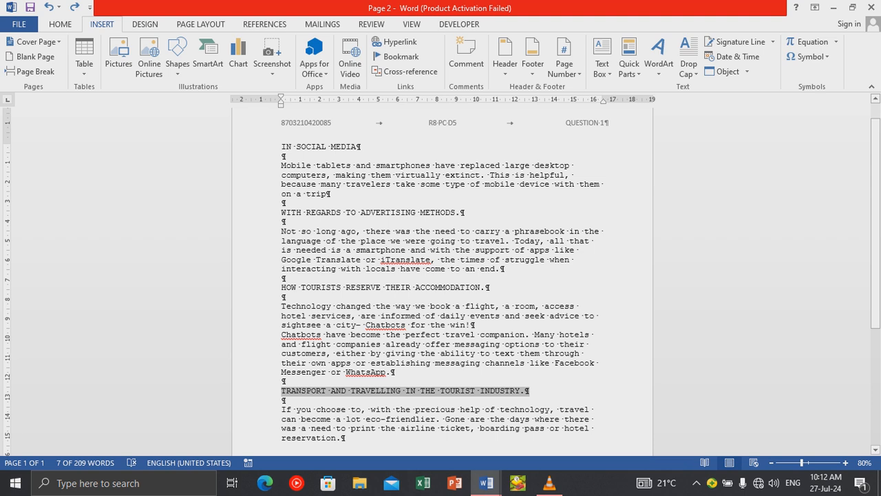
click(268, 146)
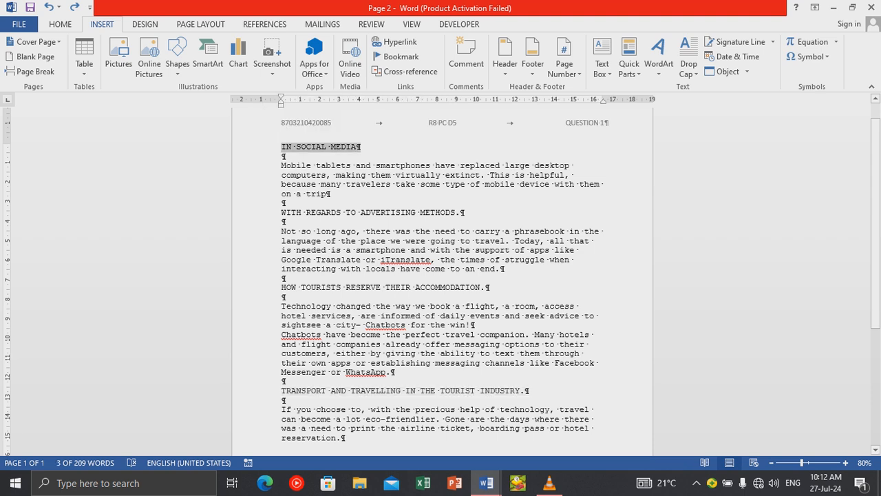
click(269, 212)
click(268, 147)
ctrl+click(268, 212)
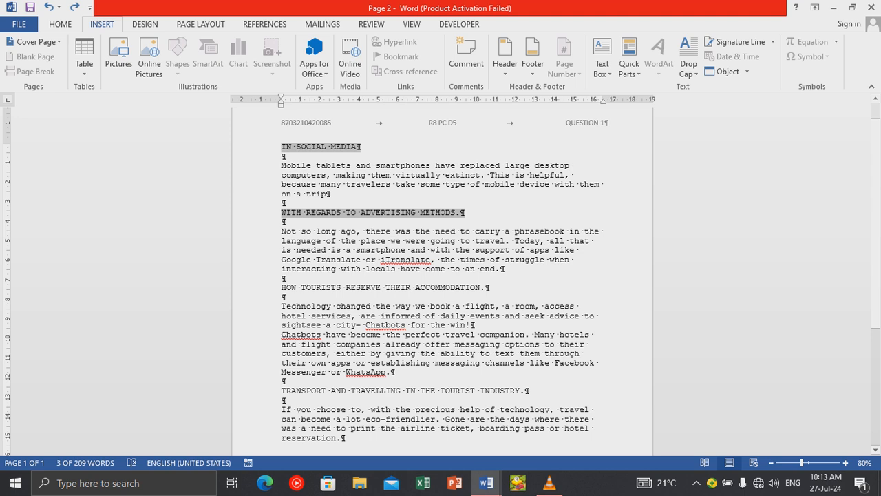
ctrl+click(268, 287)
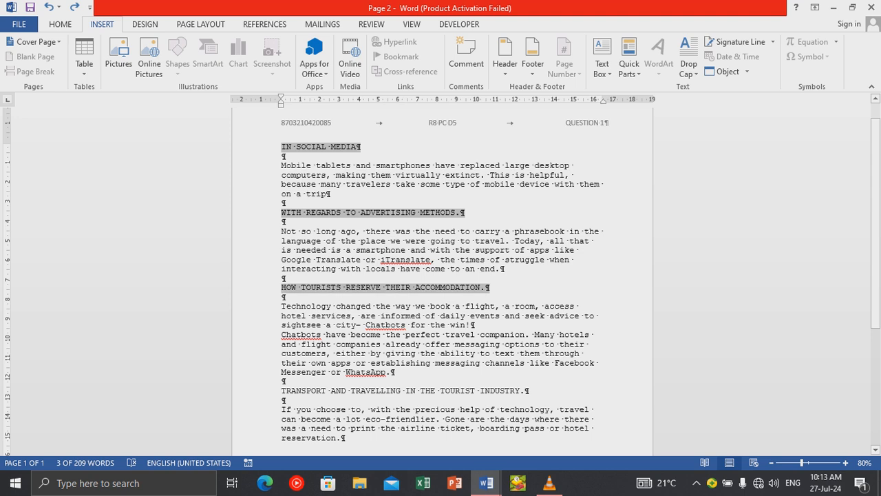
ctrl+click(268, 391)
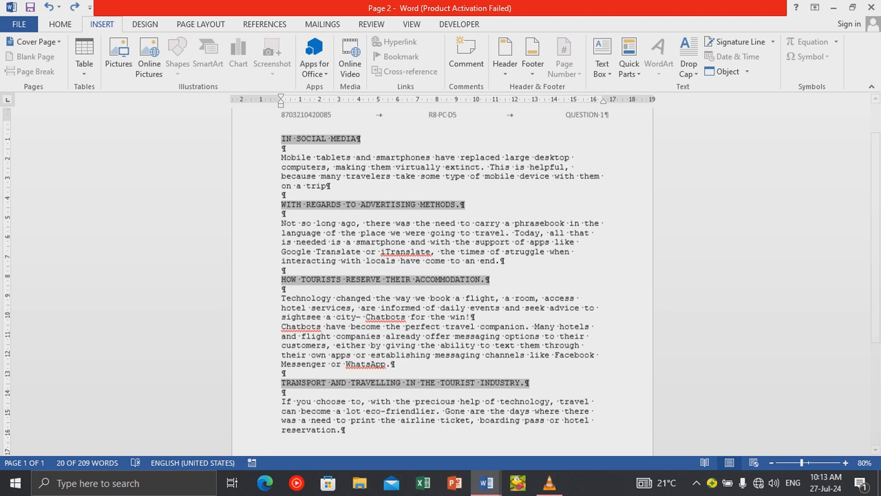
scroll(268, 390, down, 2)
scroll(268, 390, up, 2)
click(60, 25)
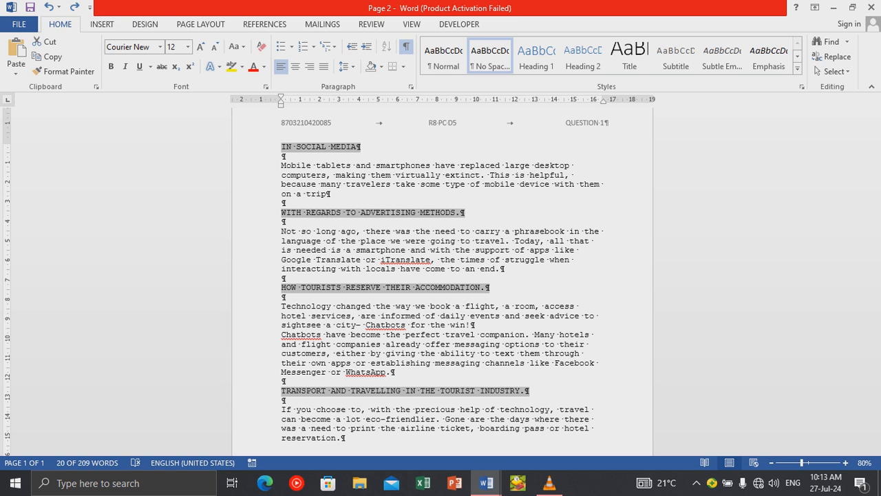
Make the four selected headings bold with a thick underline.
click(111, 66)
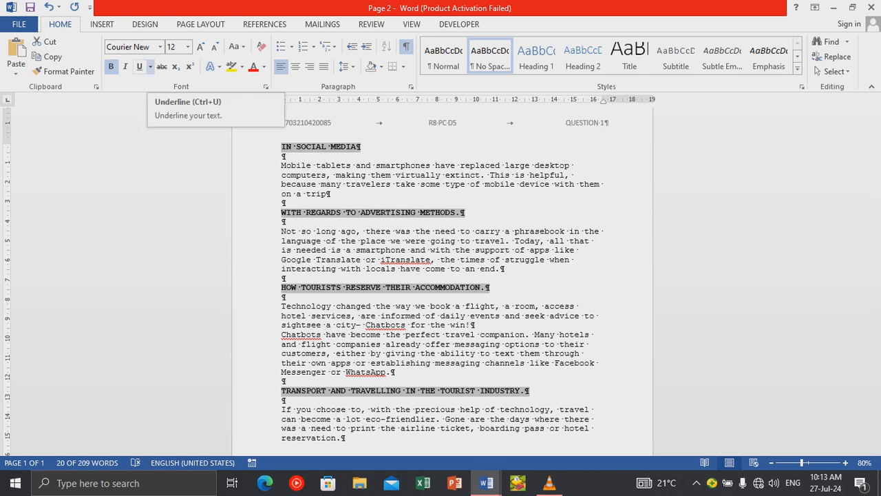
click(151, 66)
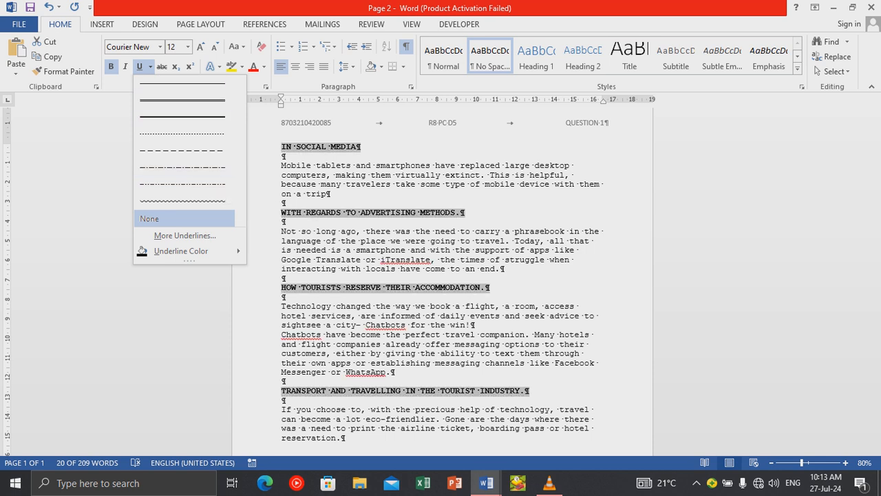
key(Escape)
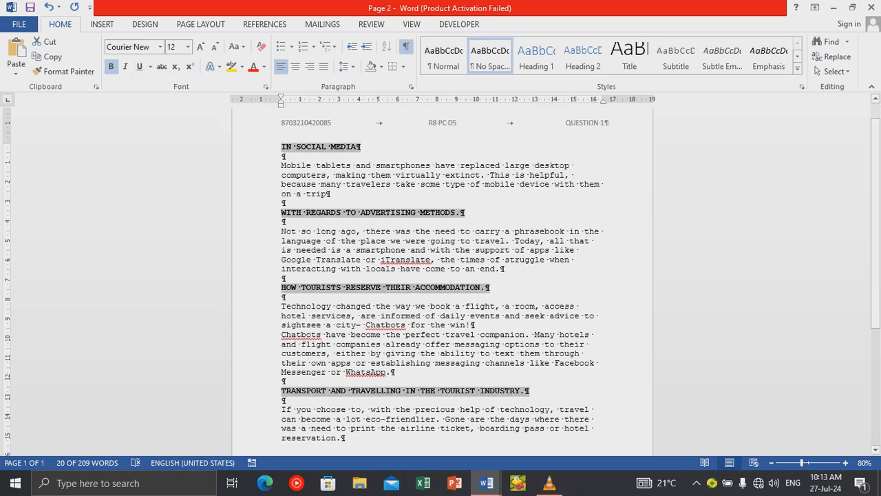
click(150, 67)
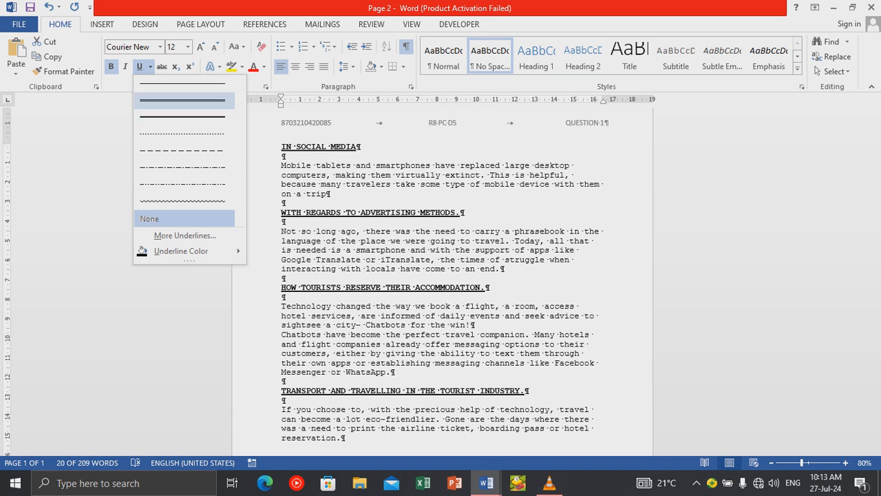
click(183, 117)
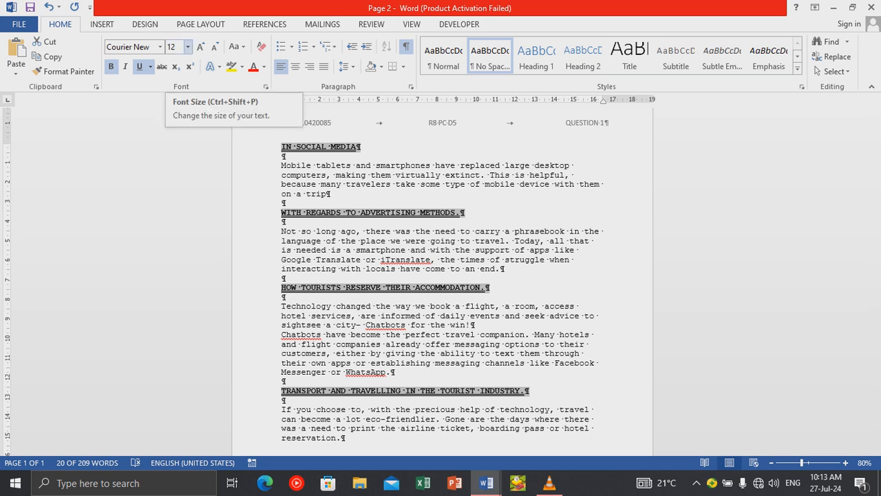
click(187, 47)
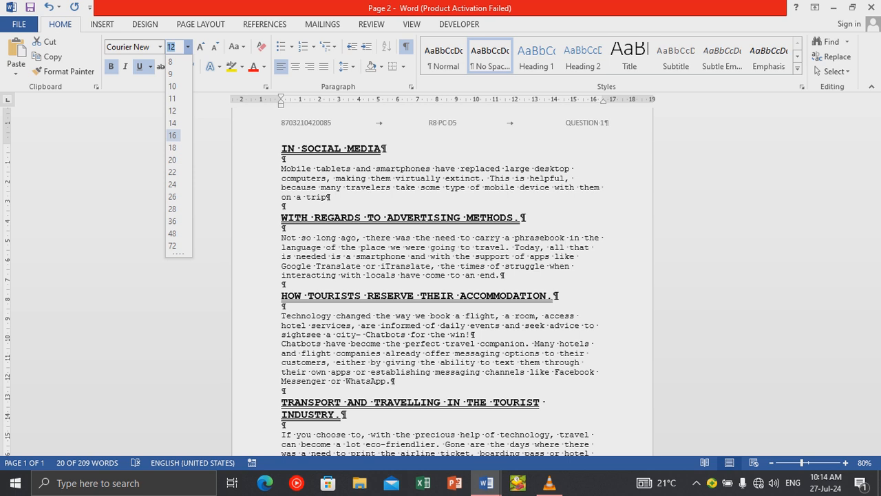
click(173, 135)
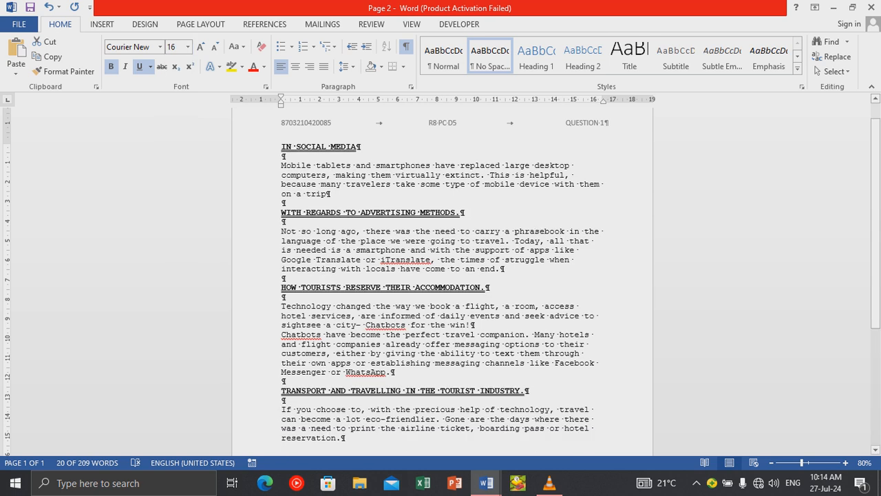
scroll(441, 282, down, 3)
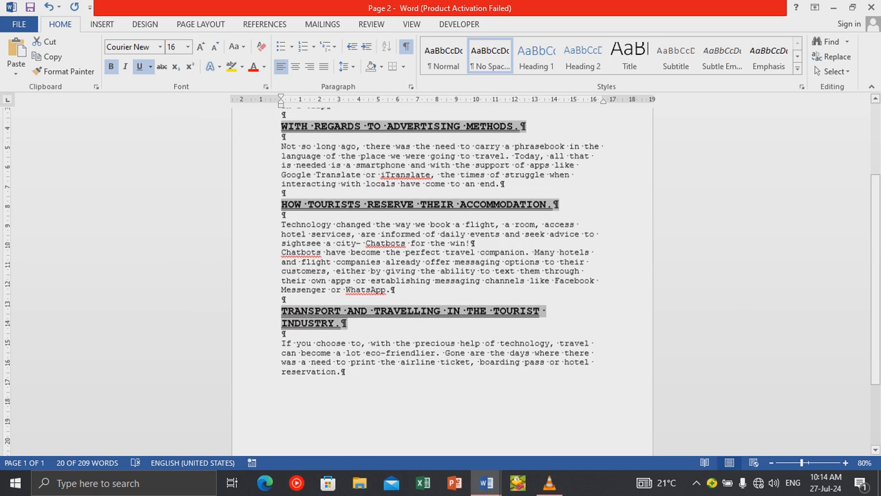
click(440, 371)
scroll(441, 282, up, 2)
scroll(441, 282, up, 1)
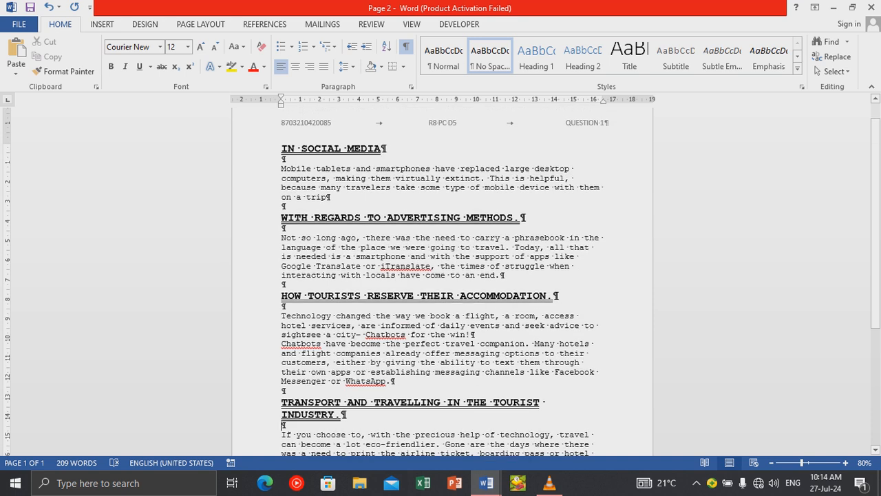
click(259, 148)
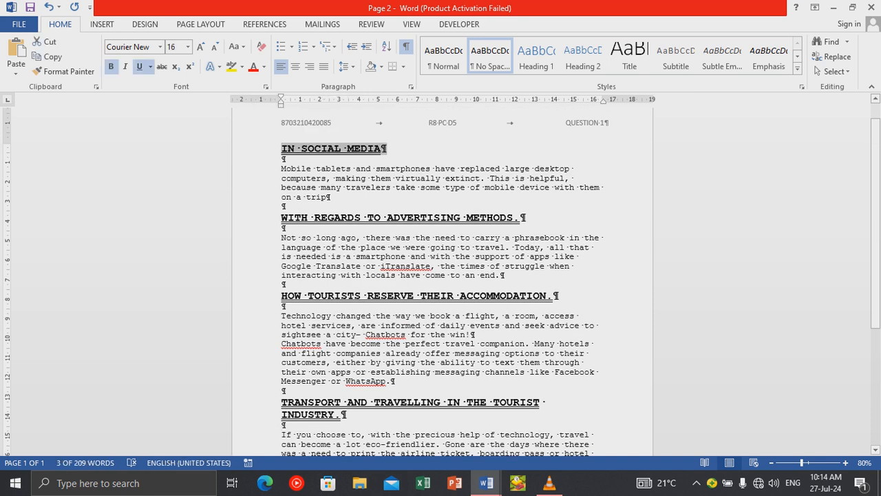
ctrl+click(259, 218)
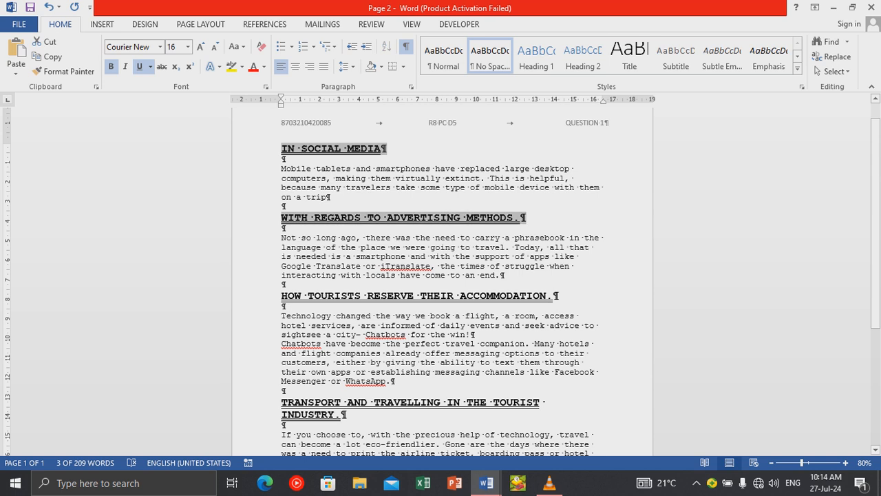
ctrl+click(259, 296)
scroll(259, 309, down, 1)
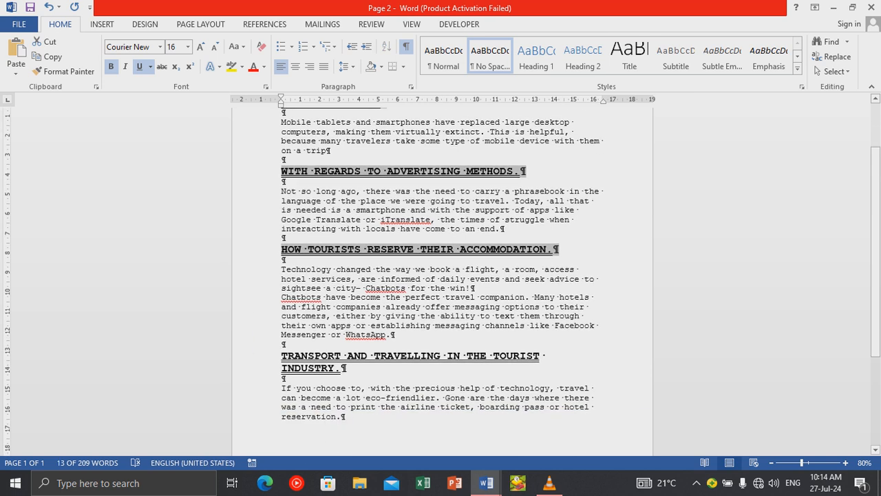
ctrl+click(259, 355)
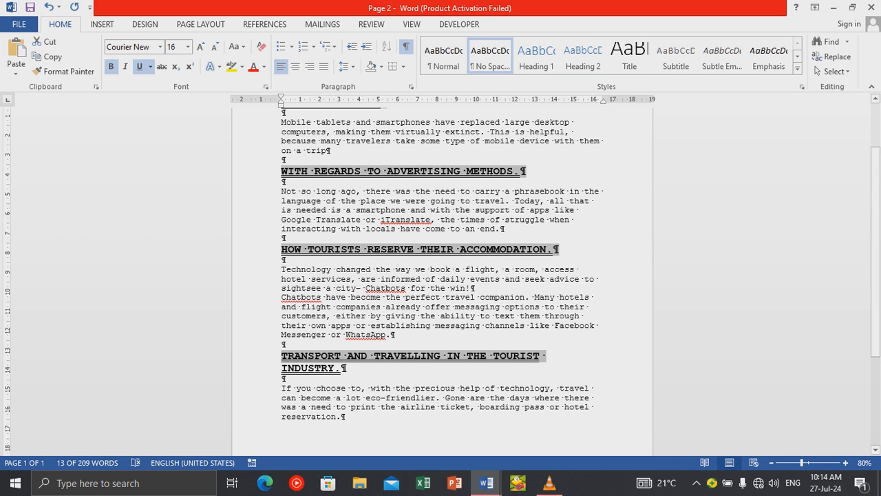
click(49, 7)
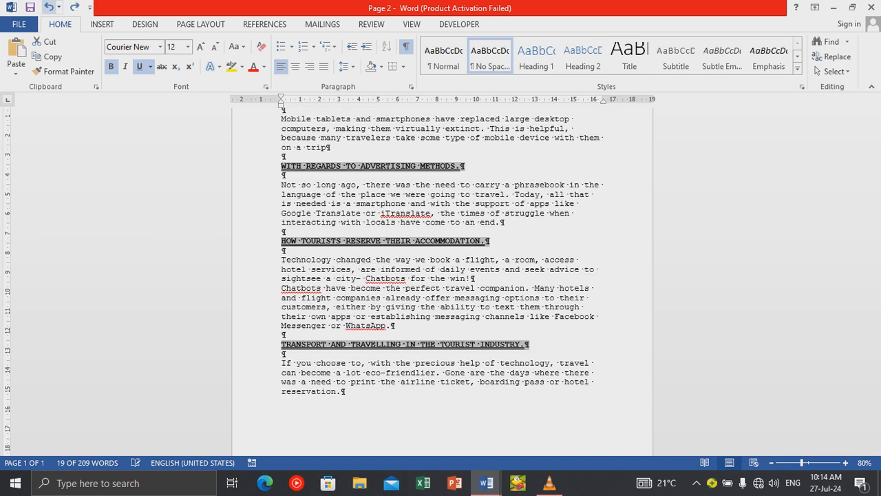
scroll(442, 281, up, 2)
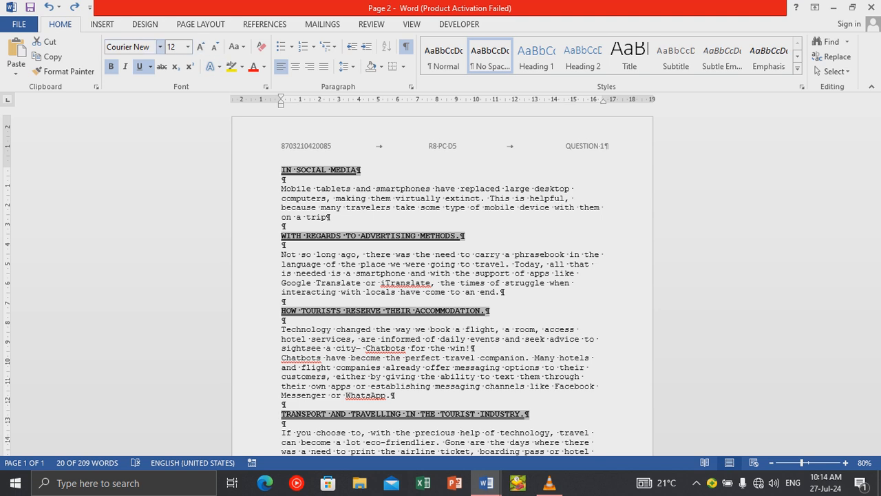
click(159, 47)
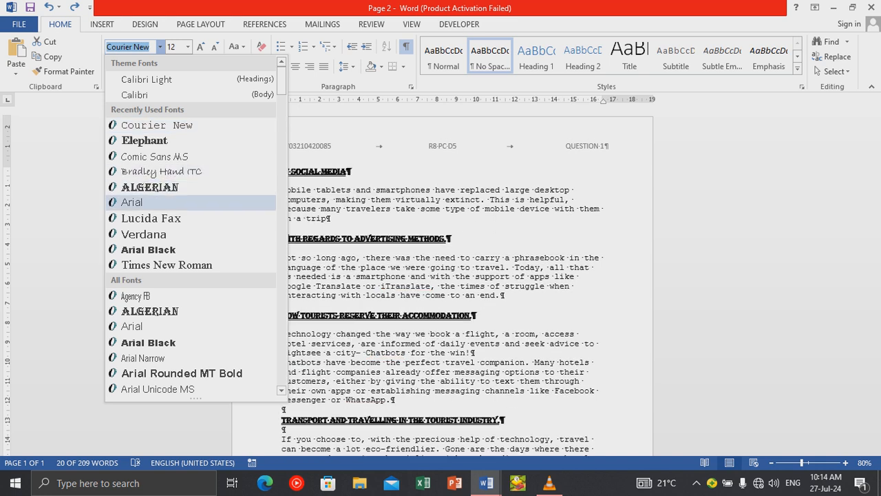
Change the four selected section headings' font to Times New Roman.
scroll(186, 234, down, 10)
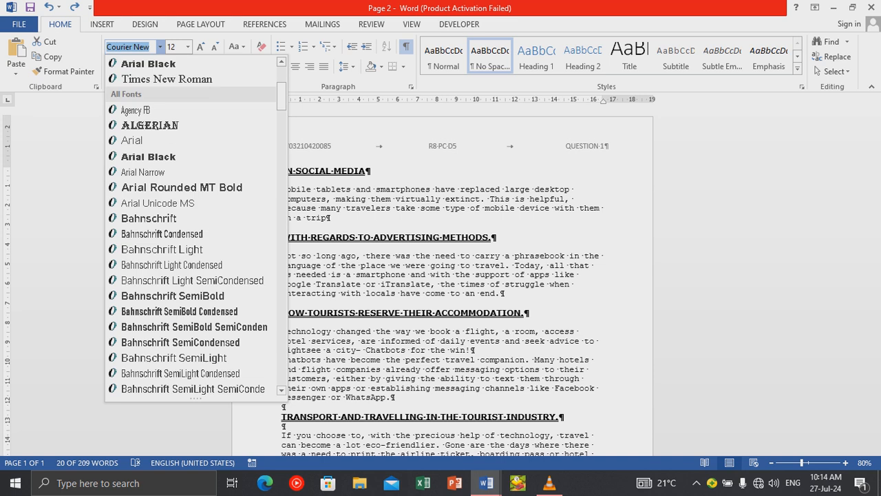
scroll(196, 227, down, 9)
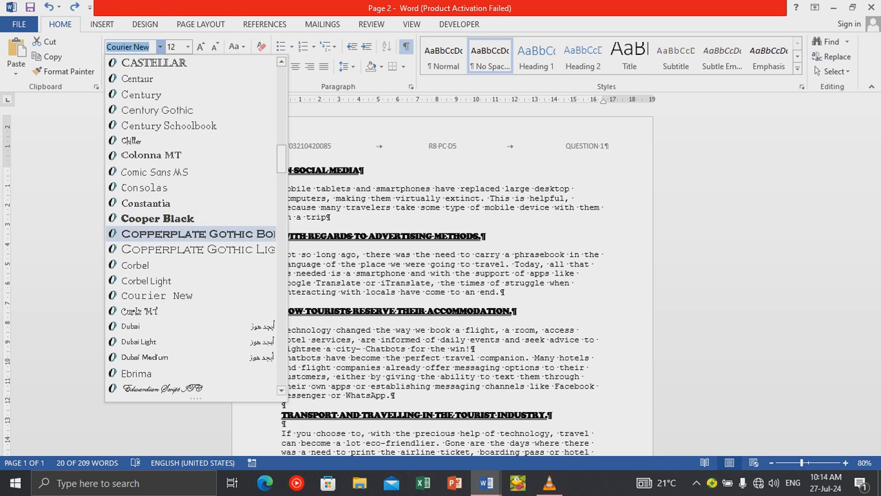
scroll(193, 234, down, 4)
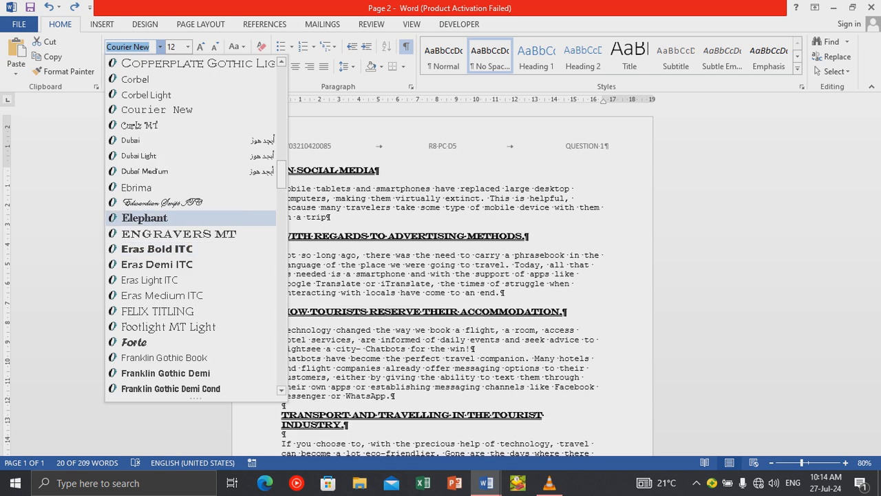
scroll(193, 279, down, 2)
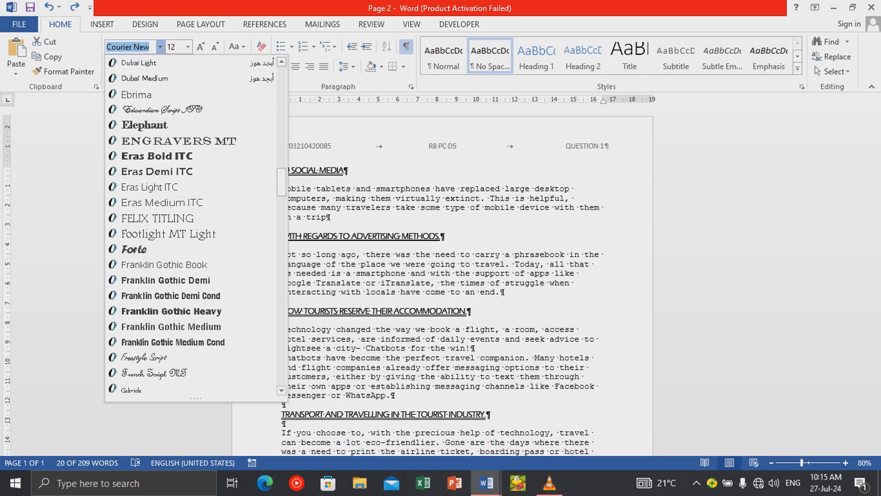
scroll(193, 276, down, 3)
scroll(193, 268, up, 5)
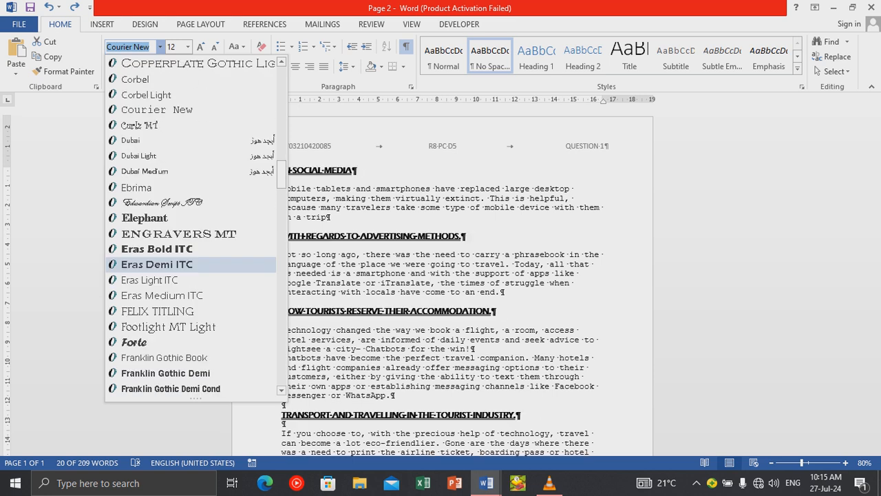
scroll(193, 264, up, 12)
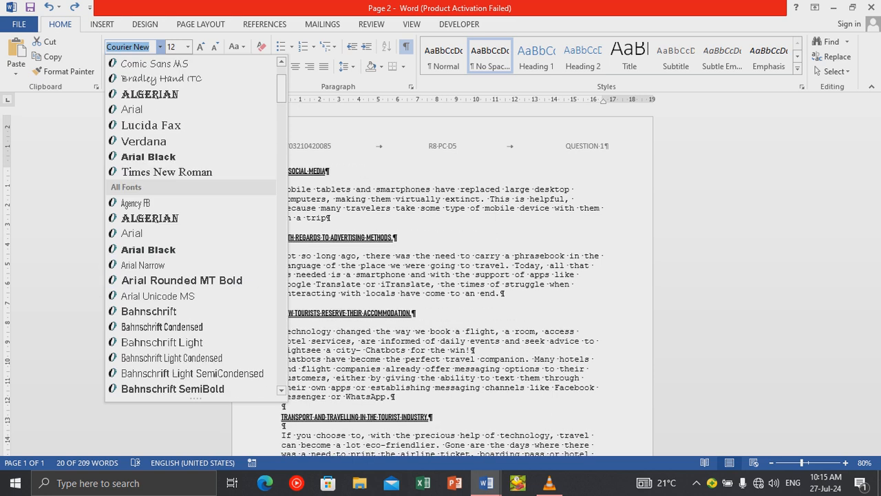
scroll(192, 265, up, 2)
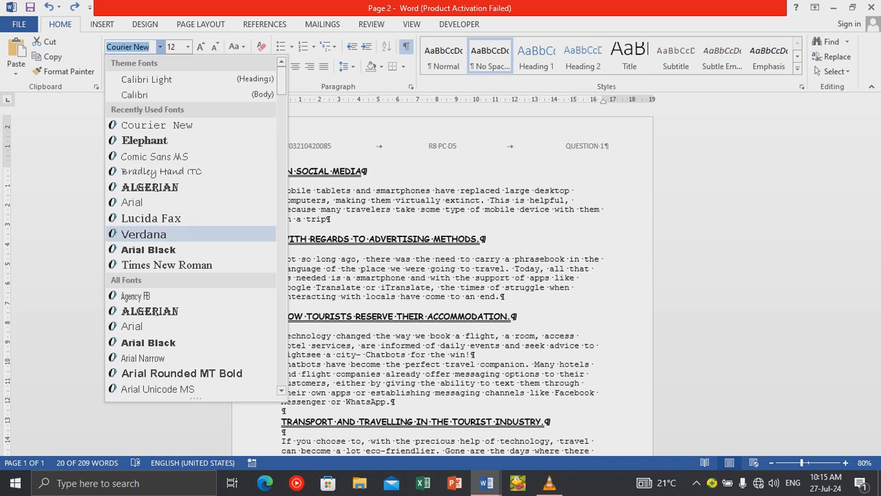
click(166, 265)
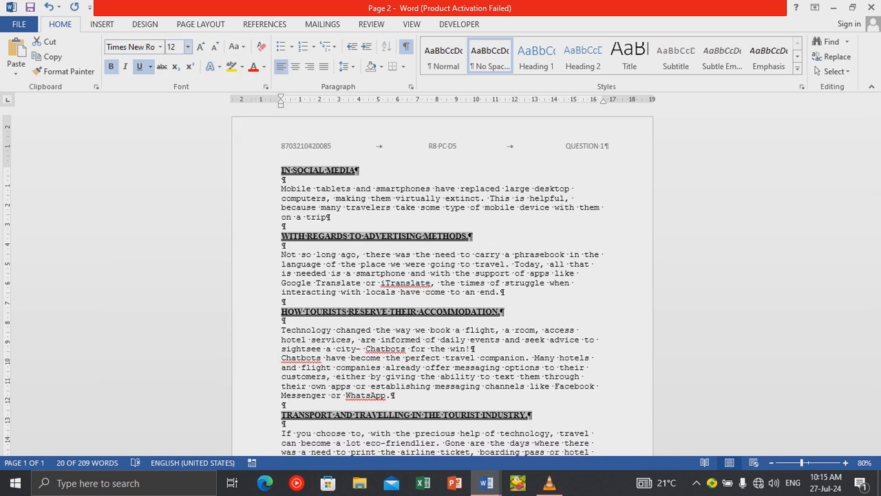
Set the headings to 14 pt and black after trying blue, then open Change Case options.
click(187, 46)
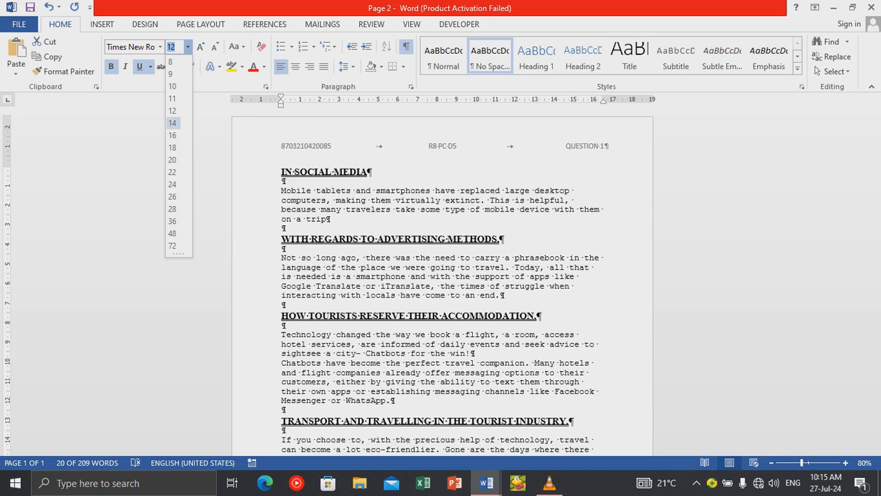
click(172, 122)
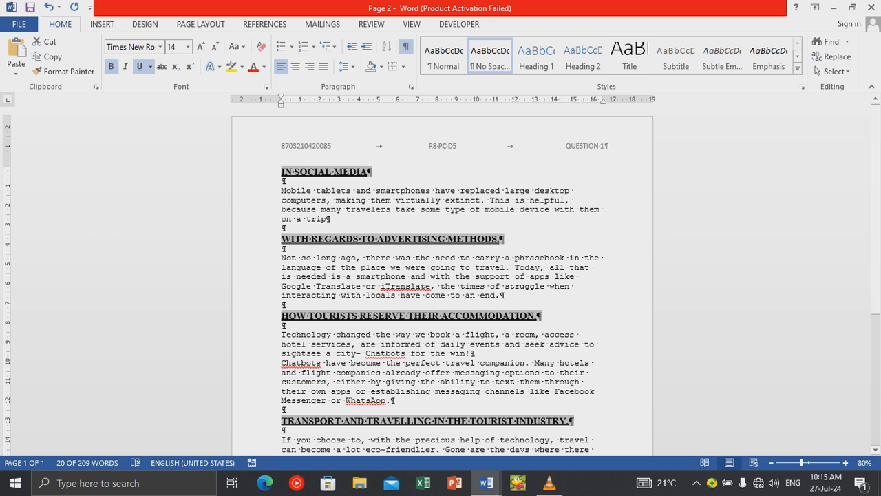
click(264, 67)
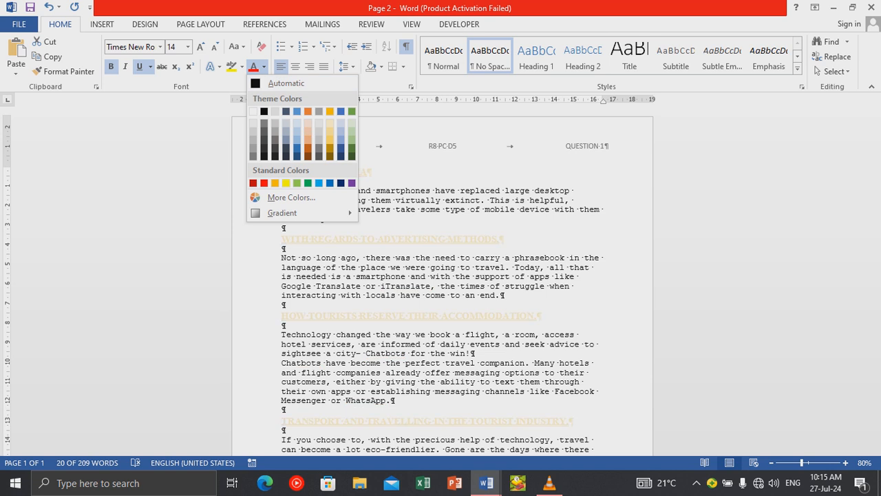
click(340, 111)
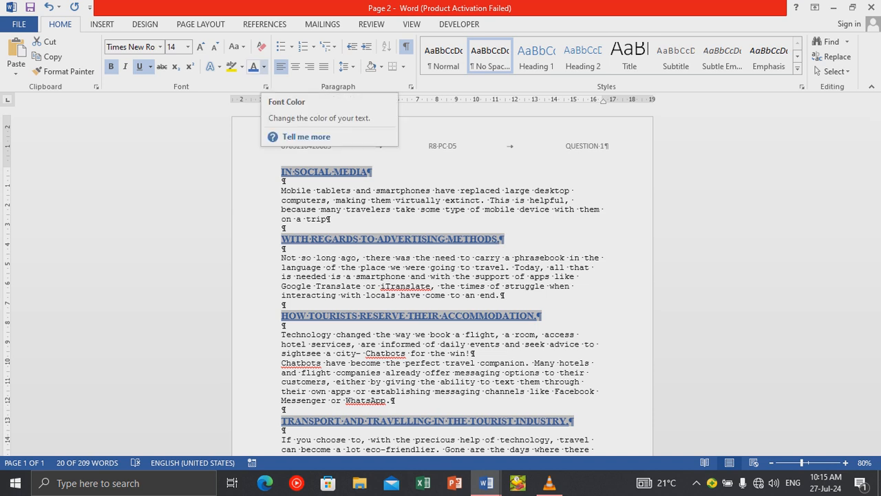
click(264, 66)
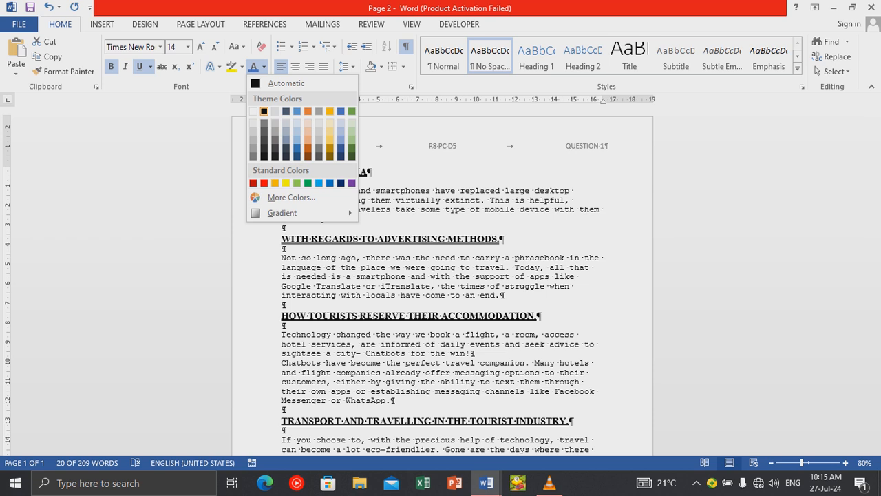
click(264, 111)
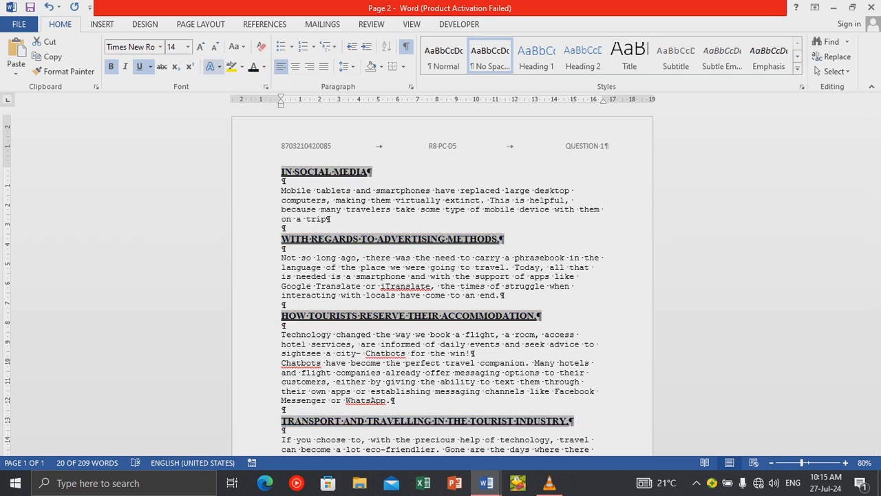
click(237, 46)
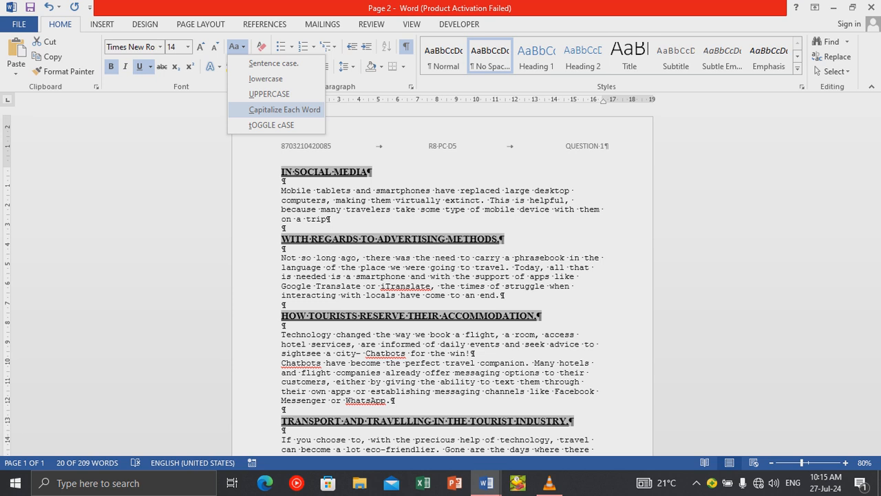
key(Return)
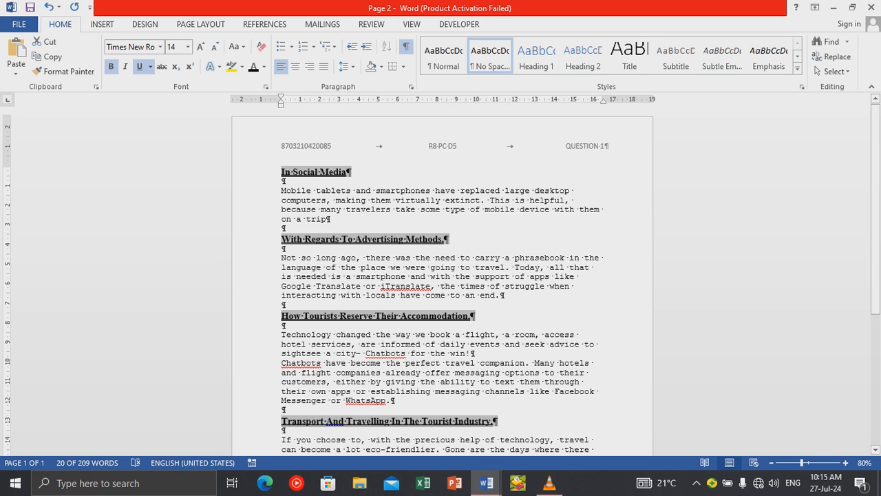
click(346, 210)
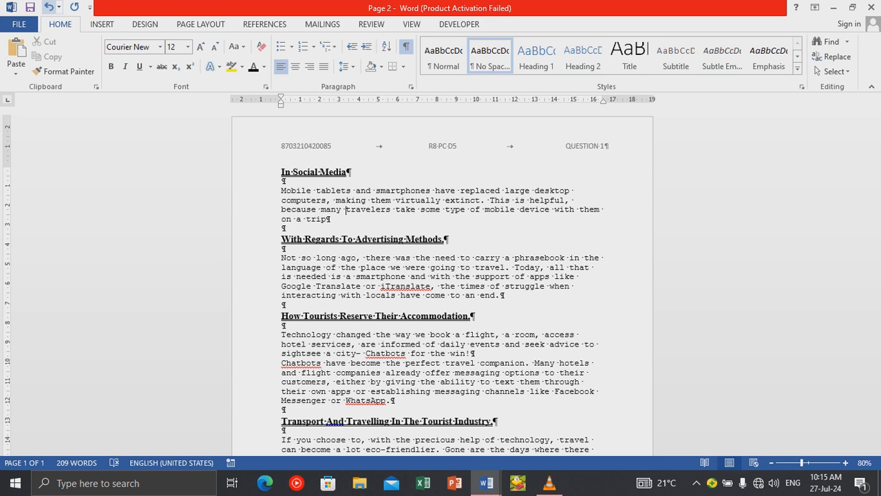
click(49, 7)
click(234, 46)
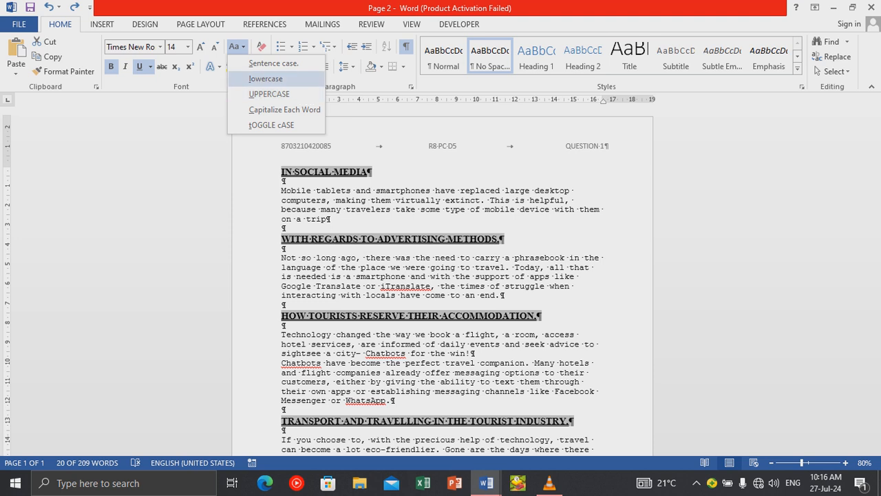
click(266, 78)
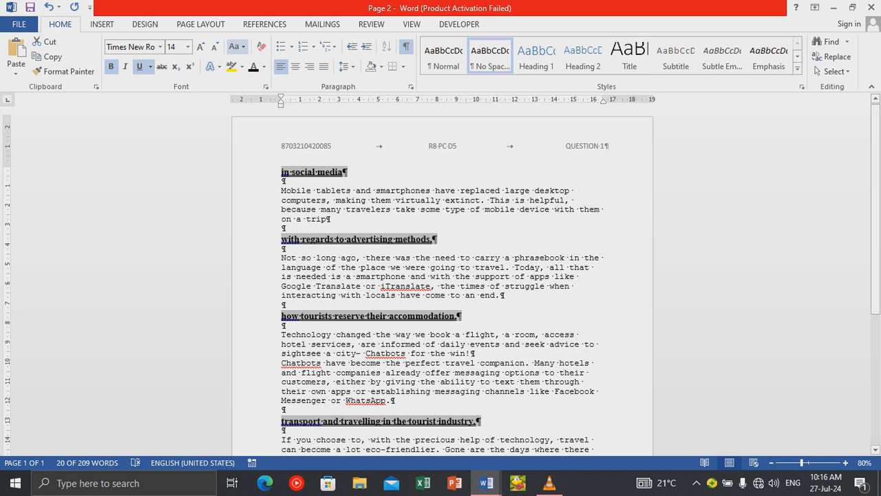
click(235, 46)
click(270, 93)
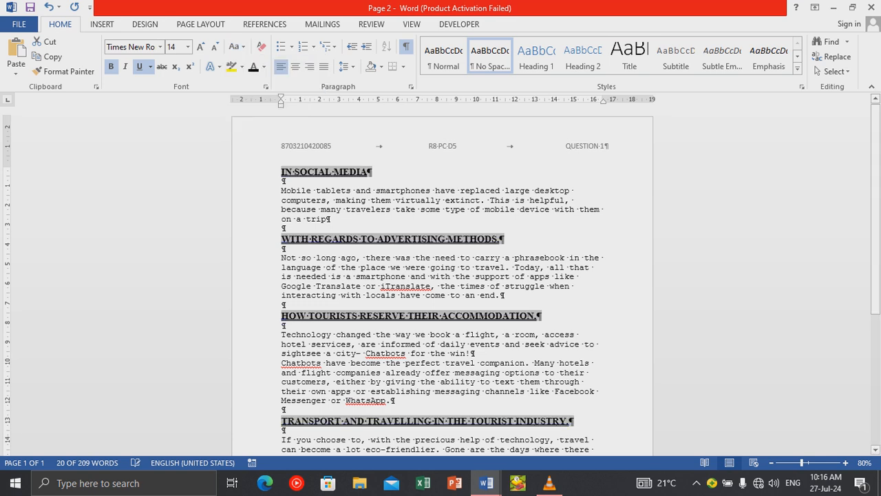
Select all text, try Automatic hyphenation from Page Layout, then undo it.
click(338, 286)
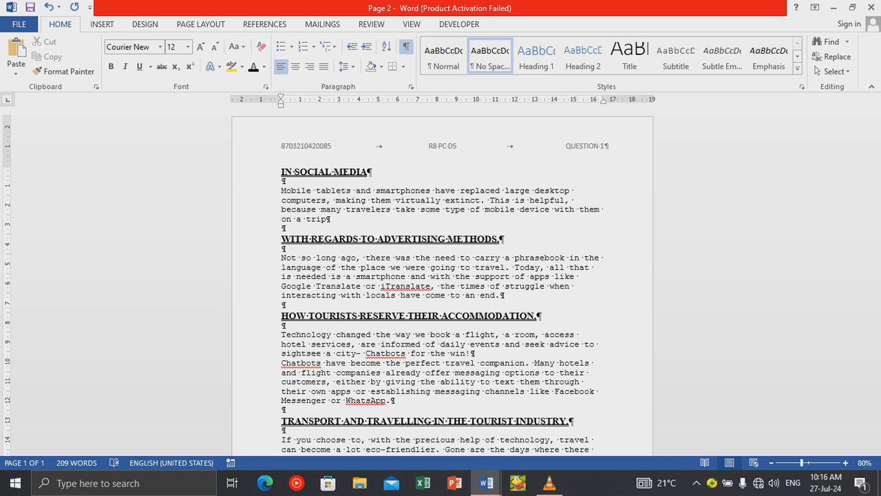
key(ctrl+a)
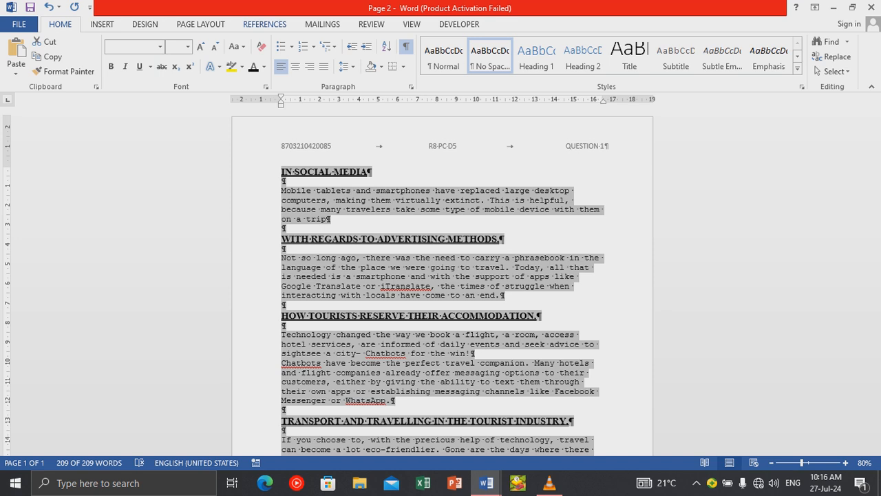
click(264, 24)
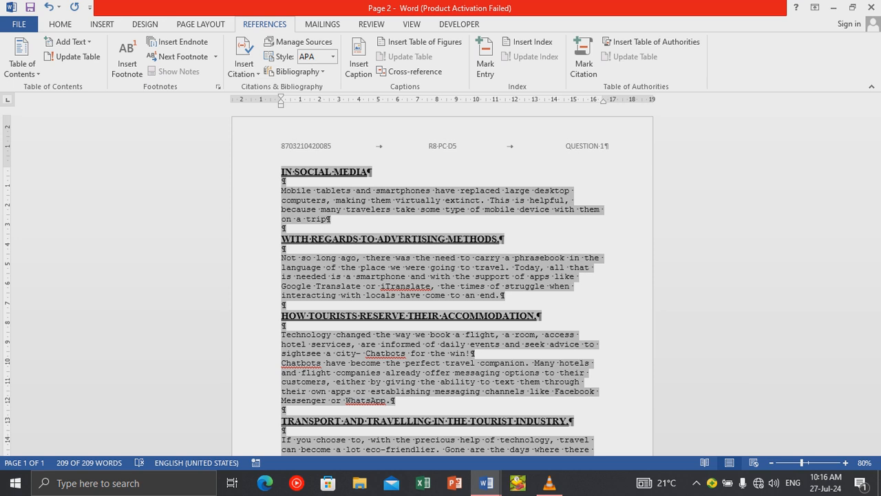
click(201, 24)
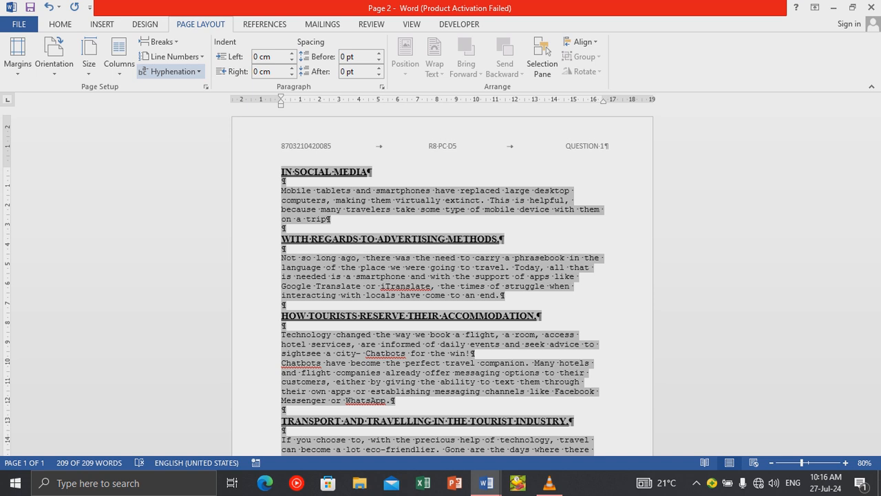
click(172, 71)
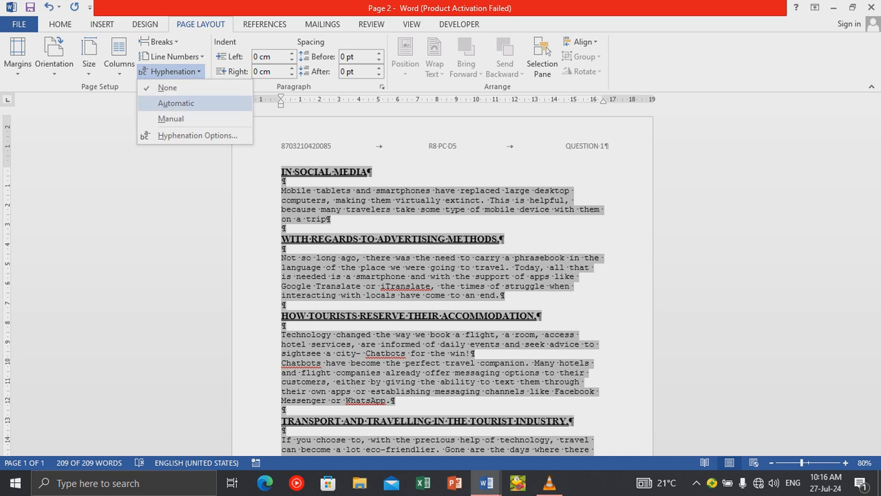
click(175, 103)
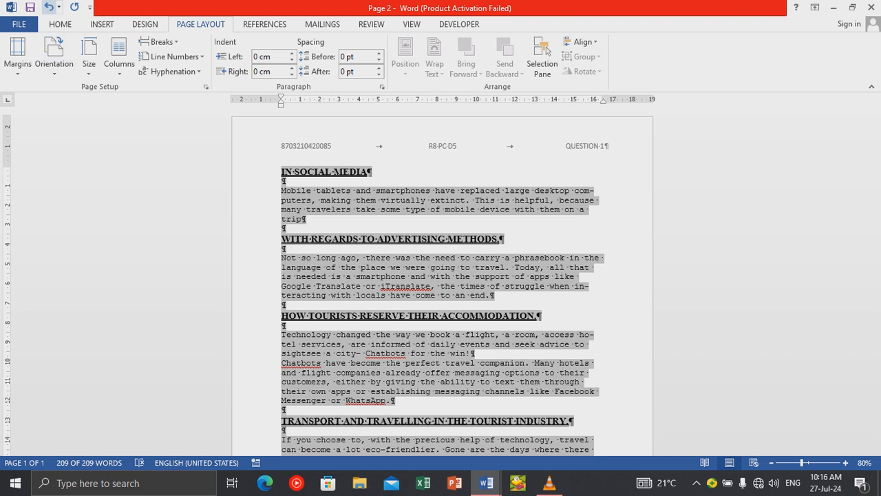
click(48, 7)
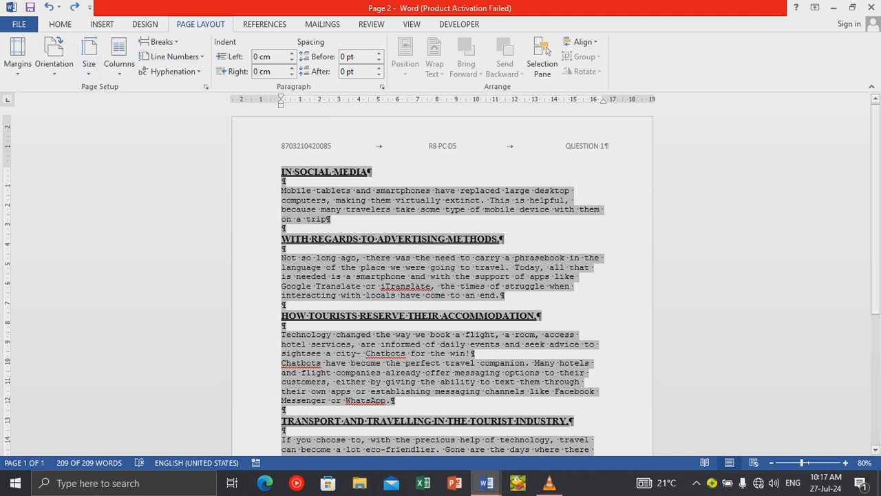
Apply Automatic hyphenation to the whole document and deselect to check the word breaks.
scroll(442, 281, down, 4)
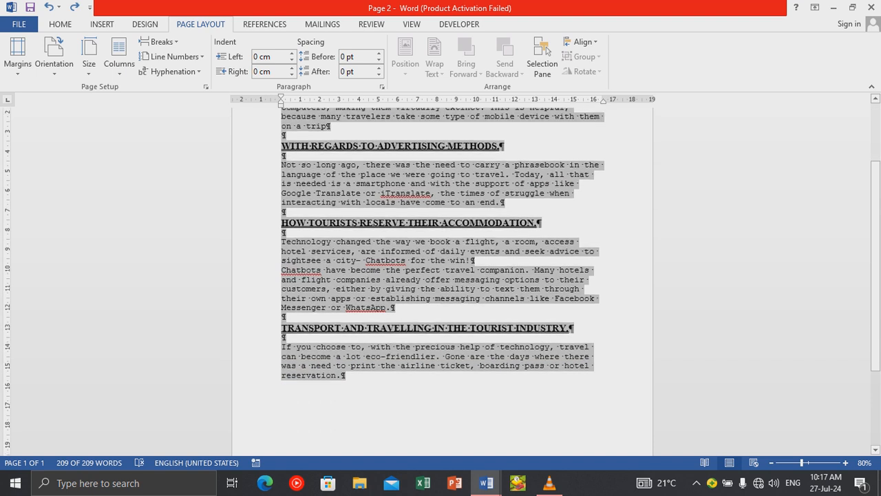
scroll(442, 281, up, 2)
scroll(442, 281, up, 2)
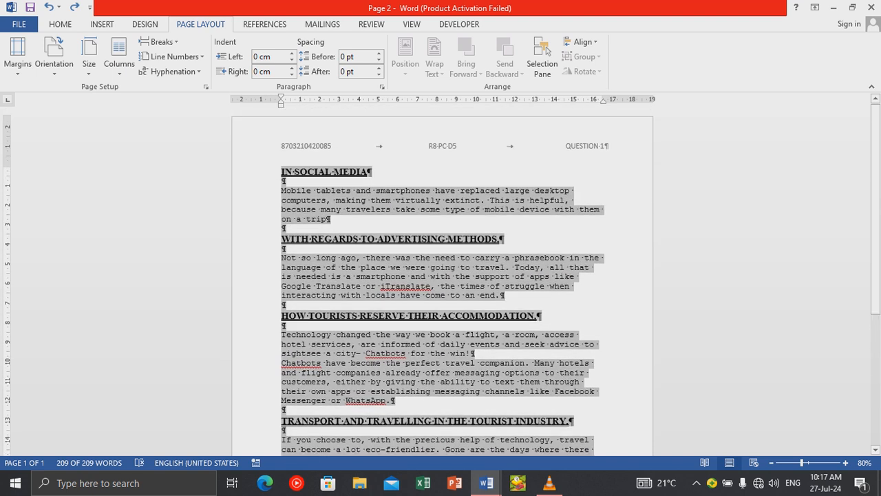
scroll(442, 281, down, 1)
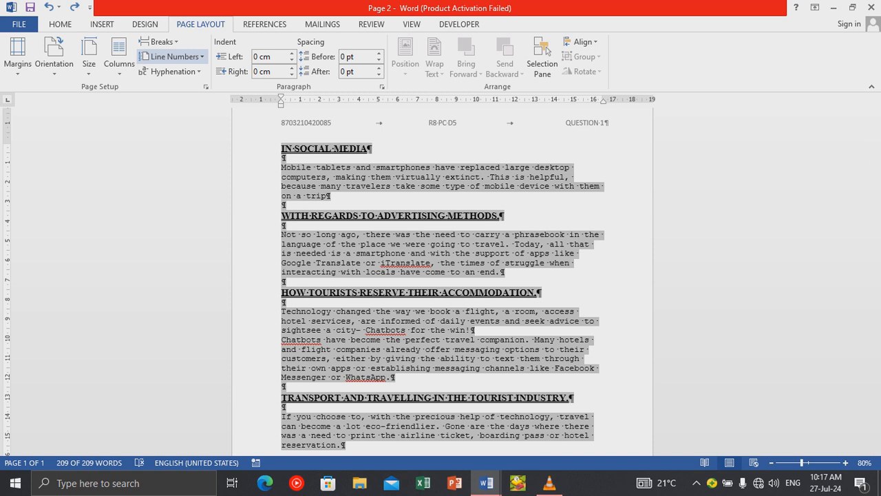
click(172, 72)
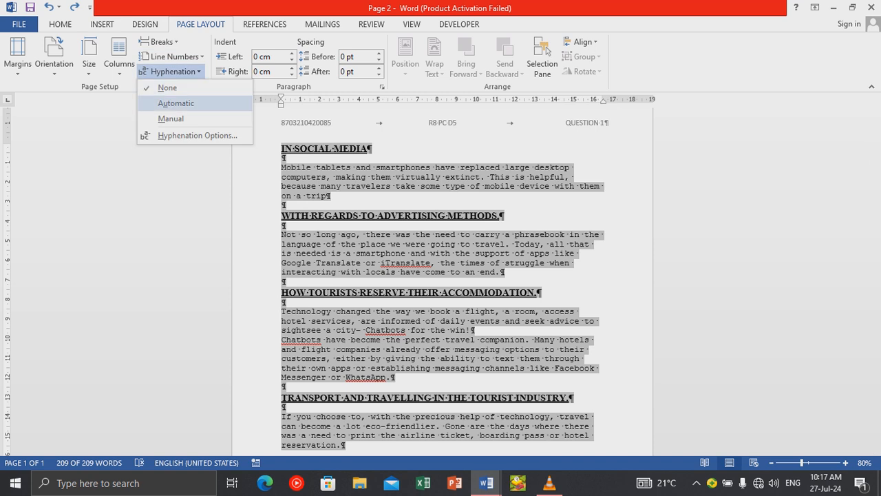
click(175, 103)
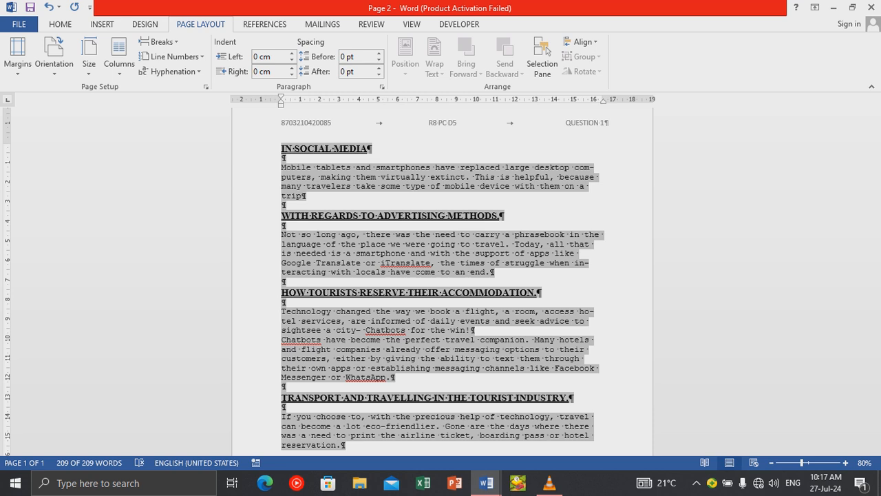
scroll(442, 281, down, 2)
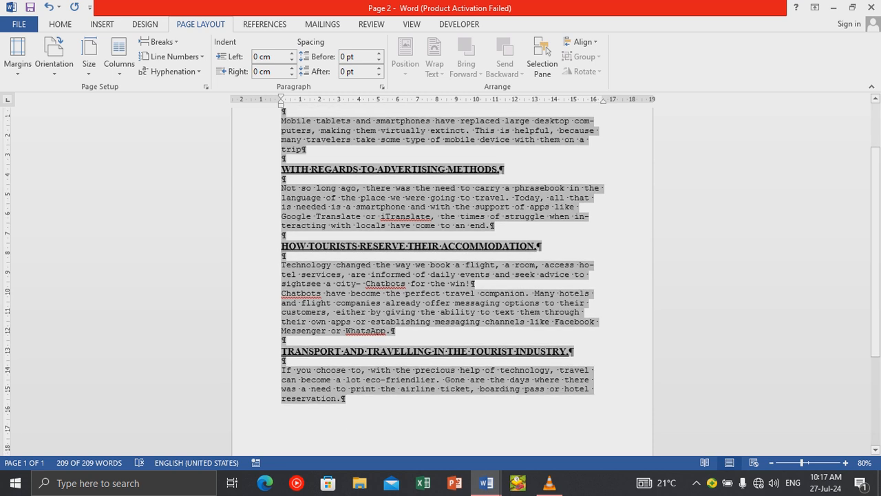
scroll(442, 281, up, 1)
click(330, 307)
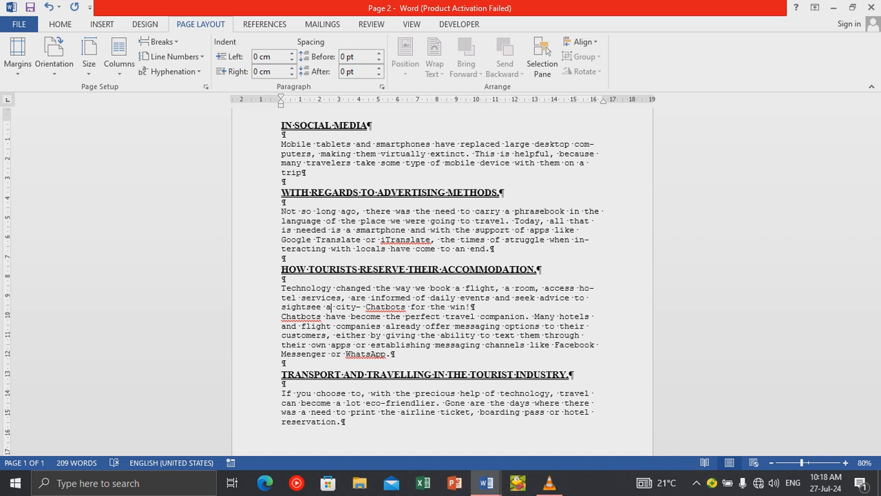
key(F7)
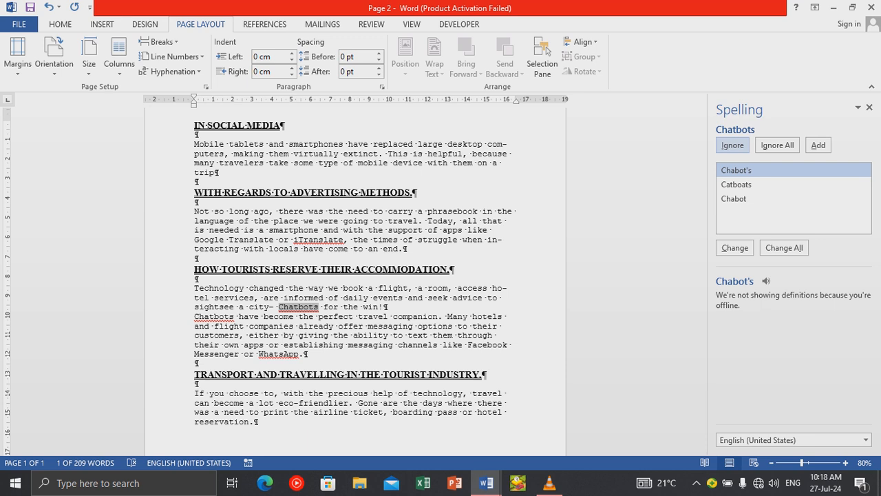
click(732, 144)
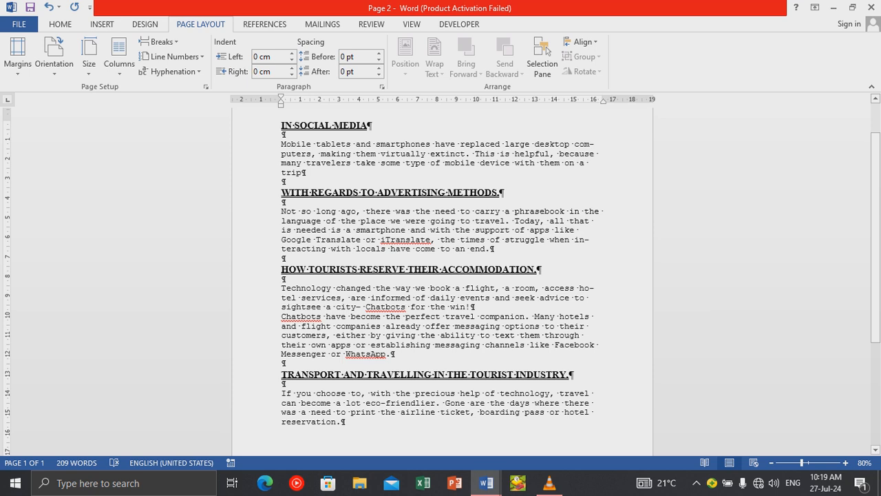
Select and copy the word Chatbots, then open Find and Replace with it as the search term.
scroll(546, 51, up, 3)
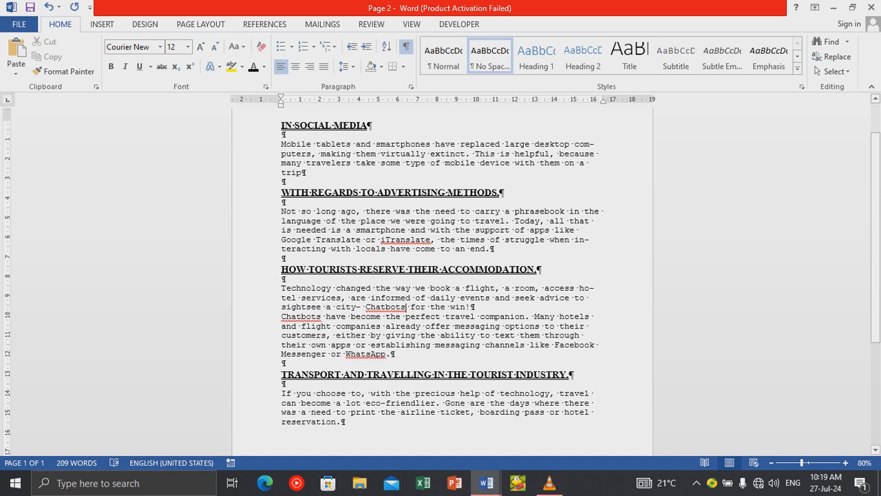
key(ctrl+Left)
key(shift+Right)
key(shift+Right)
key(shift+Right)
key(shift+Right)
key(shift+Right)
key(shift+Right)
key(shift+Right)
key(shift+Right)
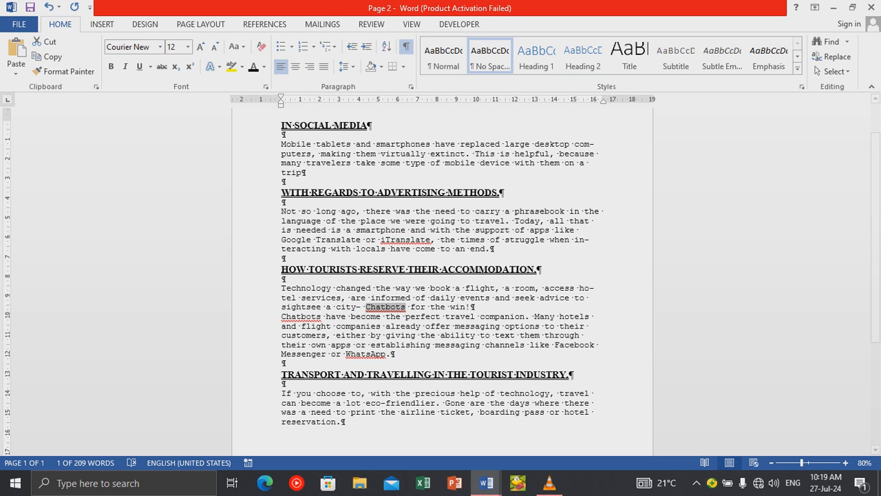
click(48, 56)
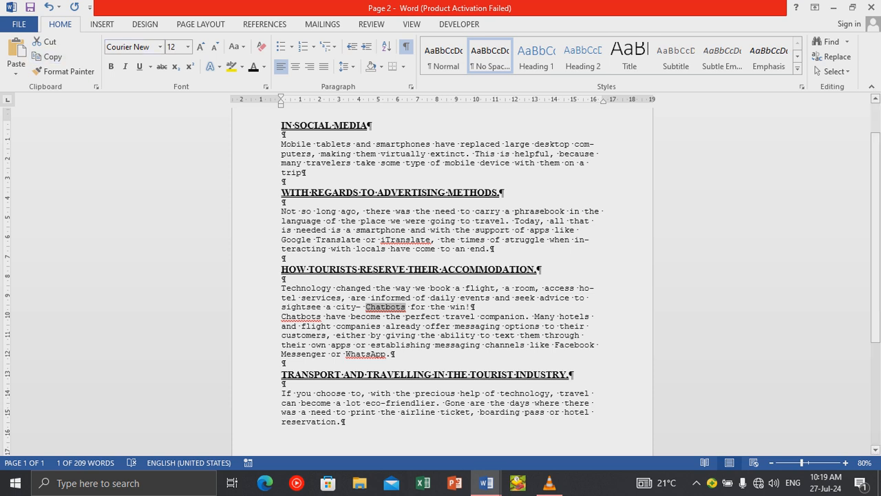
click(833, 56)
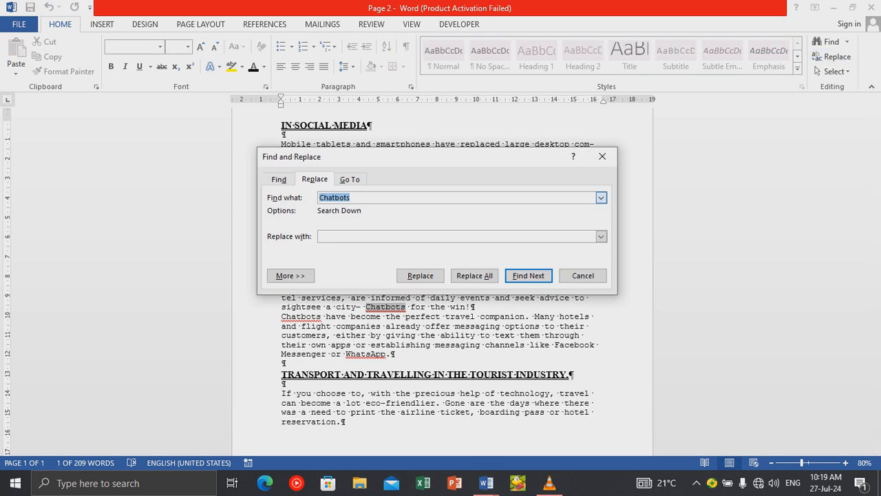
Move the Find and Replace dialog up and enter Wood as the replacement text.
key(Tab)
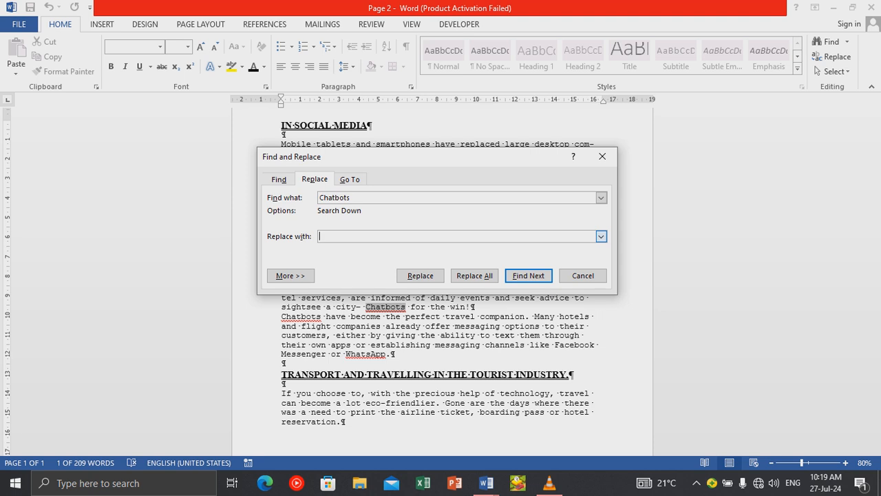
drag(427, 157, 406, 19)
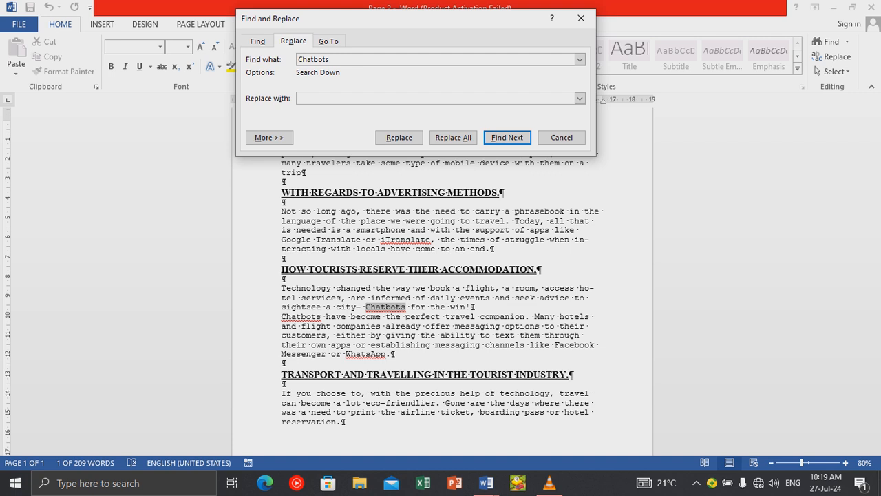
text(Wood)
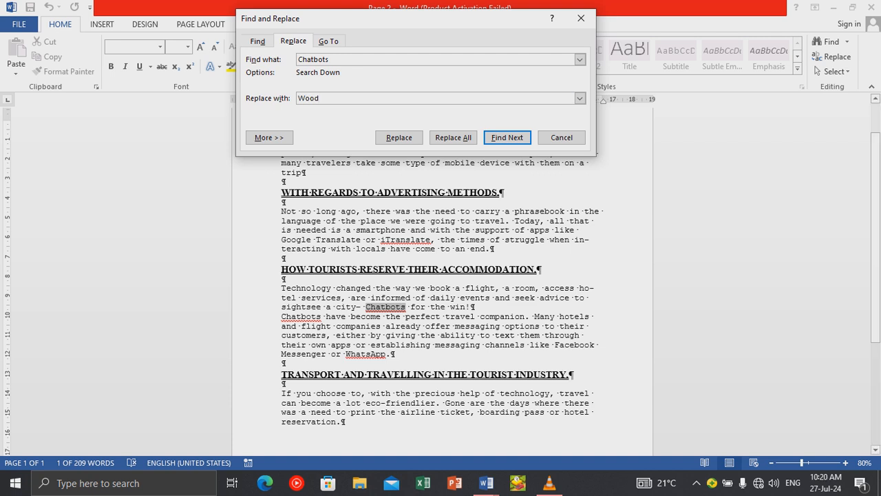
Browse the More options' Format and Special lists without applying anything, then collapse them.
key(Tab)
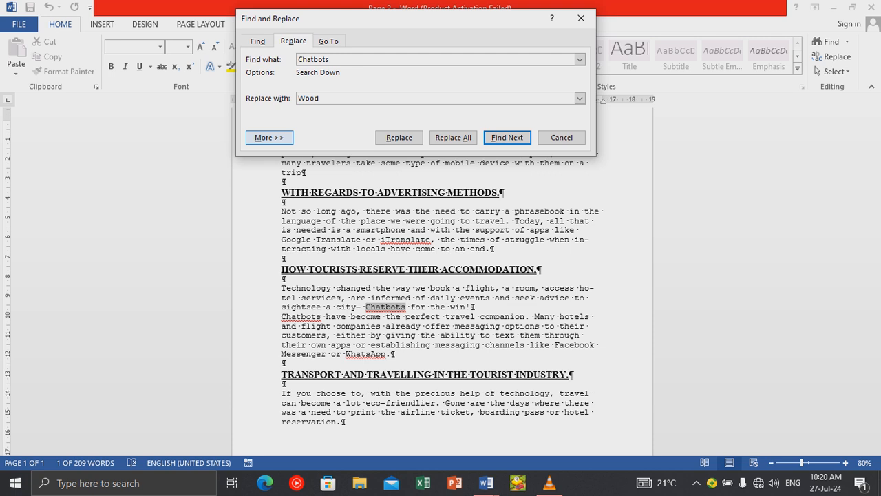
key(Return)
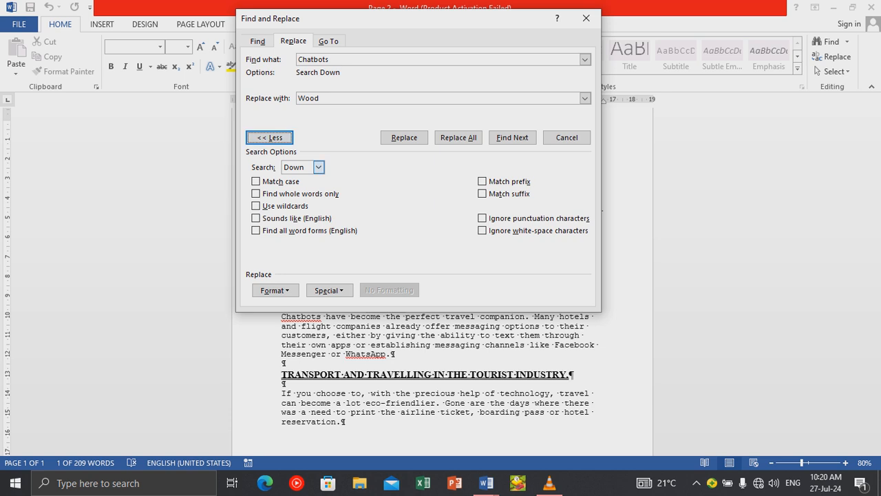
key(alt+o)
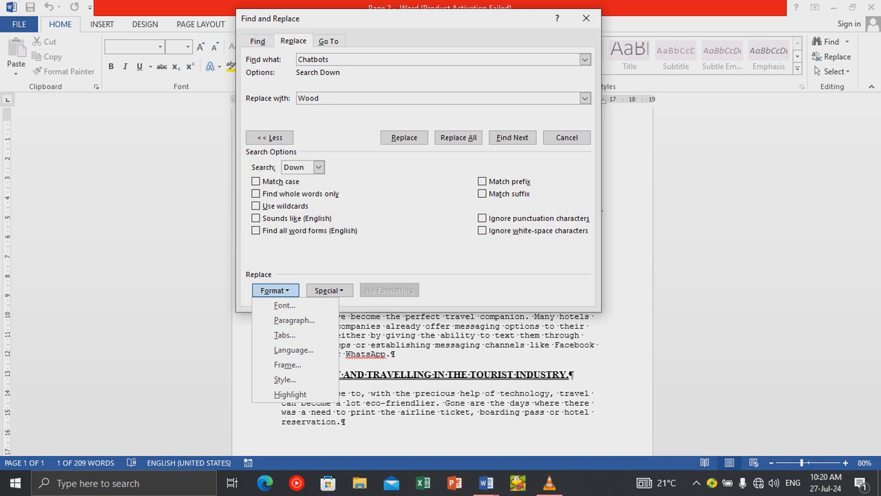
key(Down)
key(Down)
key(Down)
key(Down)
key(Down)
key(Escape)
key(alt+e)
key(Up)
key(Up)
key(Up)
key(Up)
key(Up)
key(Up)
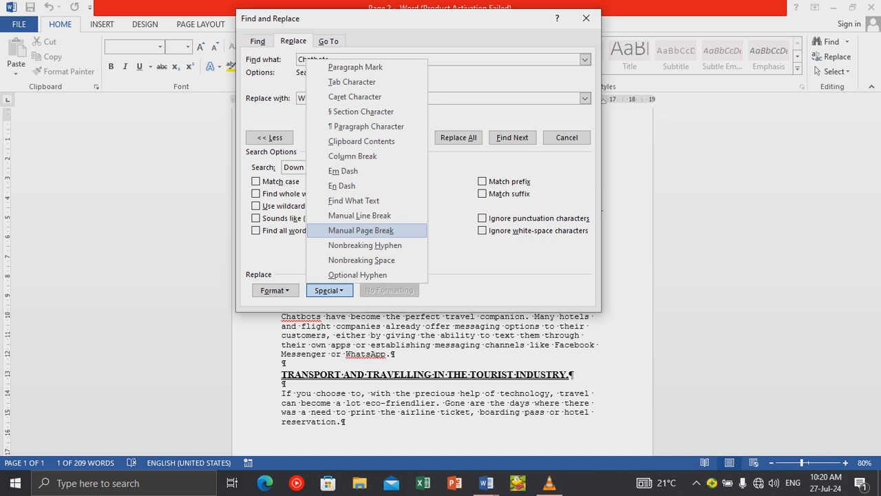
key(Escape)
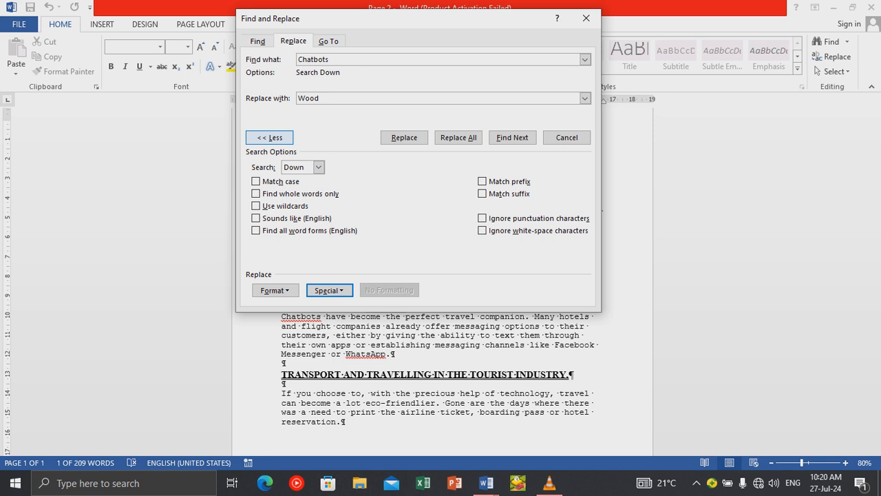
click(269, 137)
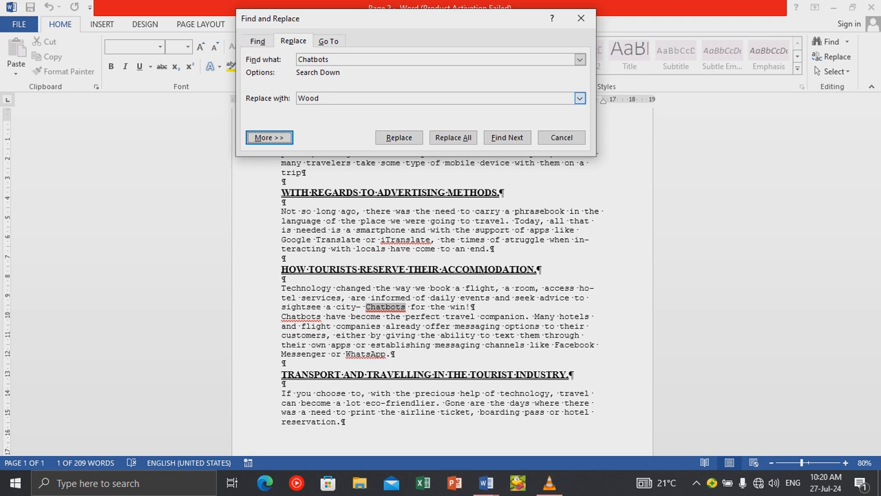
click(580, 99)
Replace the found Chatbots with Wood, then search on to the document's end.
click(580, 99)
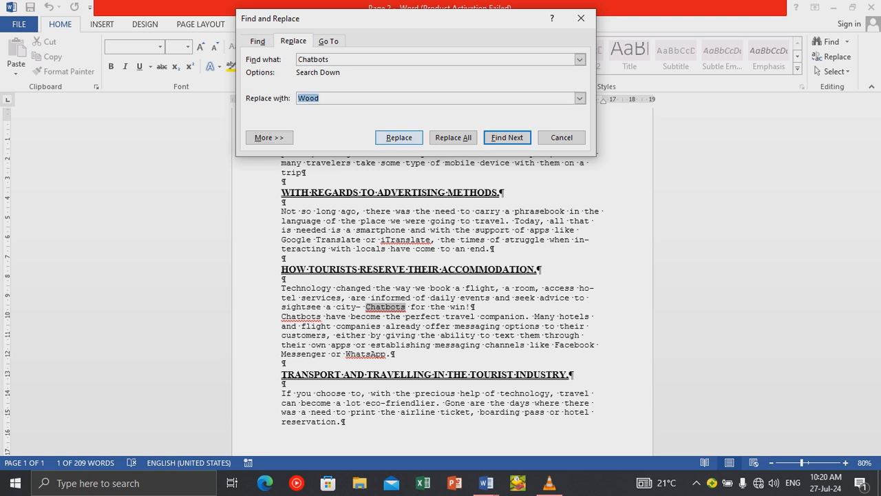
click(399, 137)
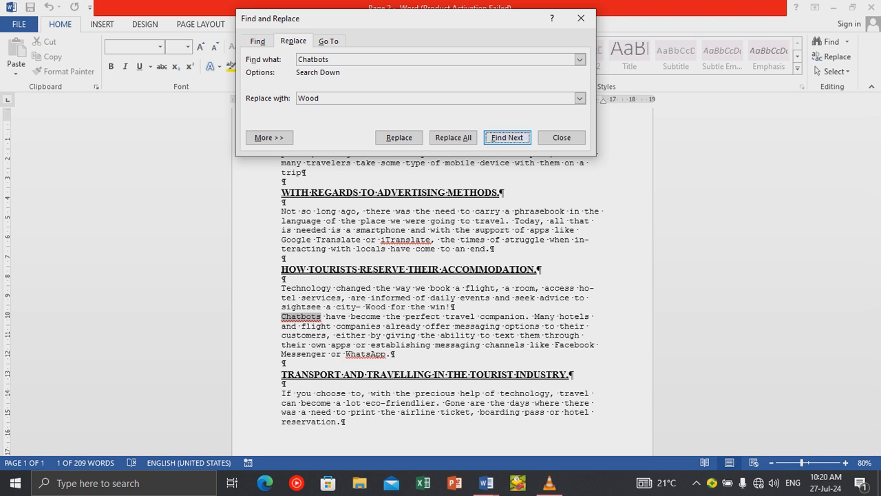
key(Return)
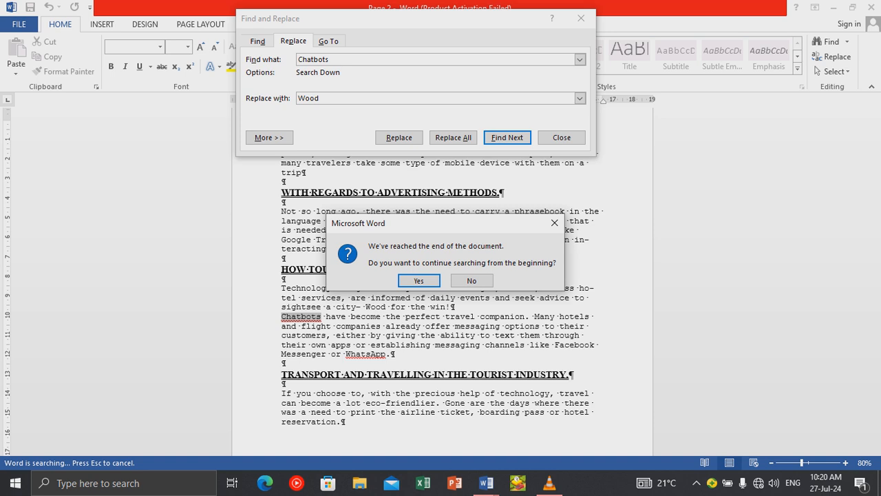
key(Return)
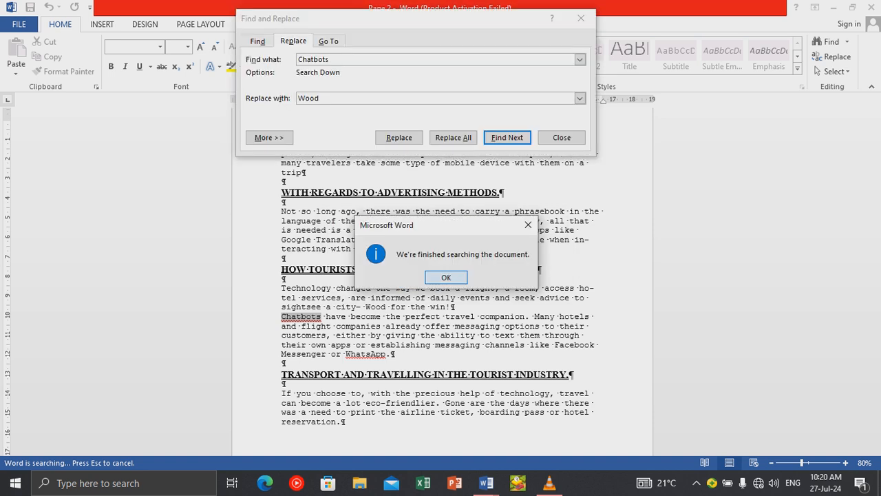
key(Return)
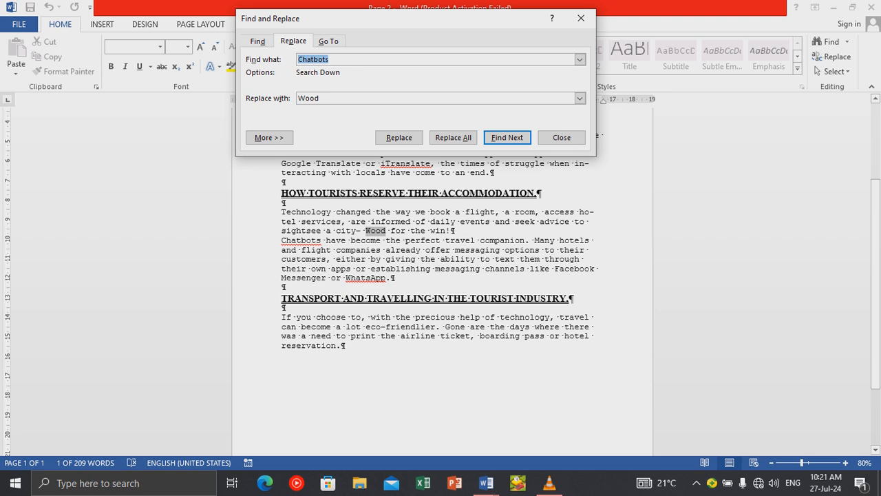
Close Find and Replace and return to the top of the text.
click(562, 137)
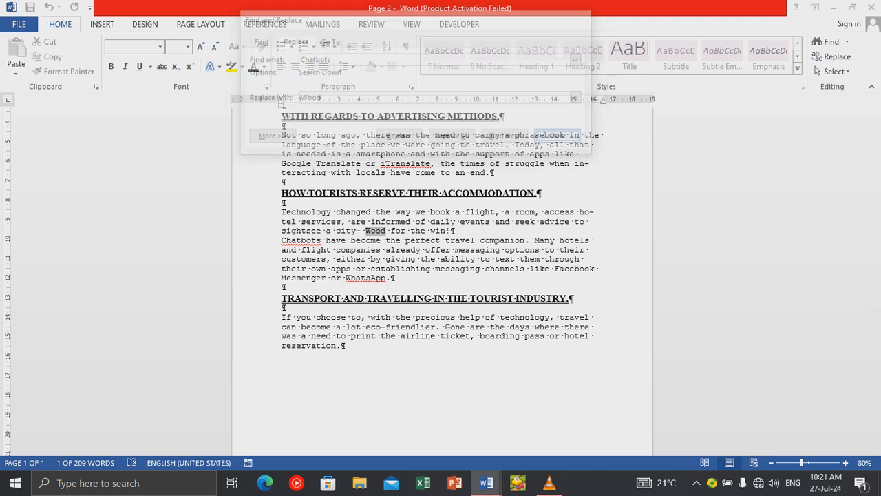
scroll(442, 276, up, 2)
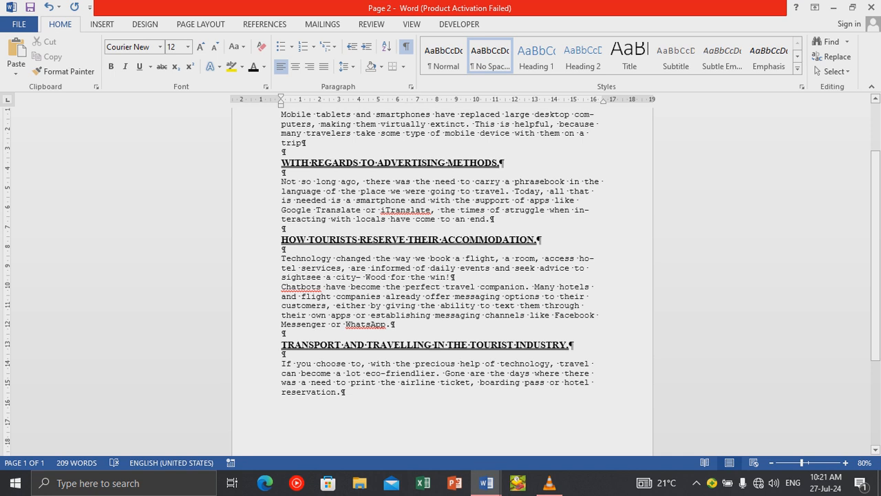
scroll(442, 275, up, 3)
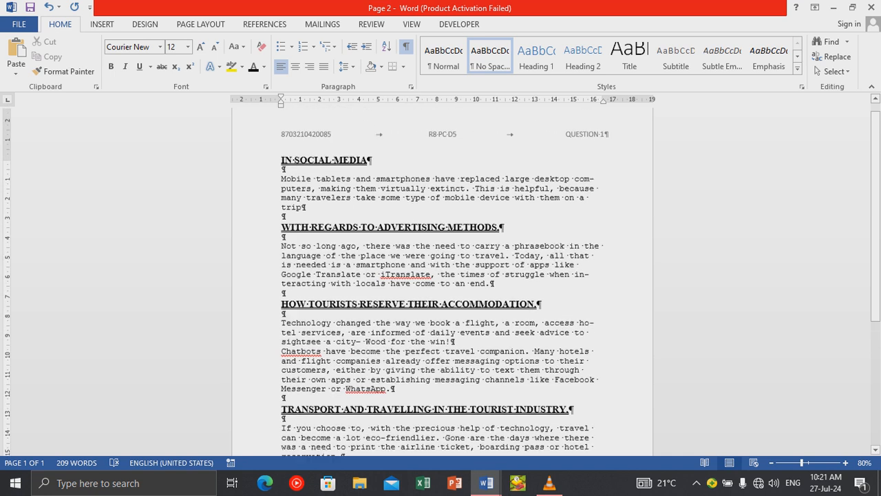
scroll(546, 251, up, 1)
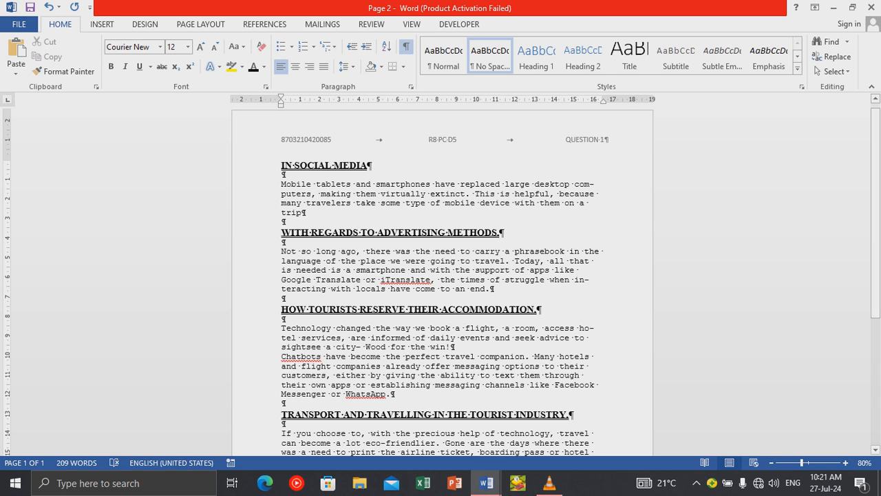
Multi-select the social media, advertising, accommodation and transport headings.
click(267, 166)
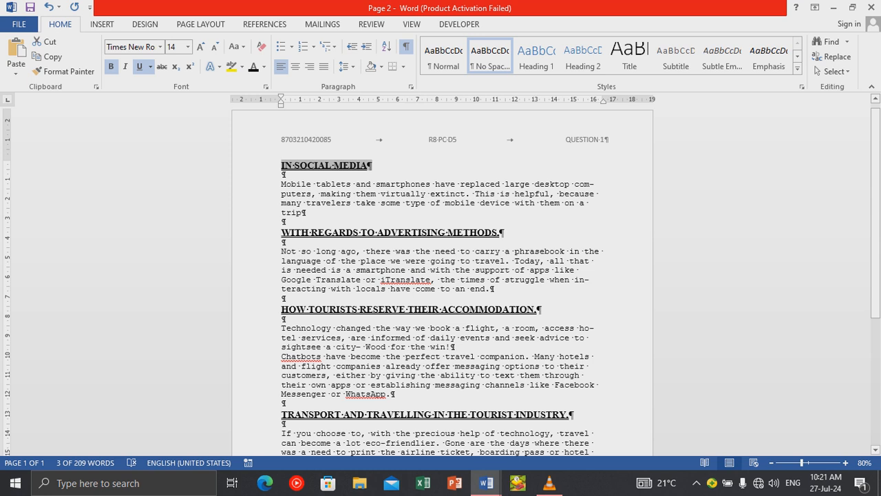
ctrl+click(267, 233)
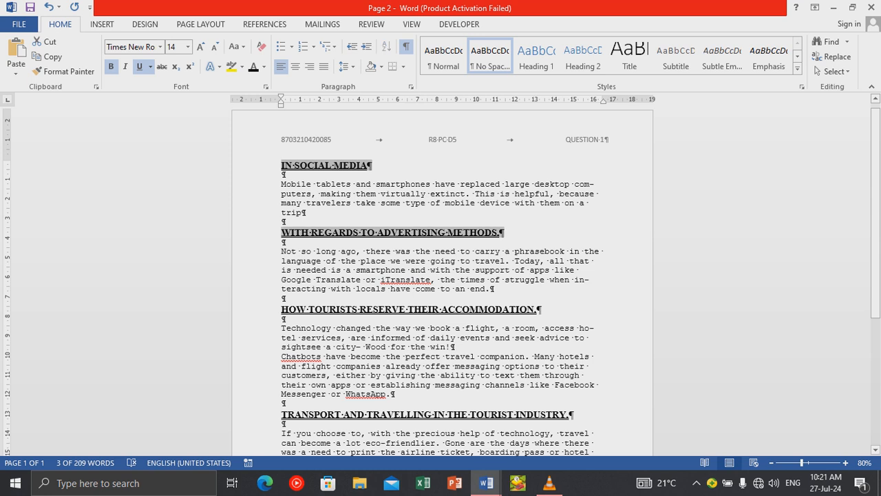
ctrl+click(267, 309)
scroll(267, 309, down, 3)
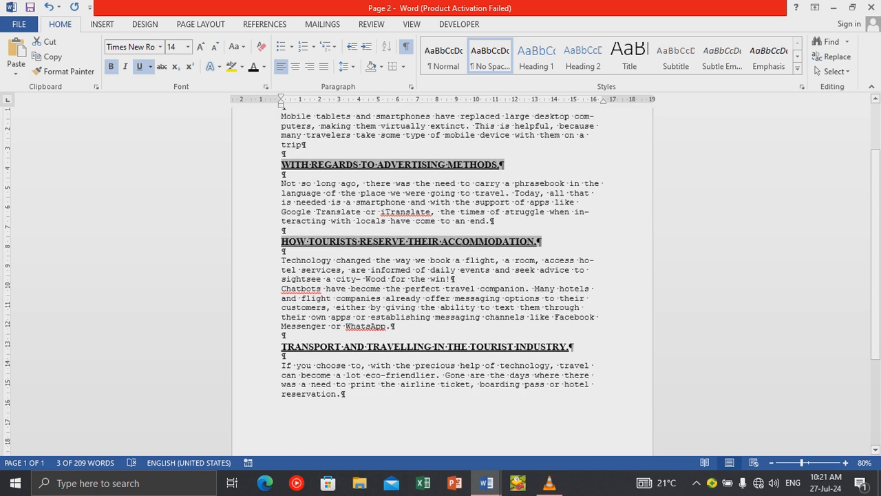
ctrl+click(267, 344)
scroll(268, 344, up, 3)
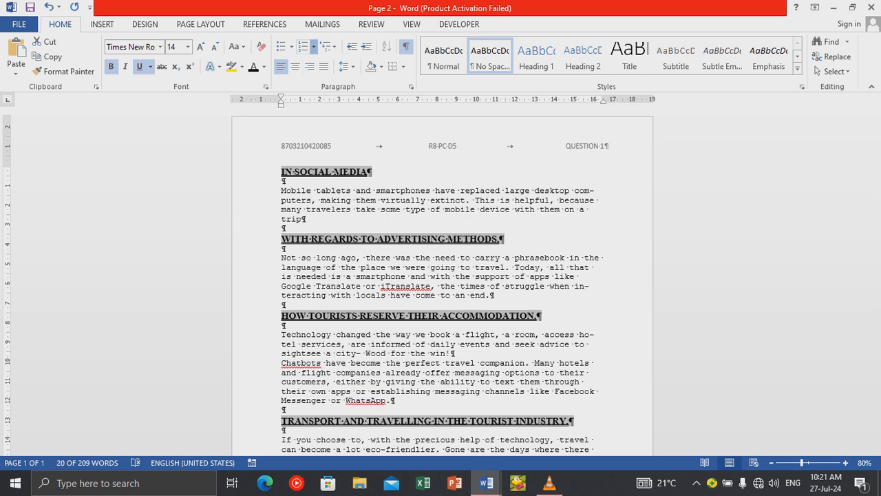
Apply the 1. 2. 3. numbering format to the four headings, undoing and redoing it once.
click(313, 46)
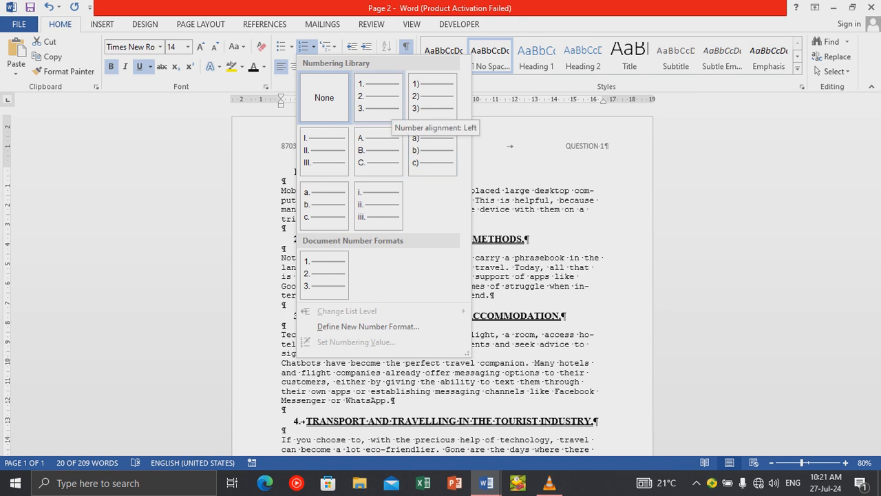
click(378, 97)
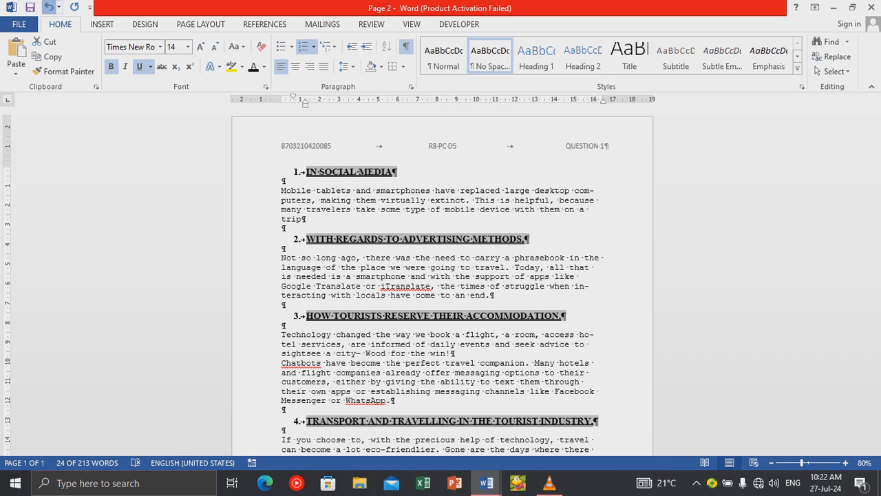
click(48, 6)
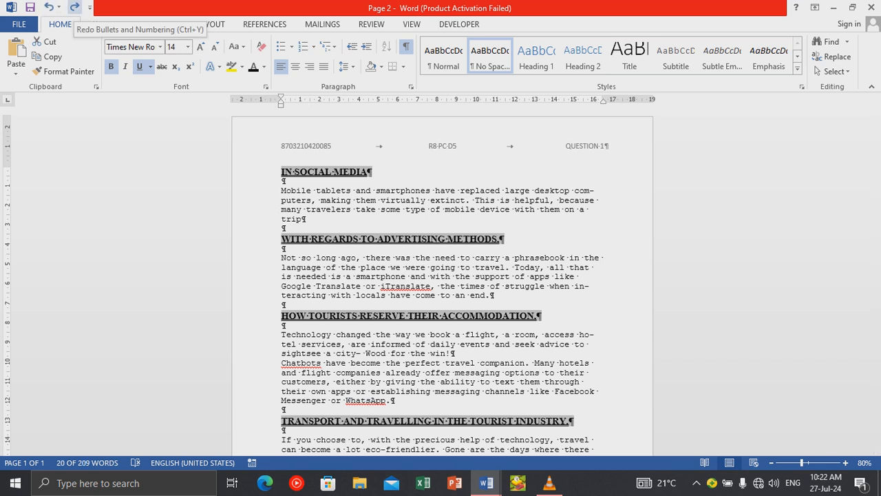
click(73, 7)
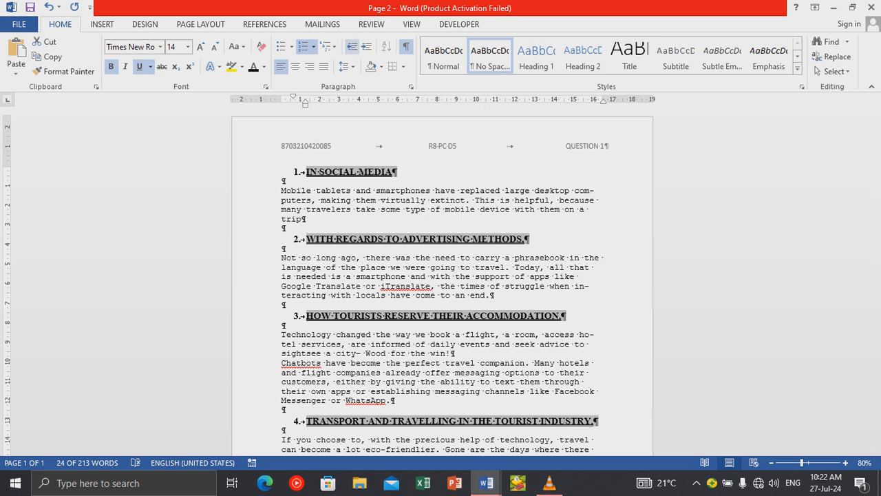
click(298, 172)
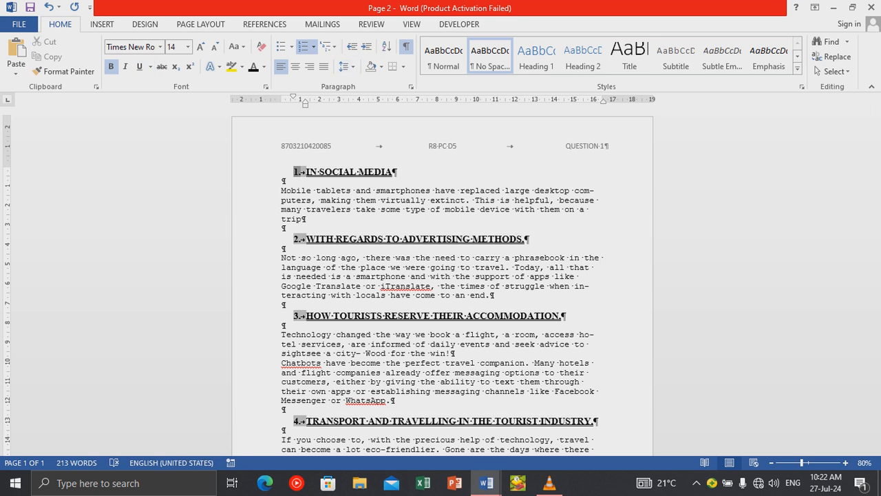
Decrease the headings' indent to the margin with 1.0 line spacing, then select the Mobile tablets paragraph.
click(351, 46)
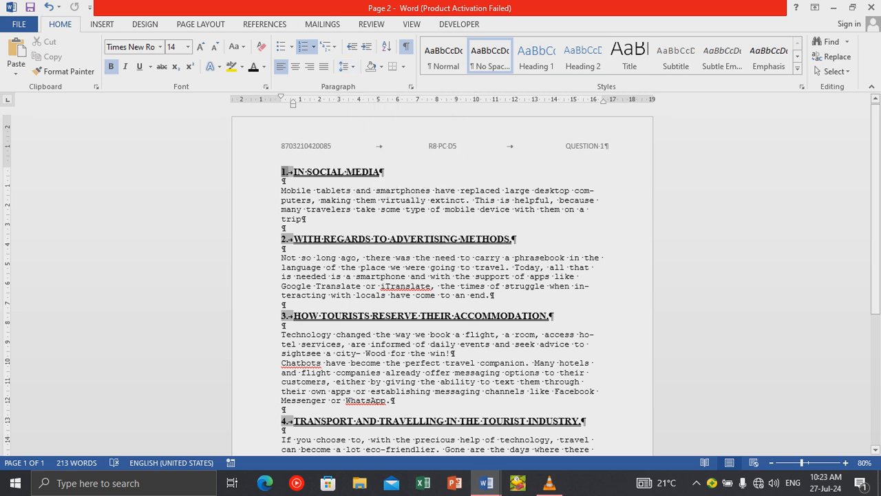
click(344, 66)
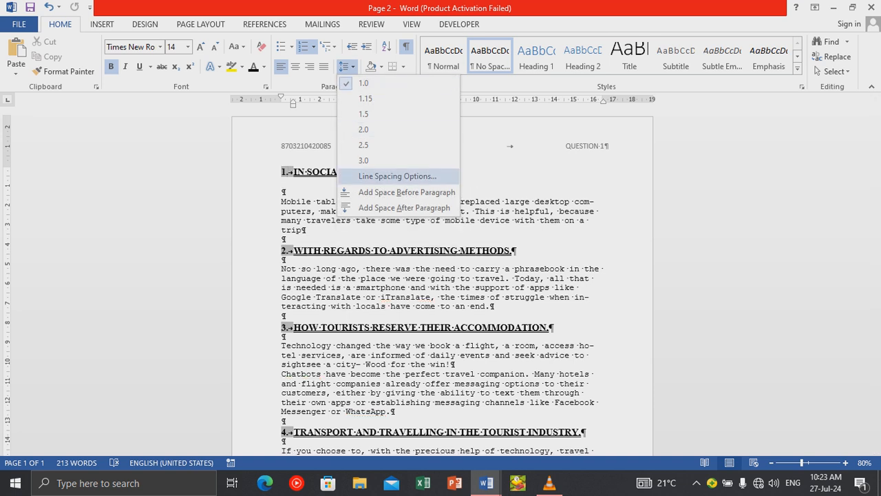
click(364, 84)
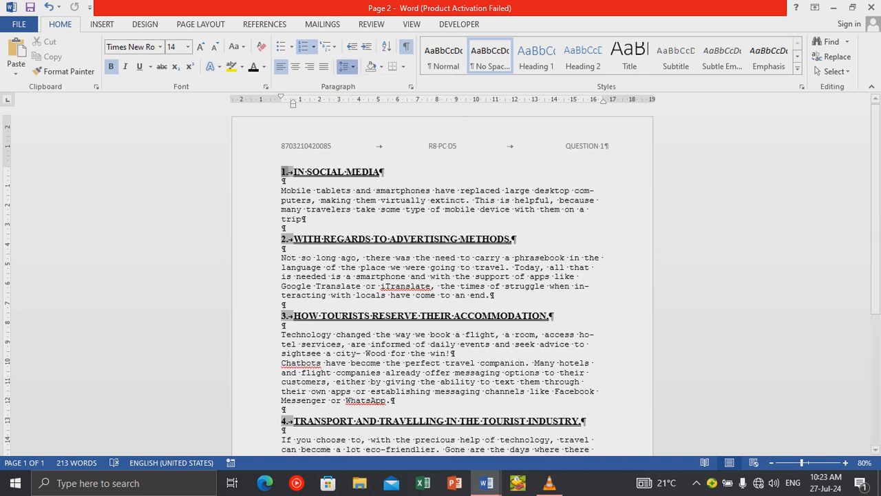
click(276, 181)
drag(281, 191, 306, 219)
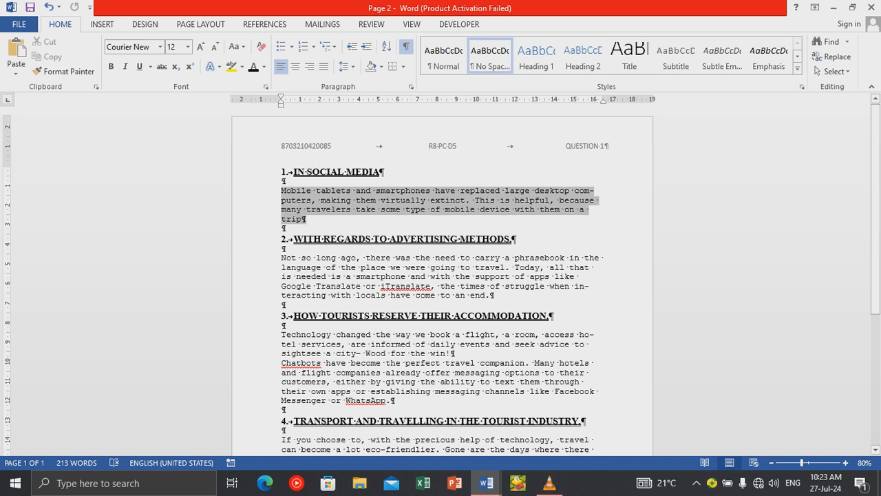
Set the first paragraph's line spacing to 1.15, then select all four heading numbers.
click(347, 66)
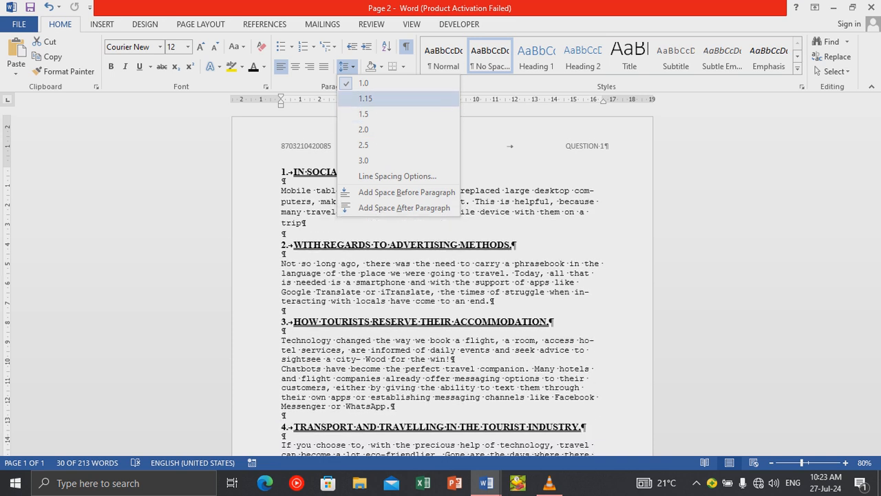
click(365, 98)
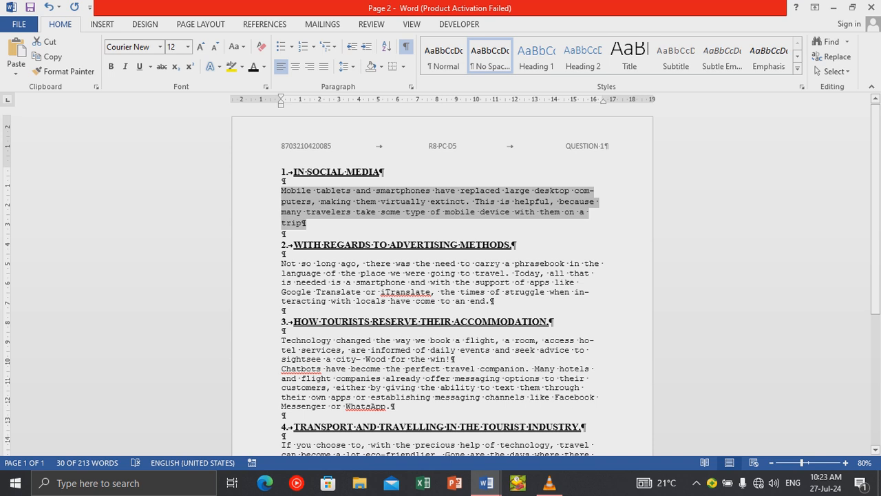
click(248, 202)
click(282, 234)
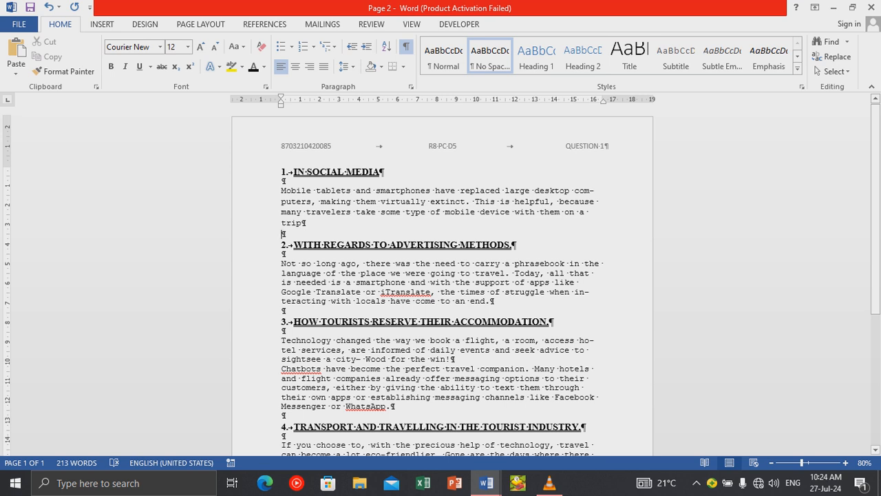
click(284, 172)
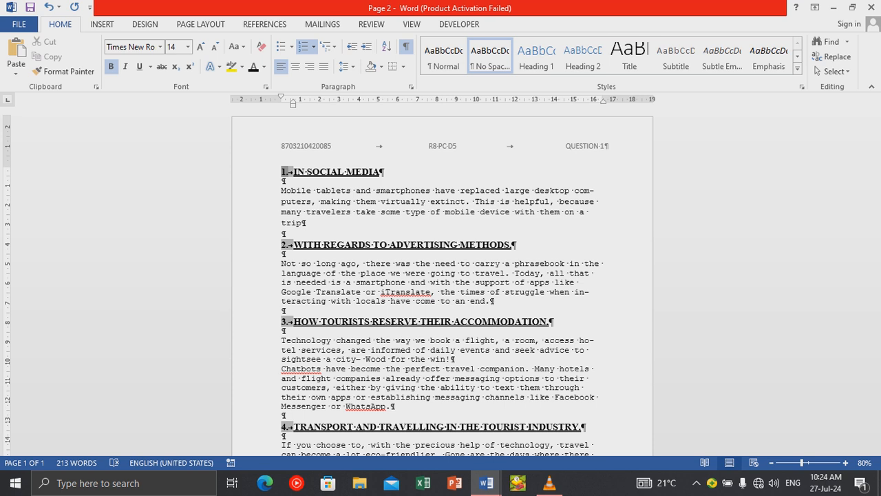
Swap the 1.–4. heading numbers for check-mark bullets from the Bullet Library.
click(292, 46)
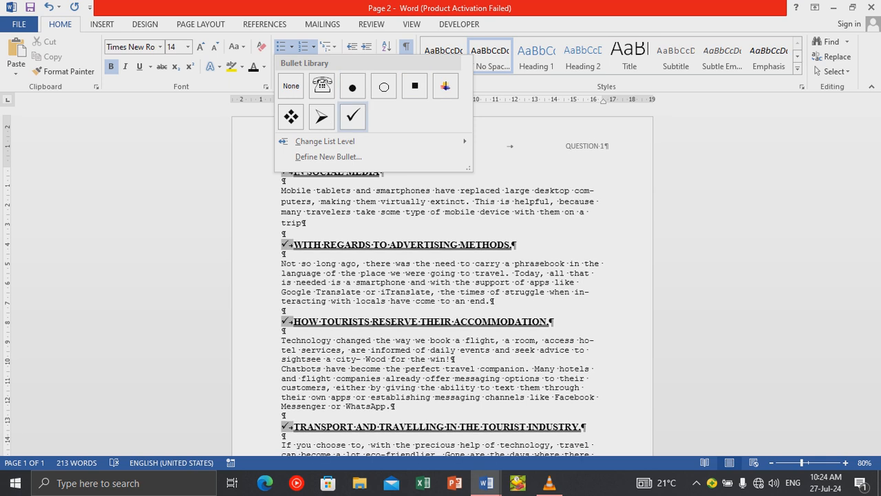
click(352, 116)
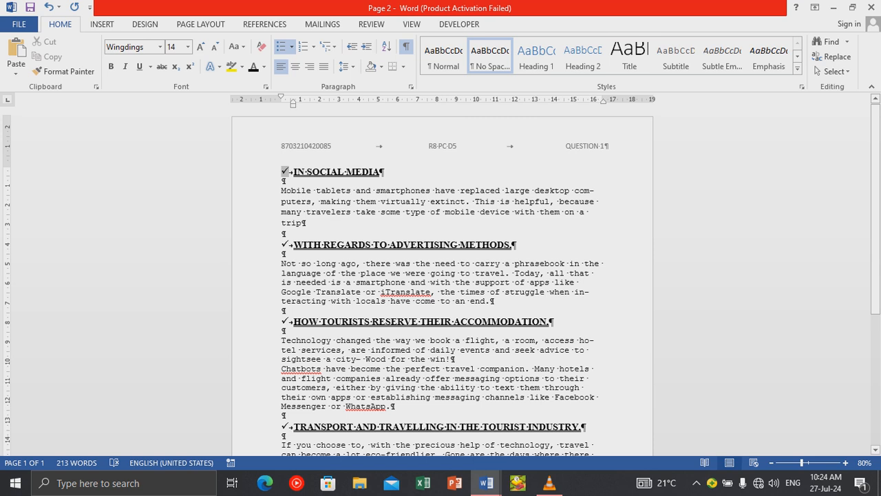
scroll(442, 281, down, 3)
scroll(442, 281, up, 2)
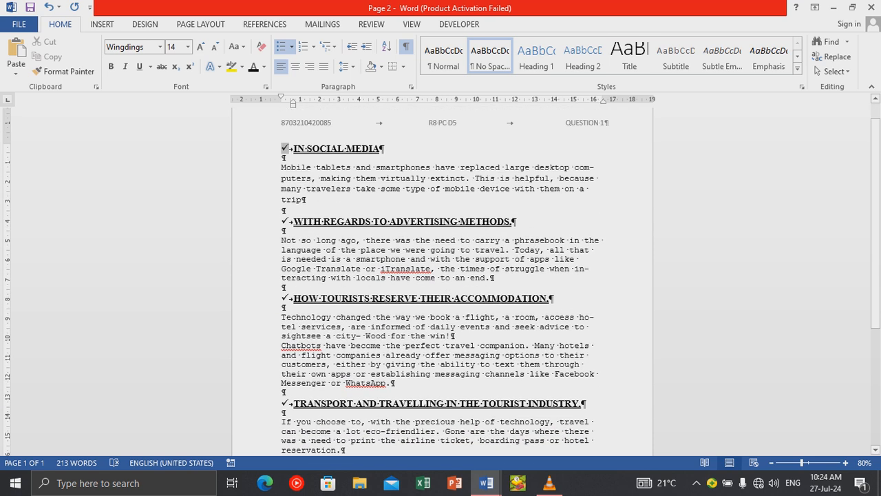
scroll(442, 281, up, 1)
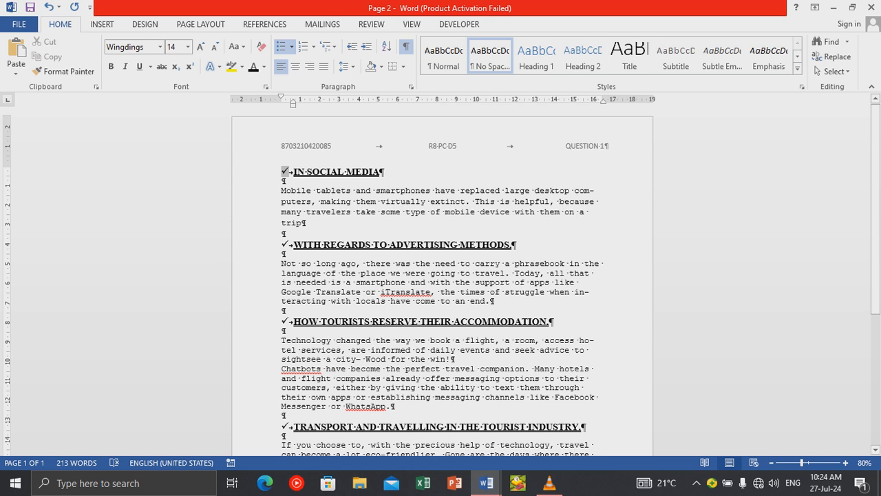
click(490, 301)
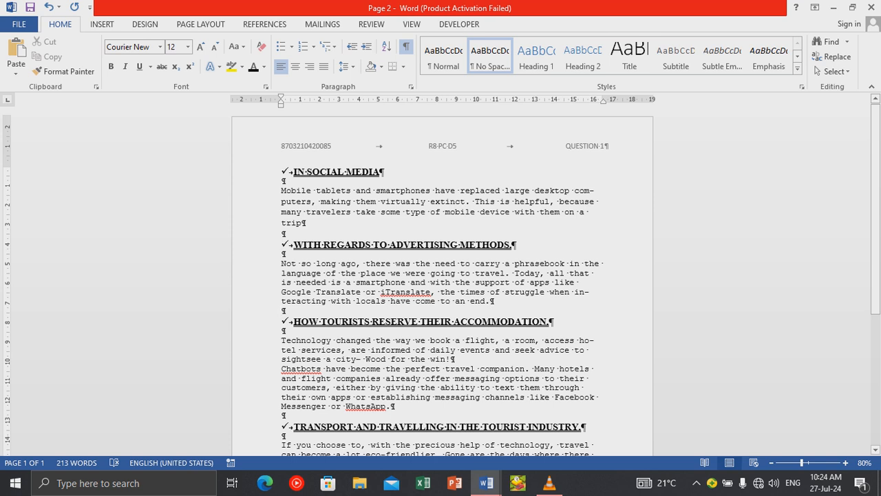
Insert a page break after 'come to an end.' so accommodation starts a new page.
click(102, 24)
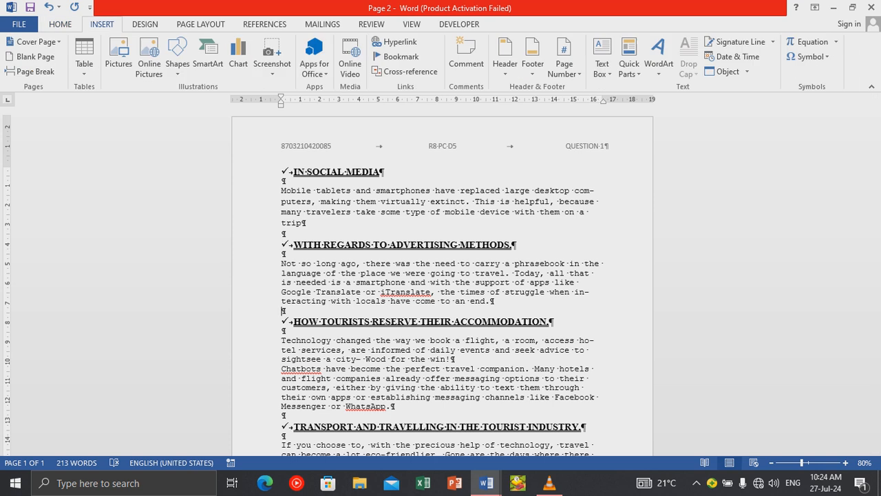
click(30, 71)
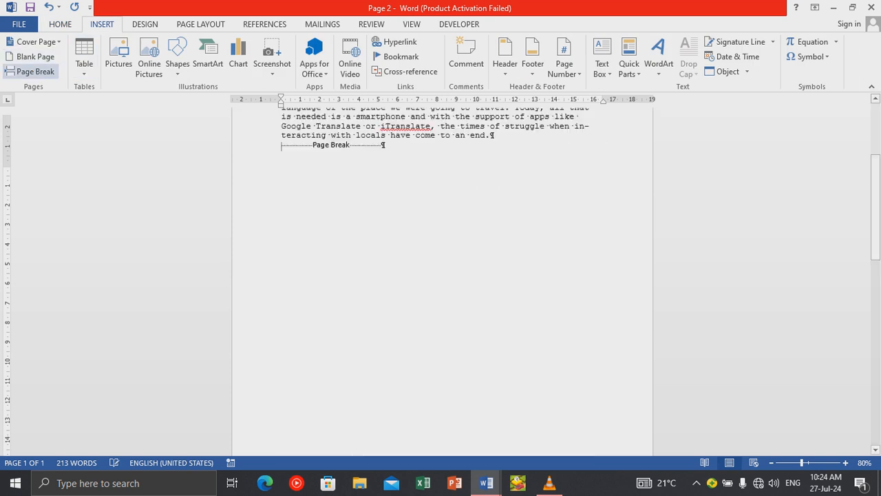
scroll(441, 276, down, 4)
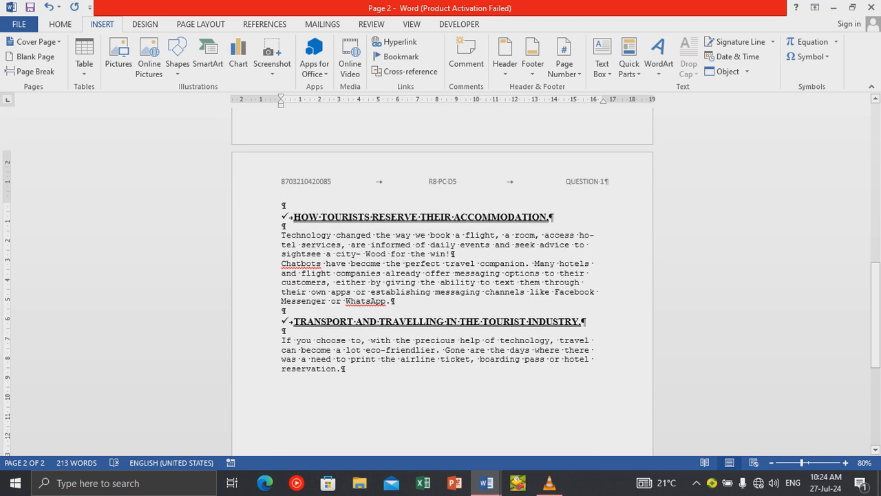
scroll(441, 275, up, 9)
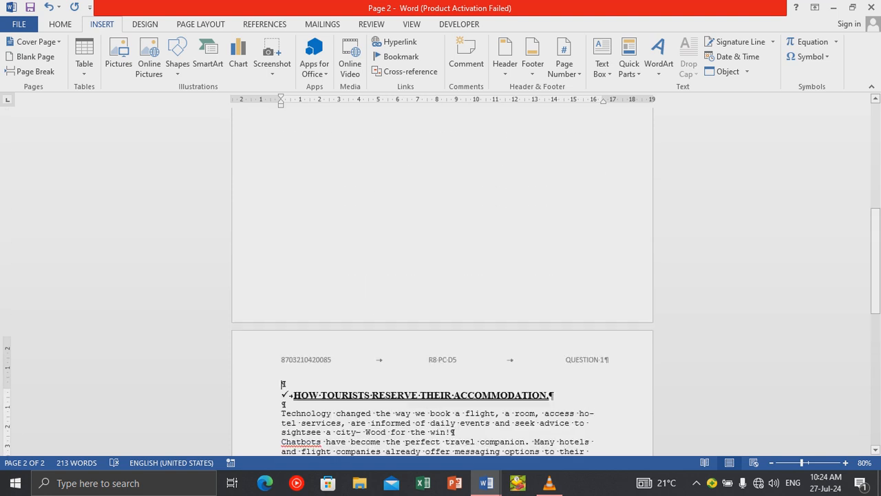
scroll(440, 276, up, 2)
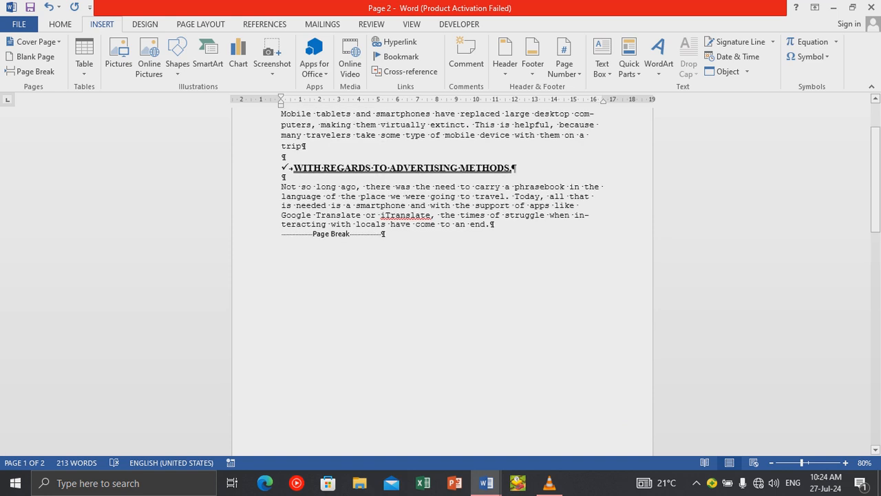
mouse_move(549, 483)
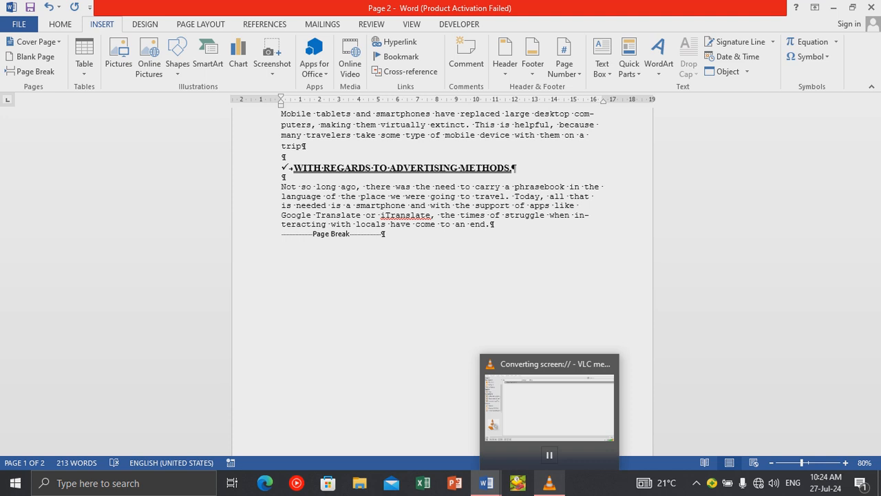
click(549, 455)
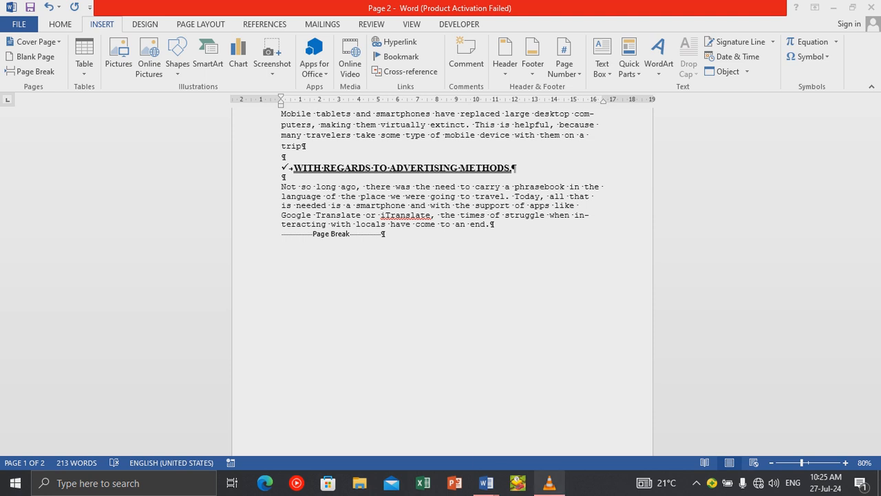
Select the social media and advertising sections on the first page.
mouse_move(549, 483)
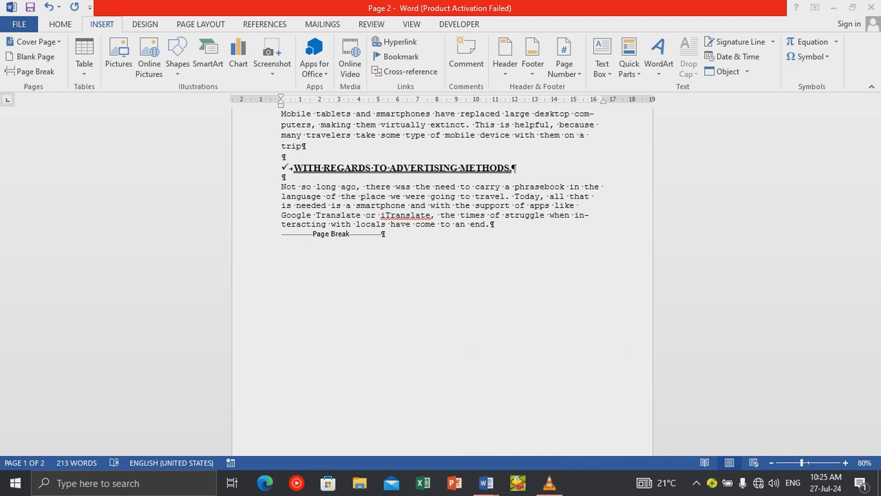
scroll(441, 276, up, 3)
scroll(441, 275, down, 15)
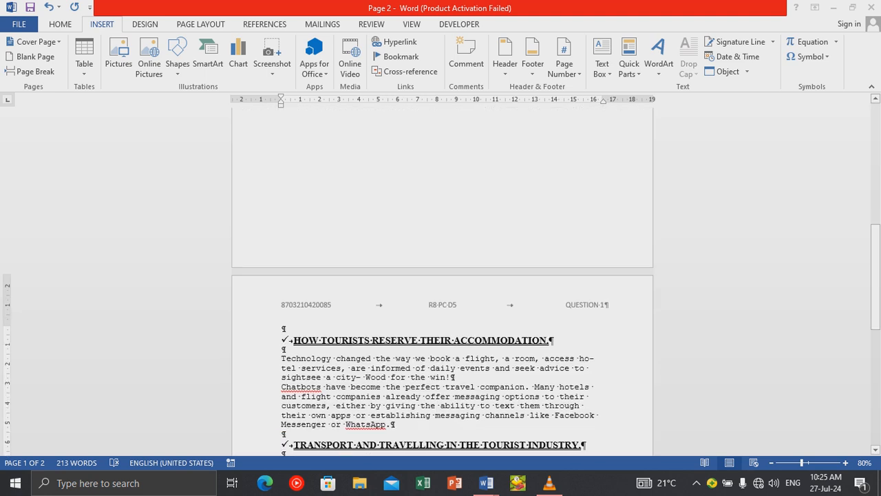
scroll(440, 276, up, 15)
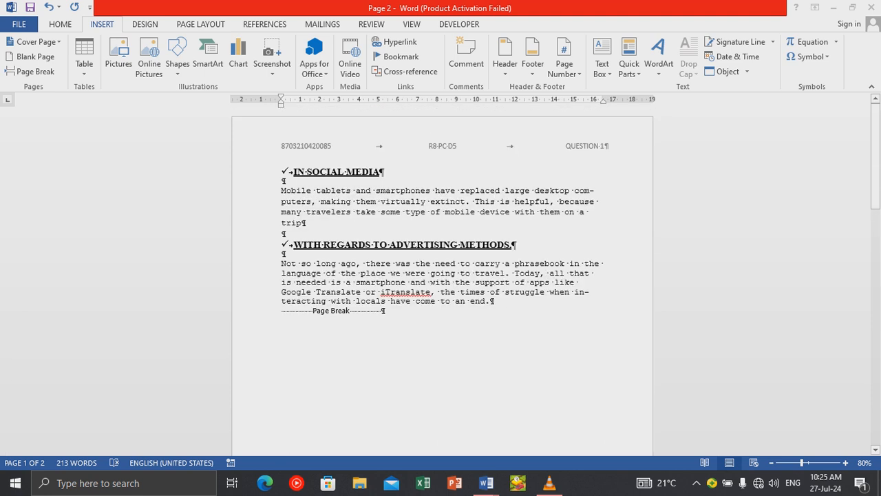
scroll(441, 276, down, 15)
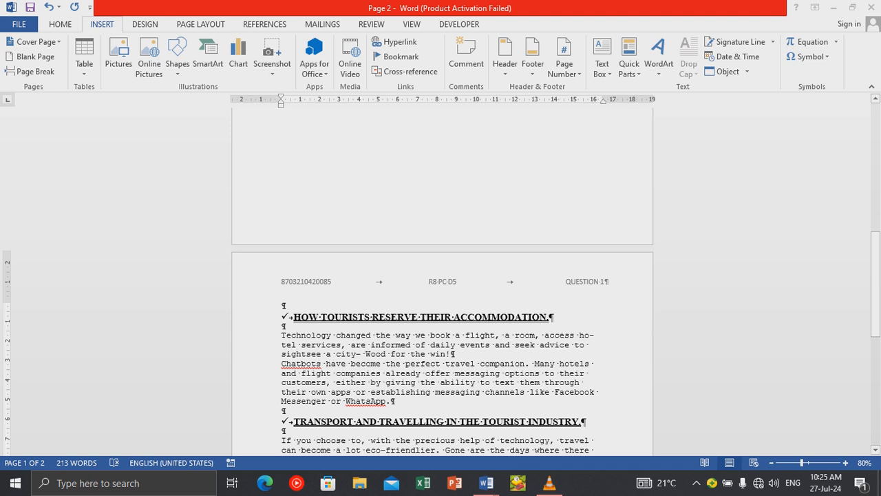
scroll(440, 276, down, 10)
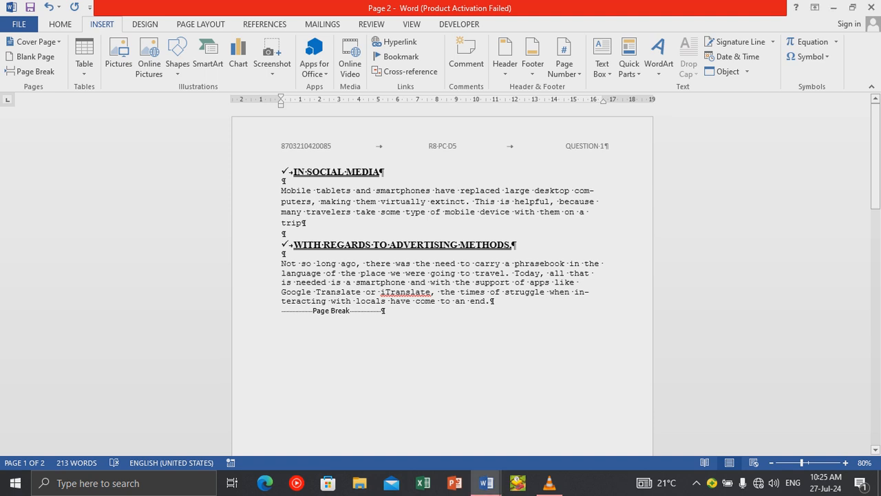
drag(294, 171, 494, 302)
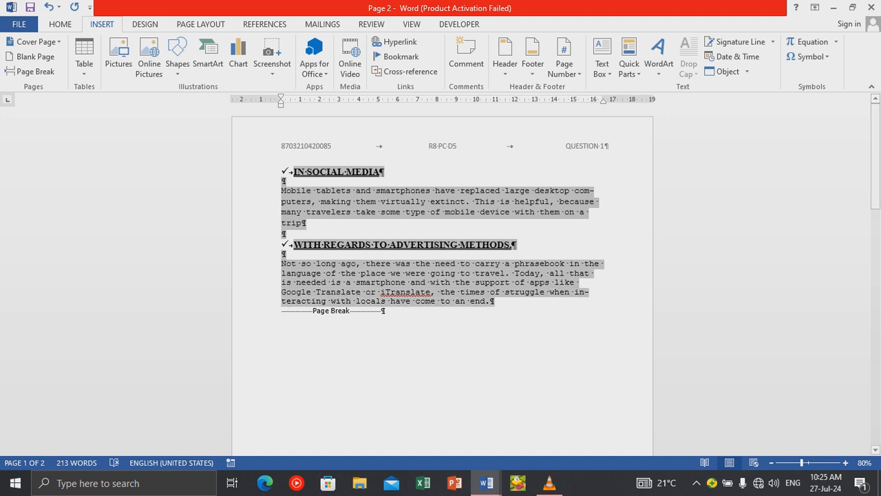
Format the selected sections as two equal columns with a line between, via More Columns.
drag(494, 301, 494, 302)
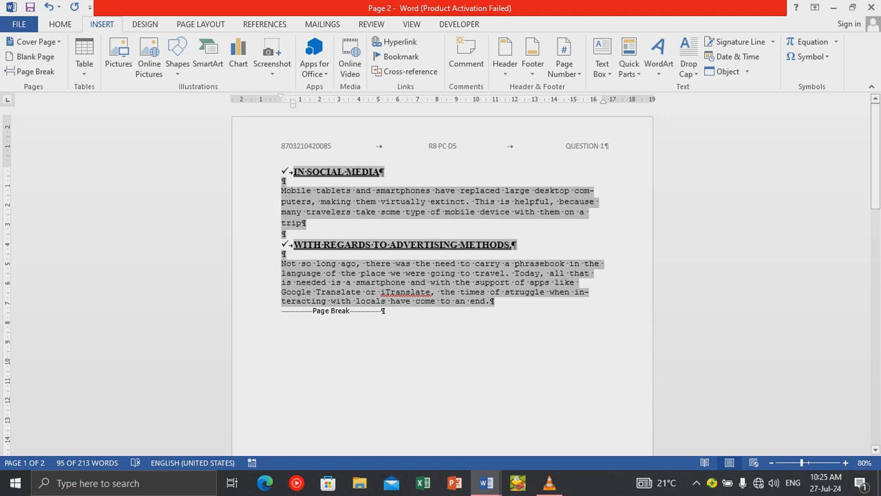
scroll(548, 52, down, 2)
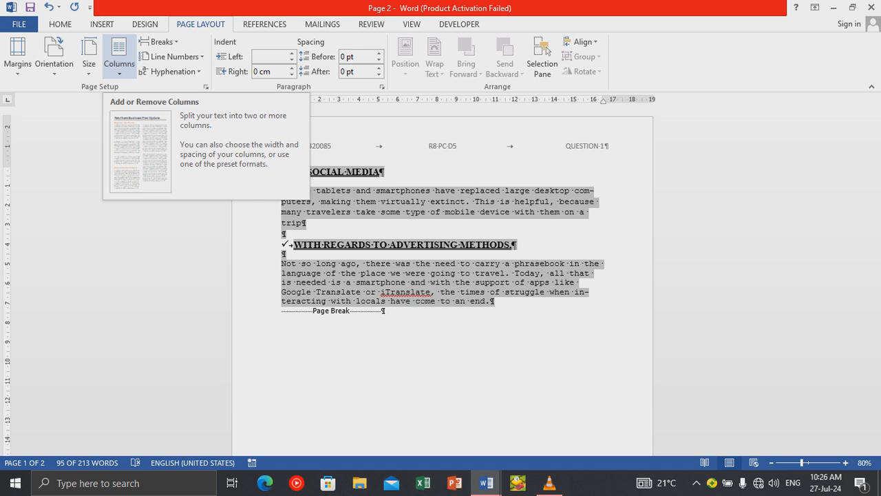
click(119, 63)
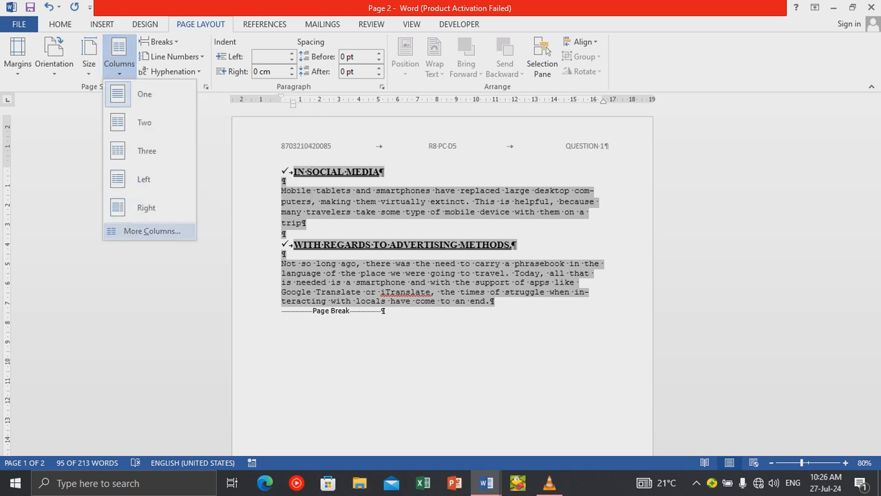
click(152, 230)
click(393, 162)
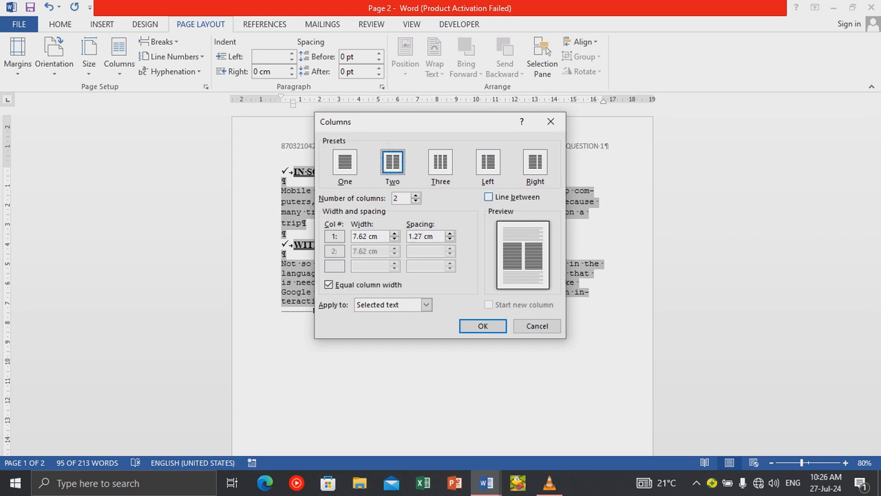
click(489, 197)
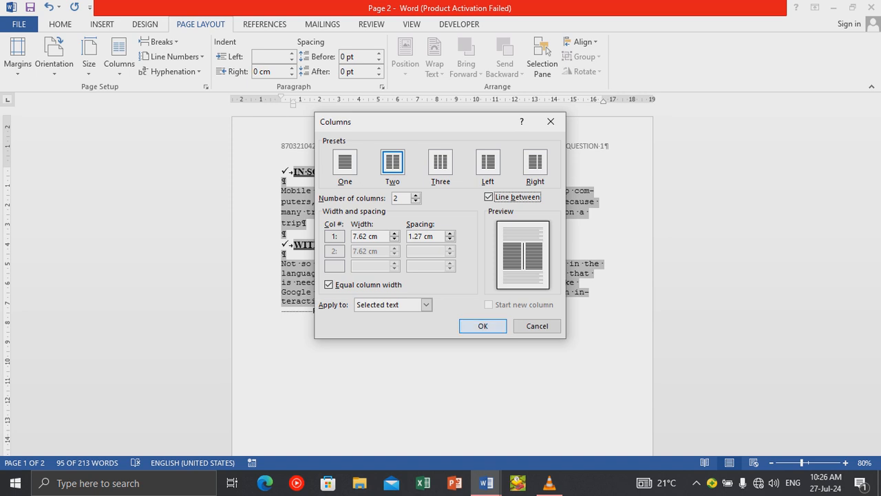
click(482, 326)
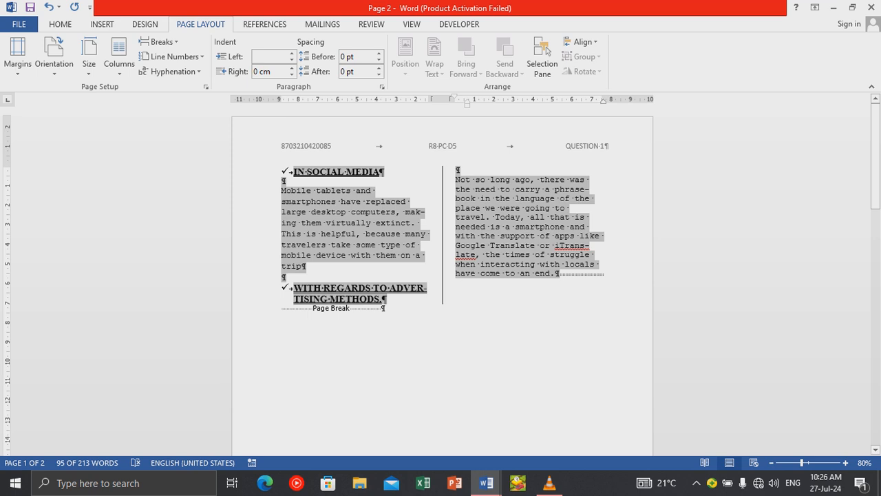
click(294, 287)
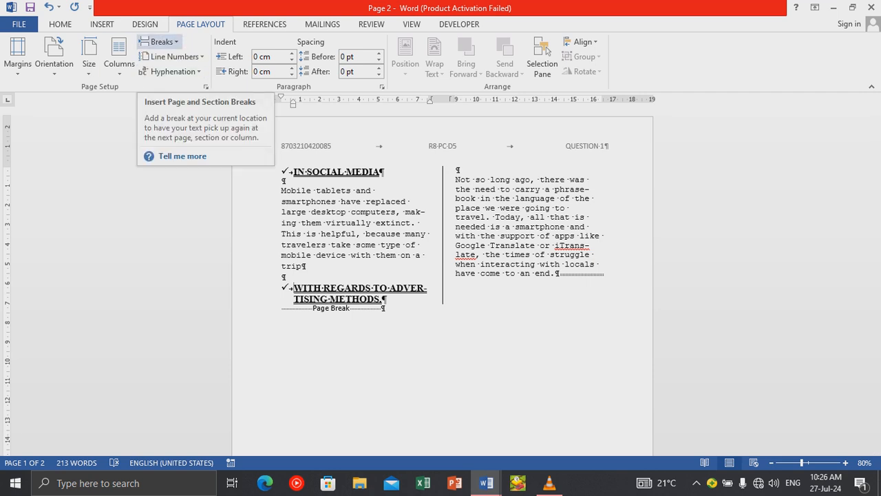
Insert a column break before WITH REGARDS TO ADVERTISING METHODS, pushing it to the right column.
click(159, 42)
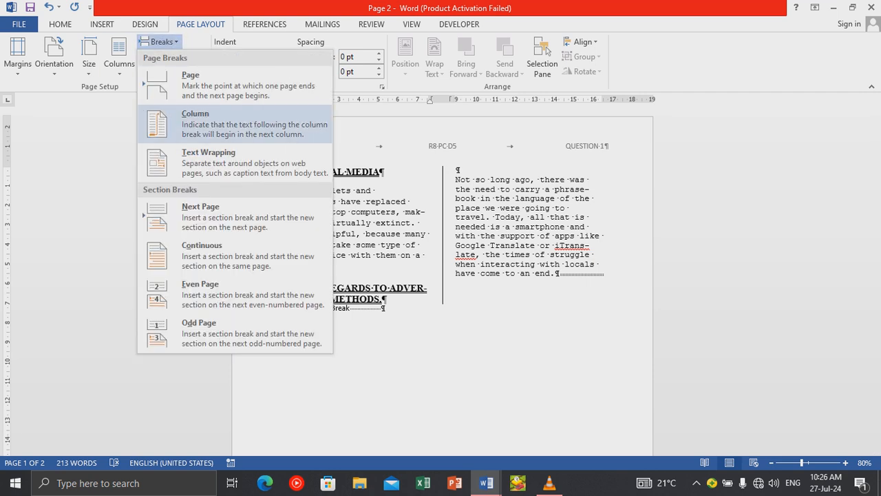
key(Return)
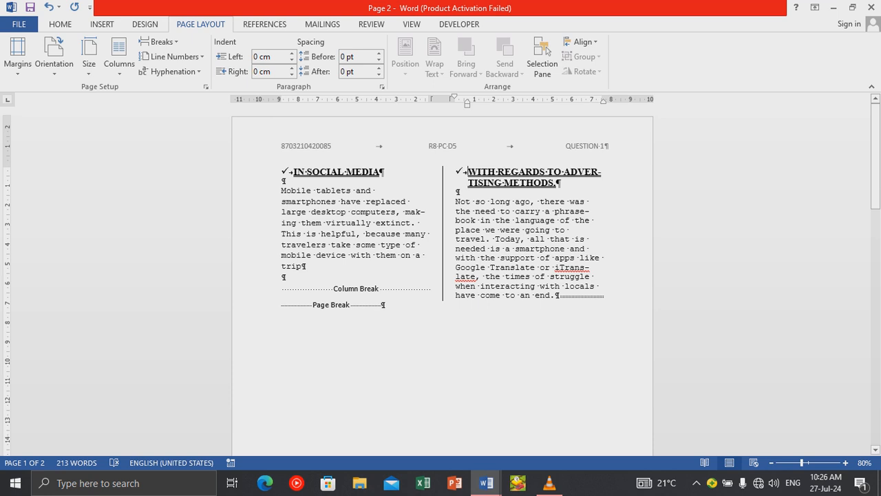
click(286, 172)
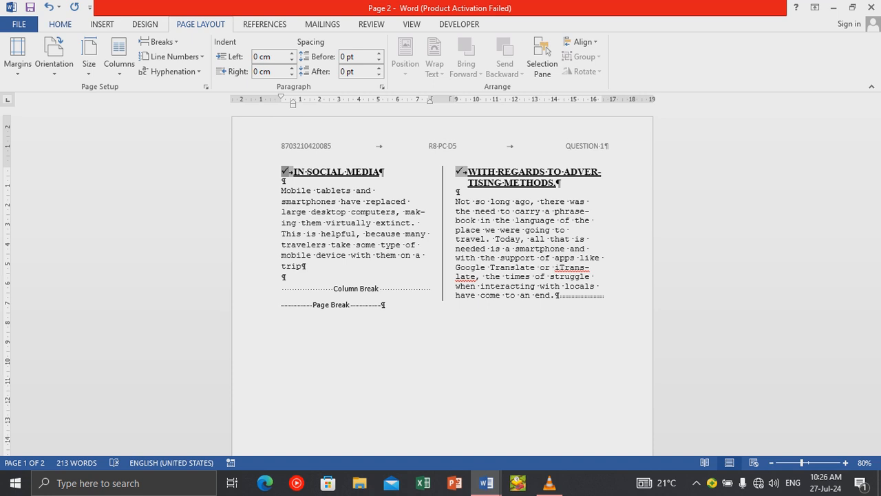
Apply the recently used 1. 2. 3. numbering format to the selected headings.
click(60, 24)
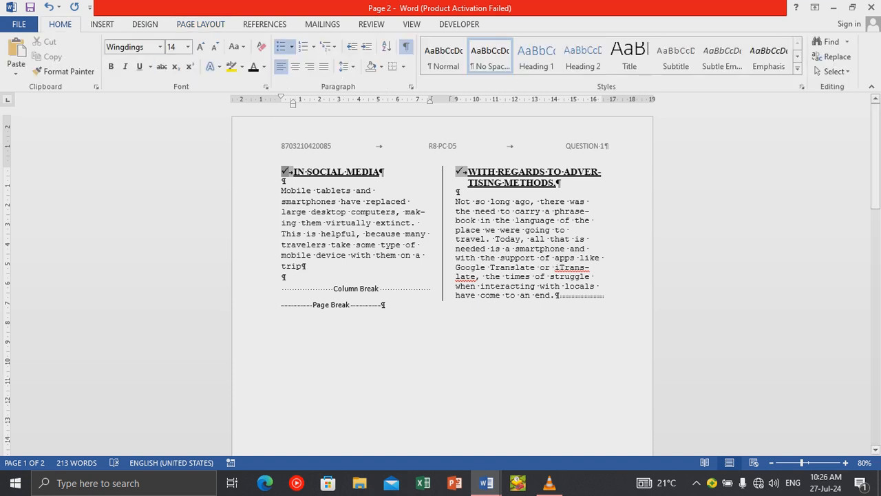
click(313, 46)
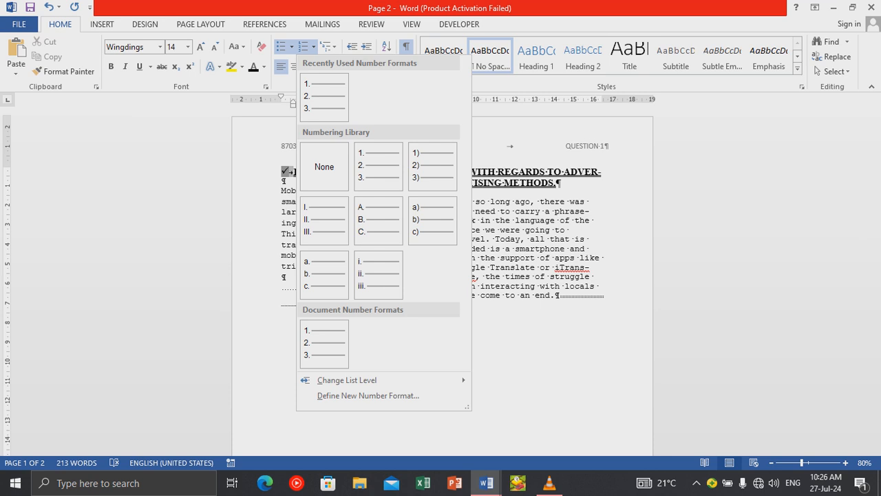
click(325, 98)
click(382, 304)
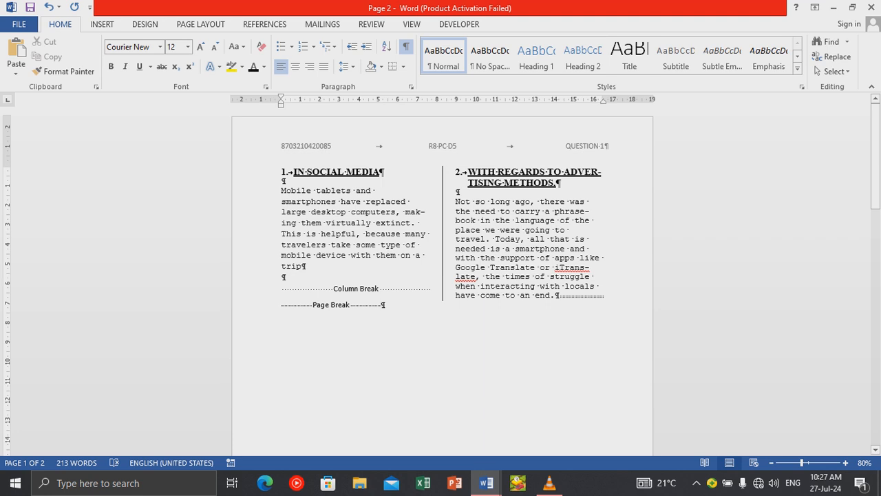
Select the left column's paragraph text, deselect it, and look over both pages.
drag(282, 192, 336, 266)
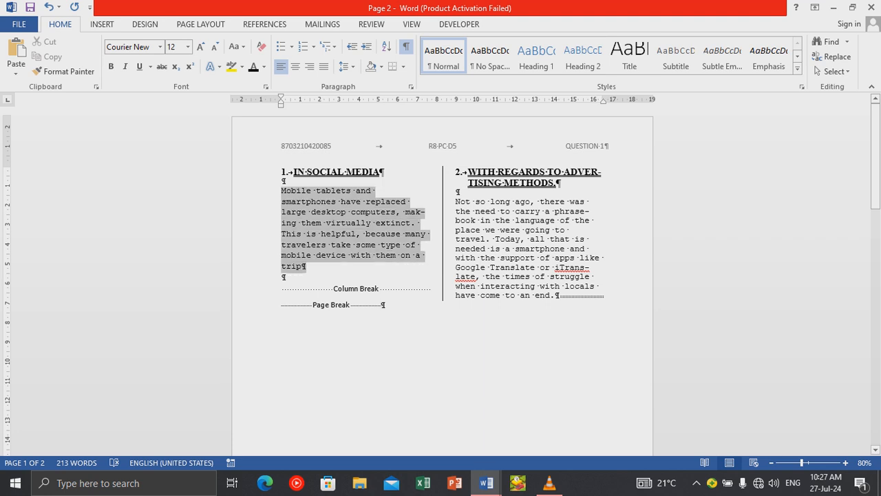
click(411, 256)
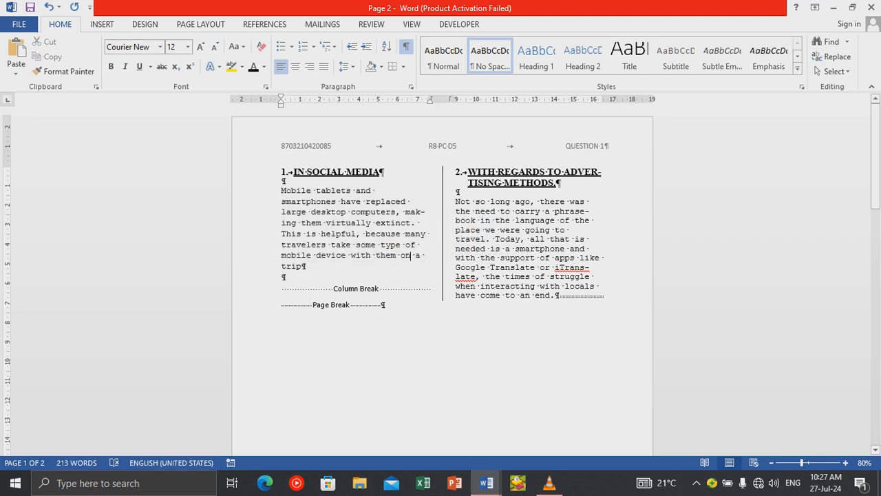
scroll(442, 275, down, 10)
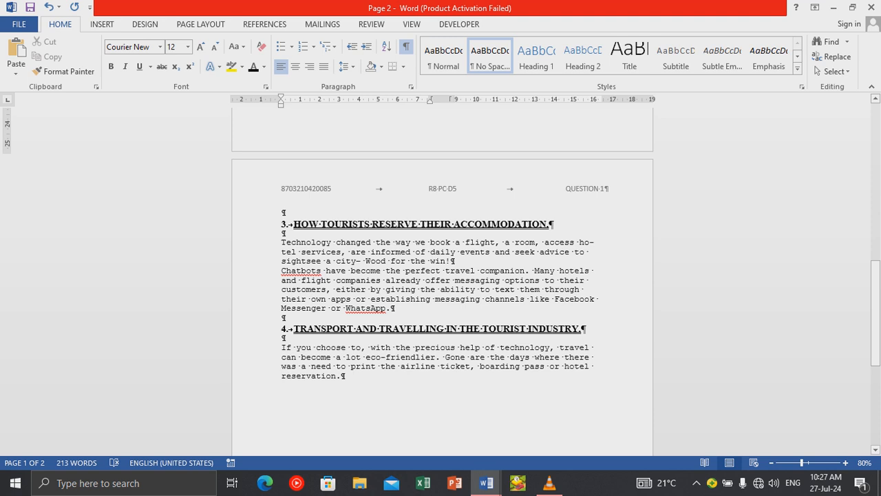
scroll(442, 275, down, 2)
scroll(442, 275, up, 2)
scroll(440, 276, up, 8)
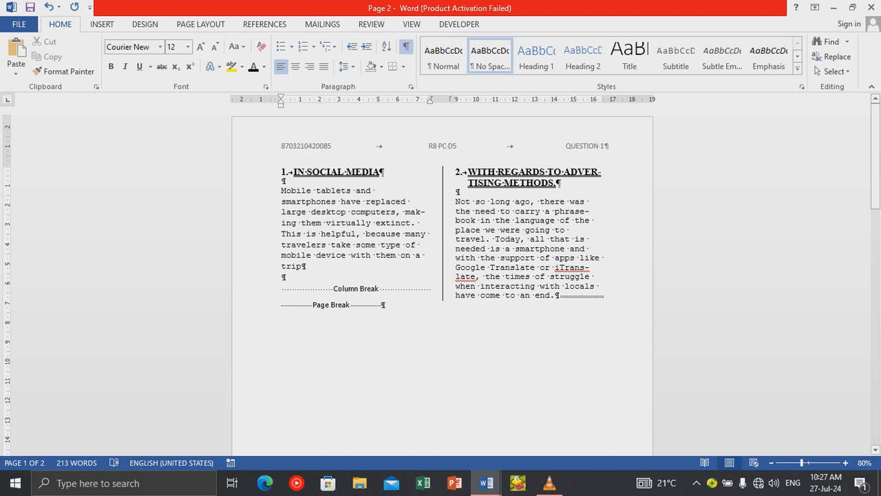
key(shift+Down)
key(shift+Down)
key(shift+Down)
key(shift+Down)
key(shift+Down)
key(shift+Down)
key(shift+Down)
key(shift+Down)
key(shift+Down)
key(shift+Down)
key(shift+Down)
key(shift+Down)
key(shift+Down)
key(shift+Down)
key(shift+Down)
key(shift+Down)
key(shift+Down)
key(shift+Down)
key(shift+Down)
key(shift+Down)
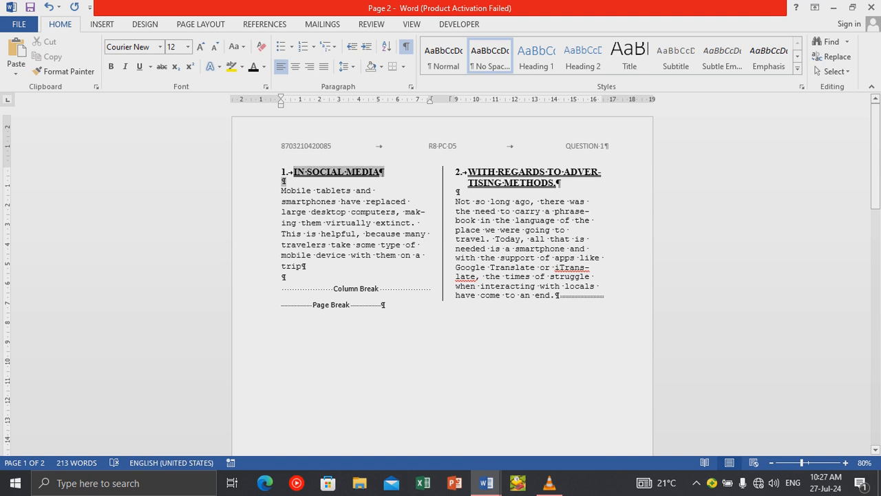
key(shift+Down)
key(shift+Down)
key(shift+Down)
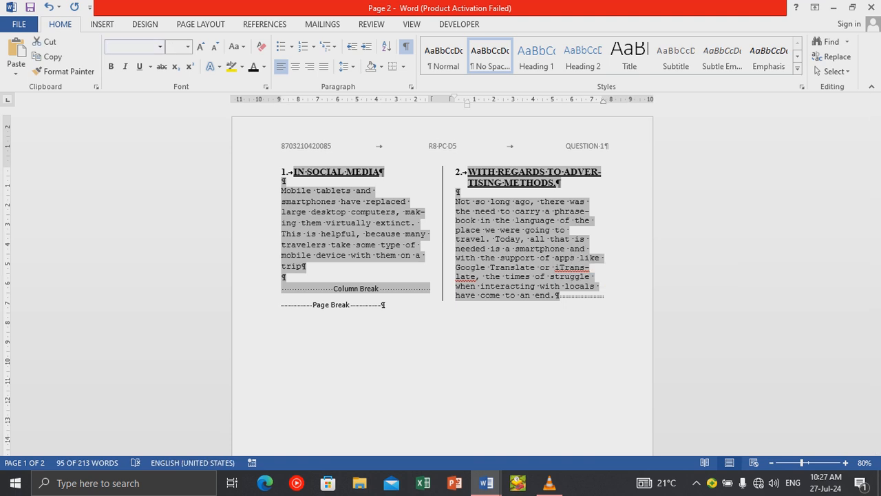
click(102, 24)
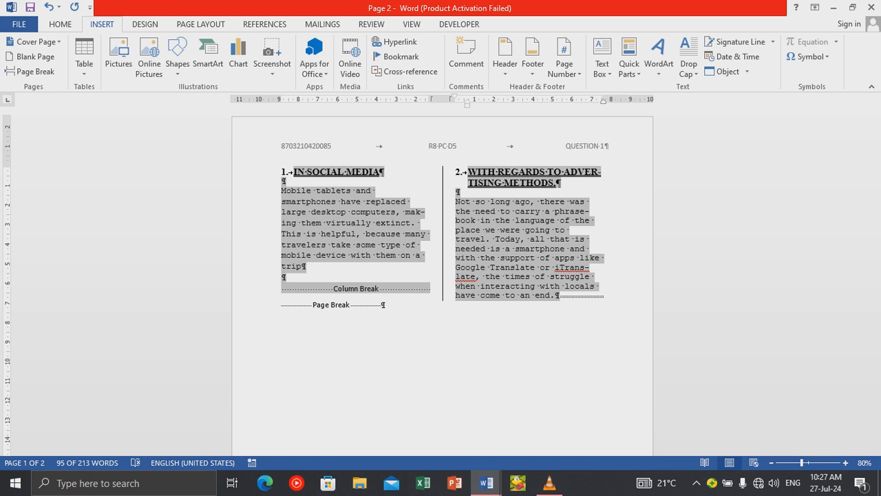
click(200, 24)
click(119, 55)
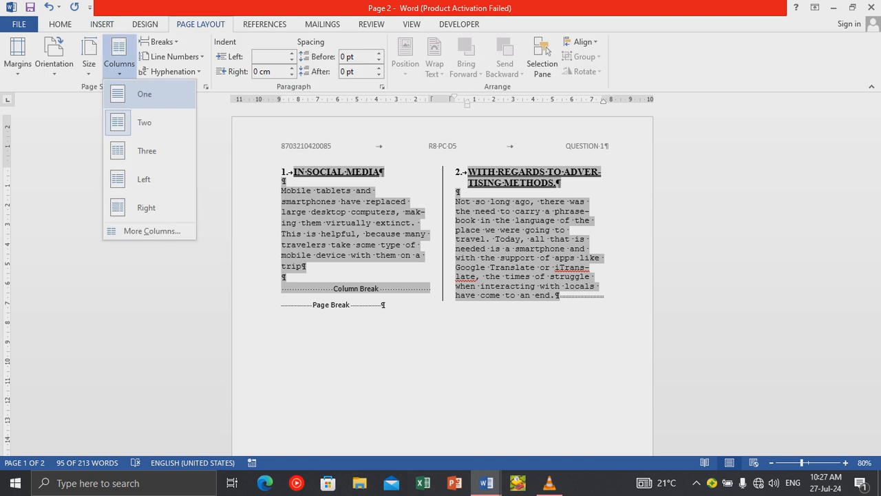
click(145, 94)
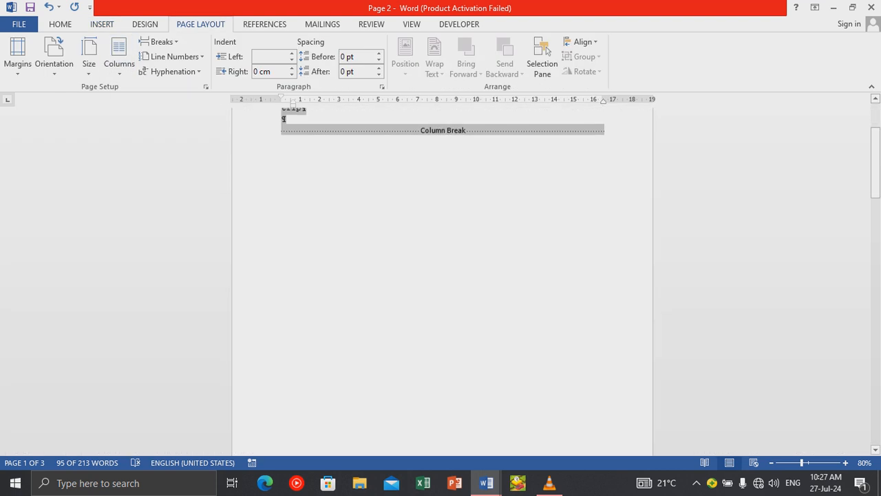
scroll(442, 281, down, 9)
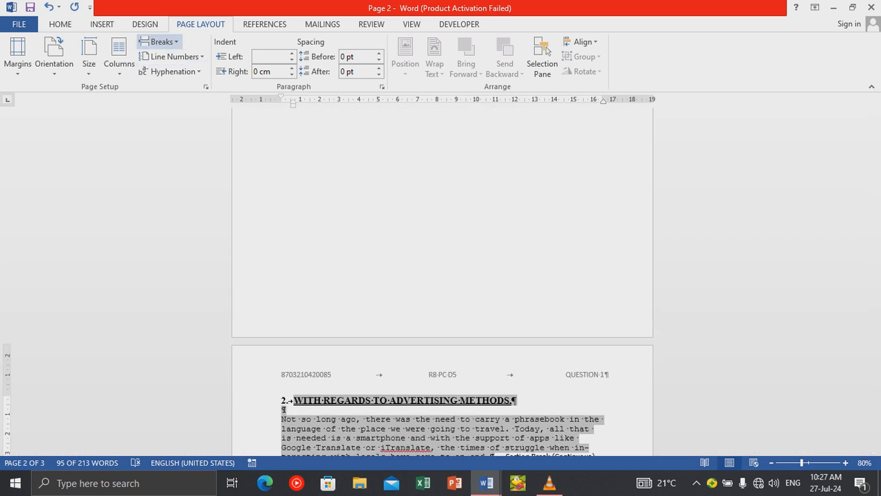
click(159, 42)
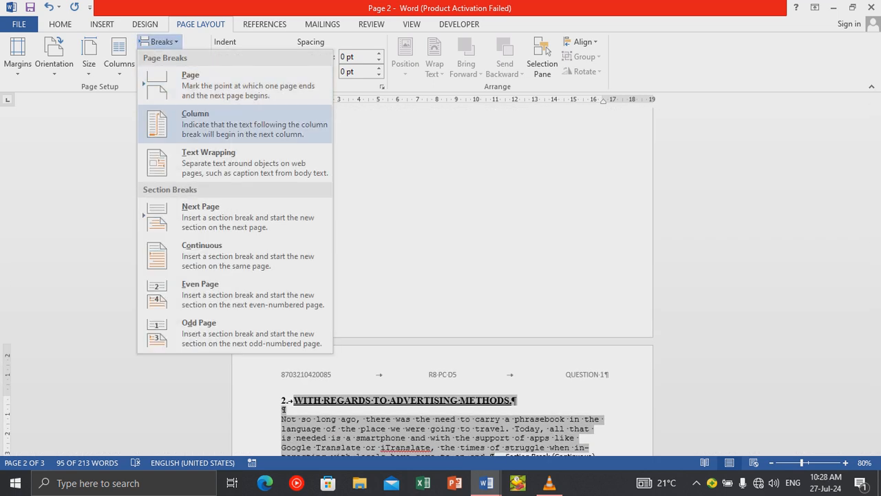
click(190, 79)
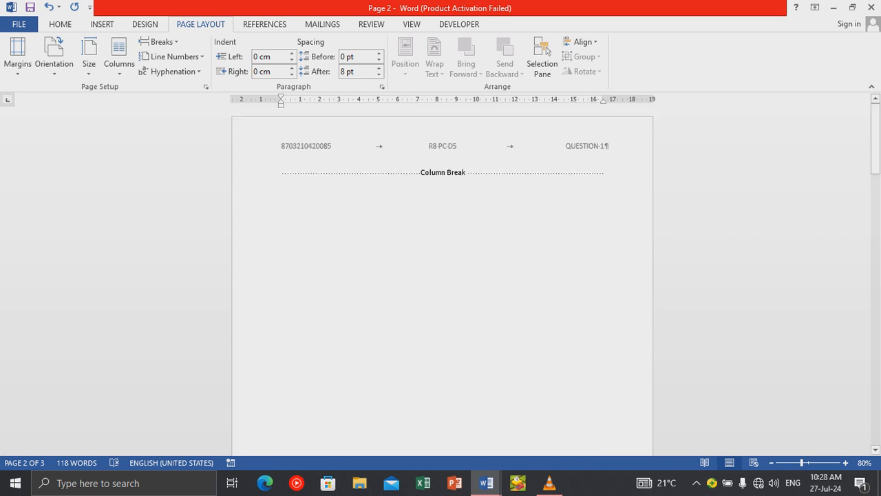
click(48, 7)
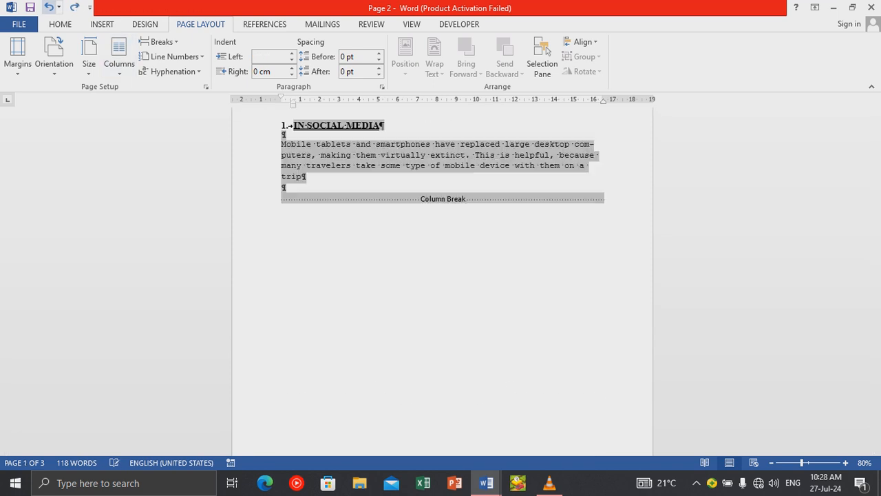
click(48, 7)
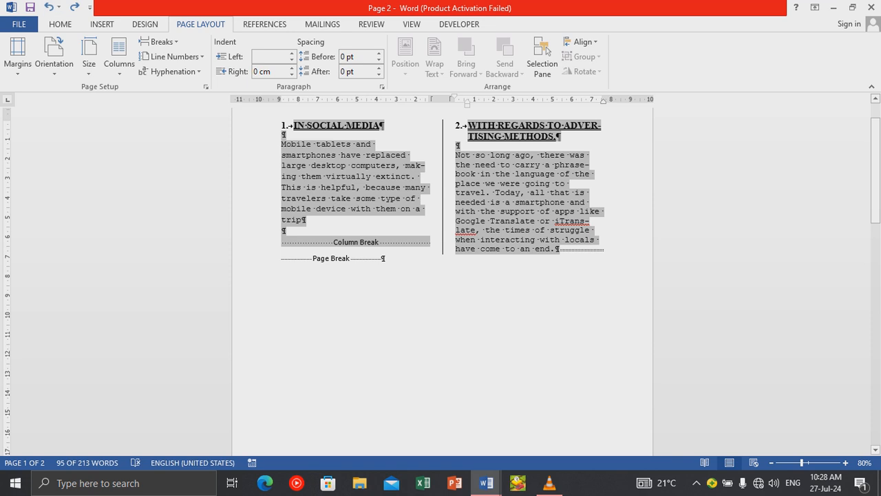
click(383, 258)
scroll(442, 276, up, 2)
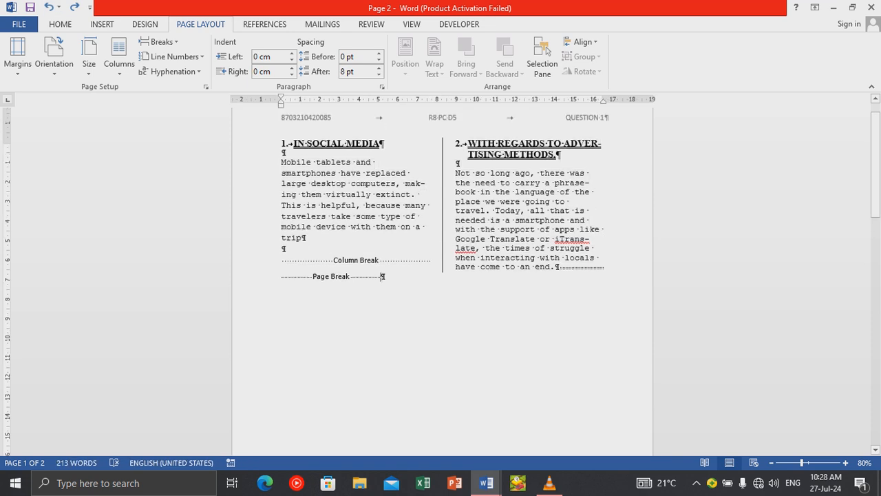
drag(292, 171, 384, 171)
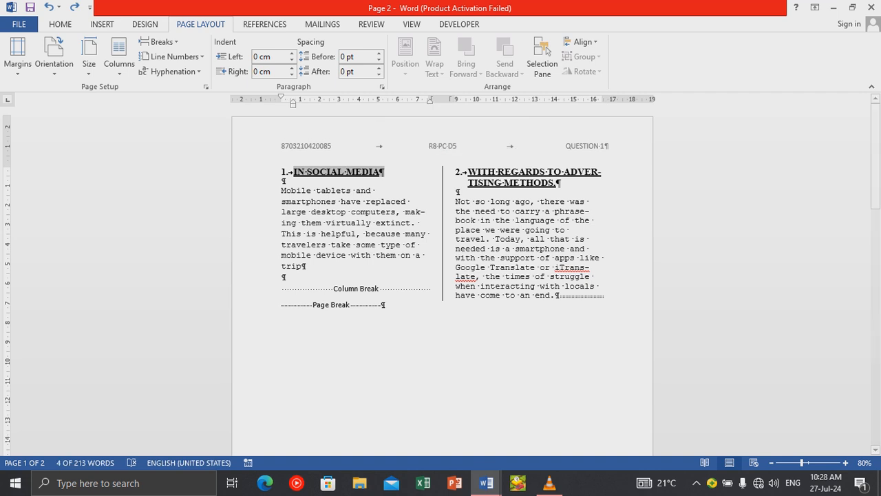
click(60, 24)
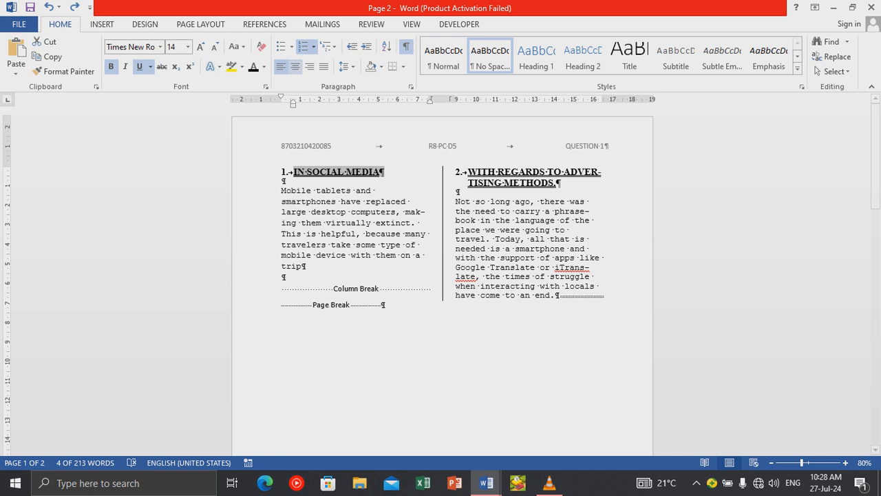
click(295, 67)
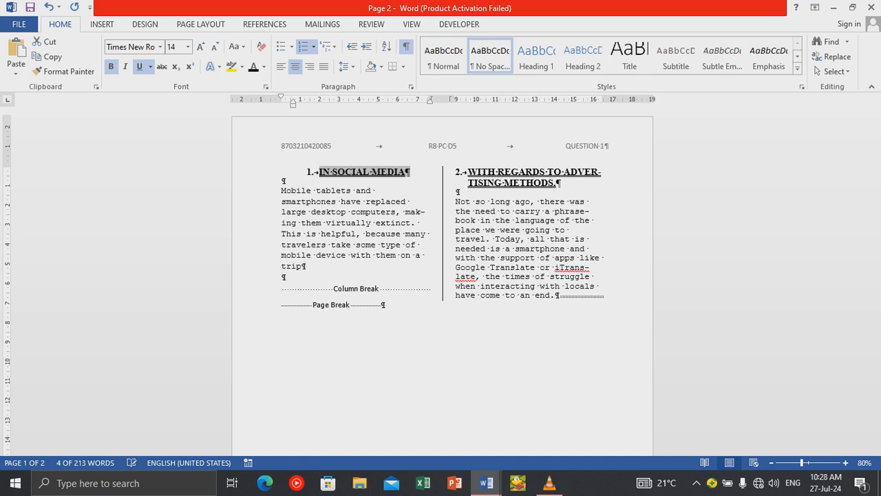
click(310, 66)
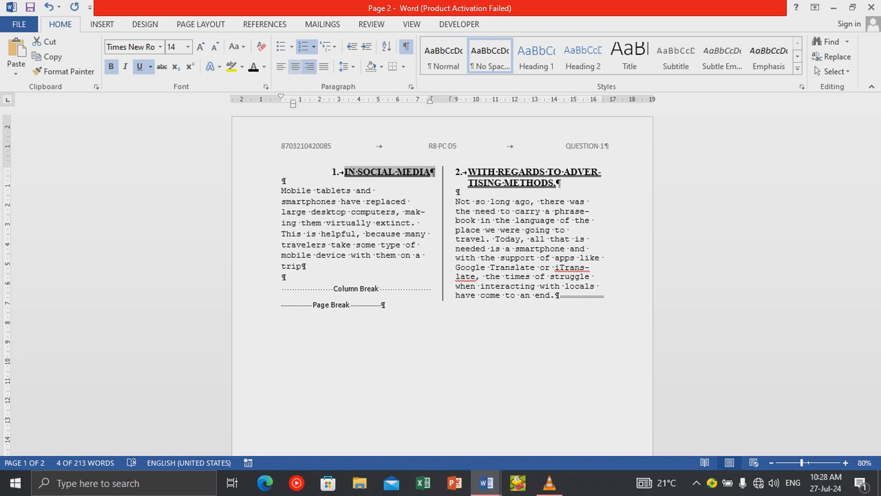
click(295, 67)
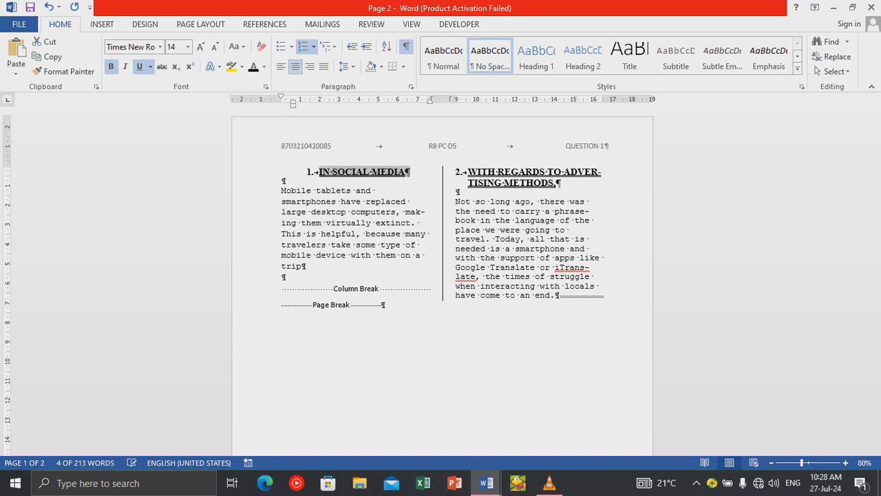
click(309, 66)
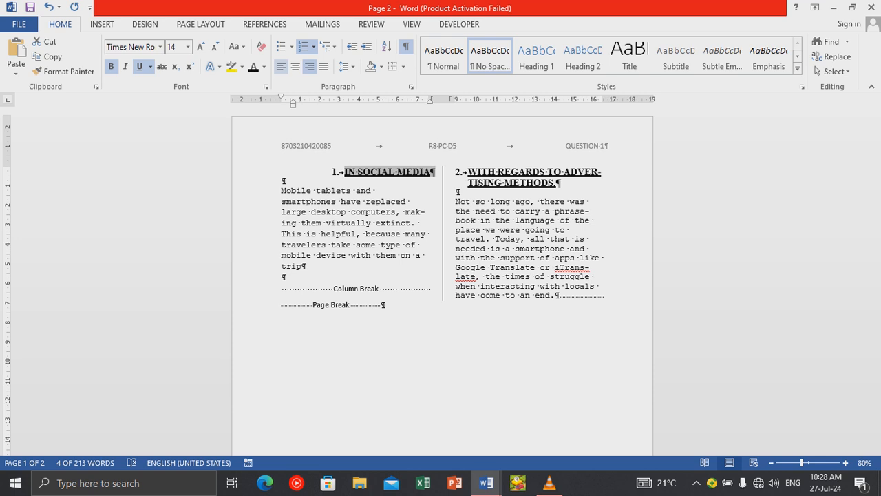
click(281, 66)
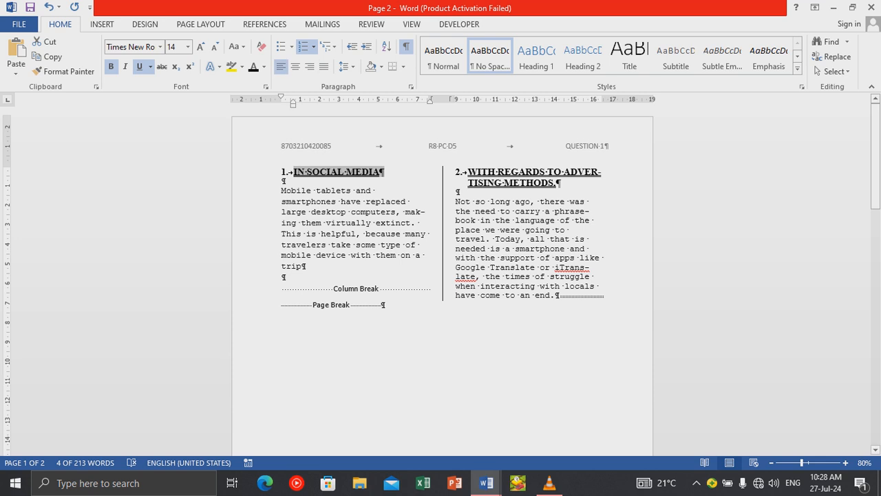
scroll(441, 275, down, 2)
scroll(442, 275, down, 7)
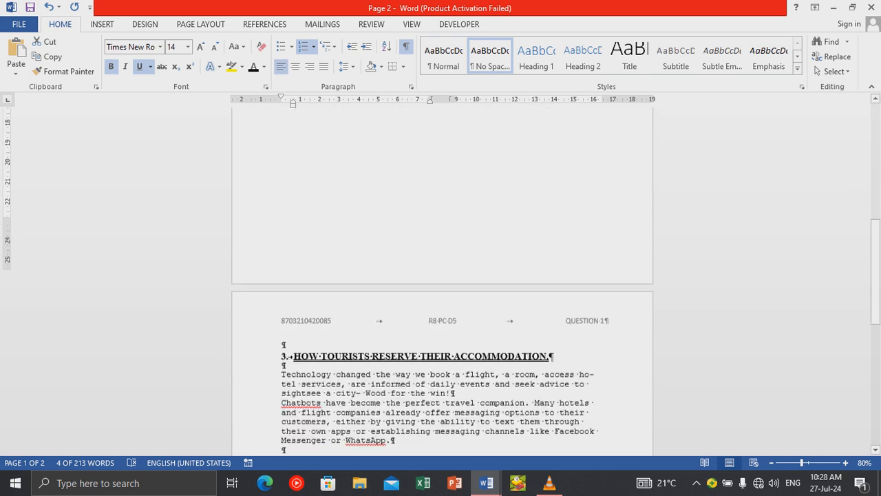
scroll(442, 275, up, 12)
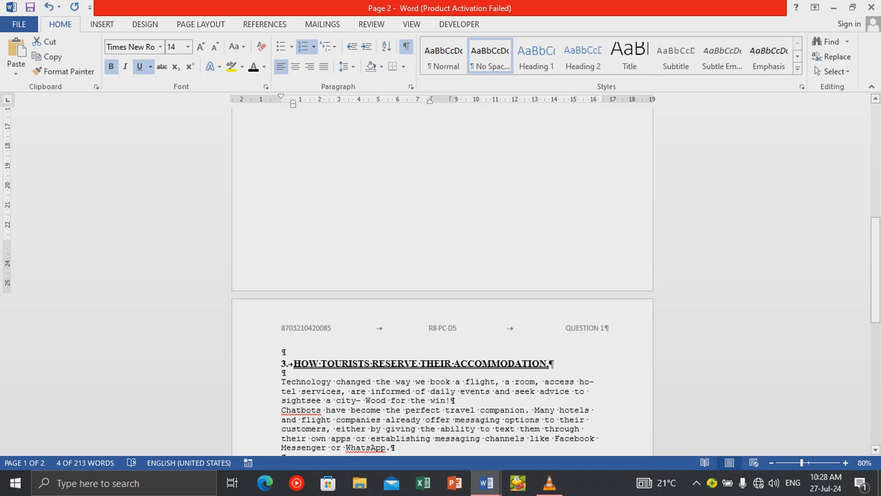
scroll(442, 276, up, 2)
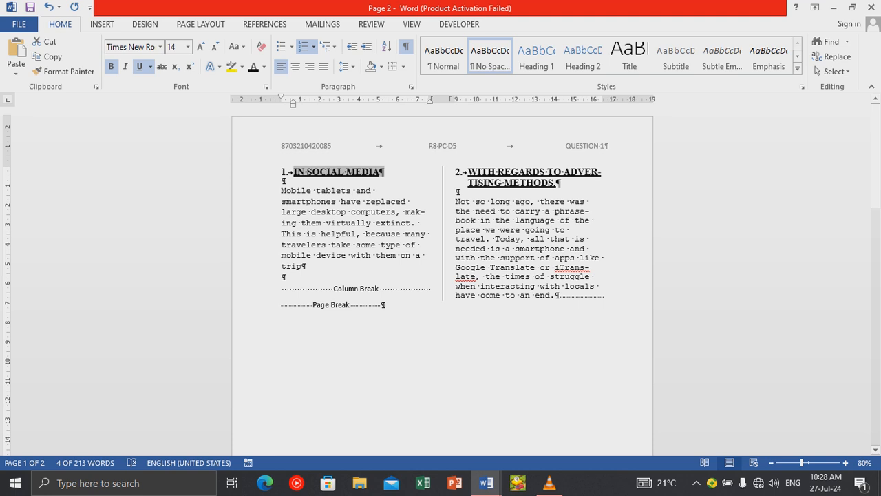